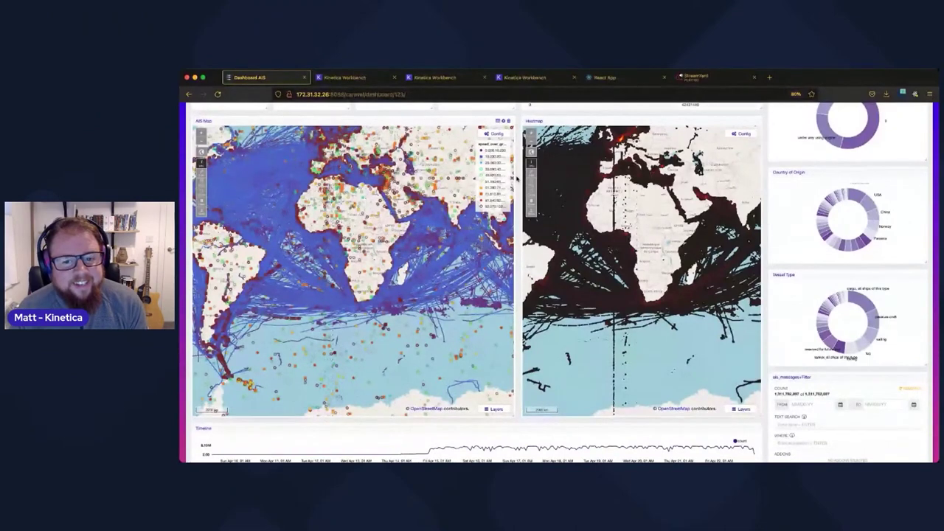
scroll(516, 178, up, 2)
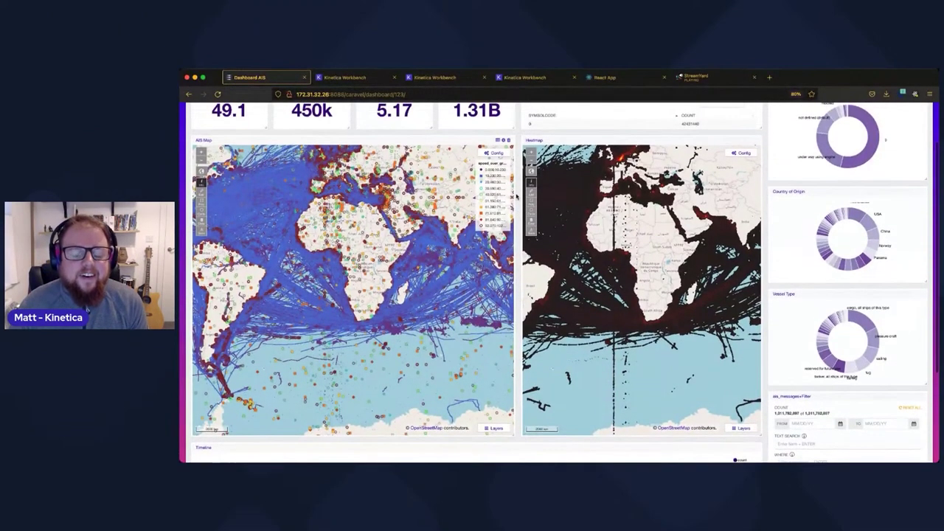
scroll(516, 196, down, 1)
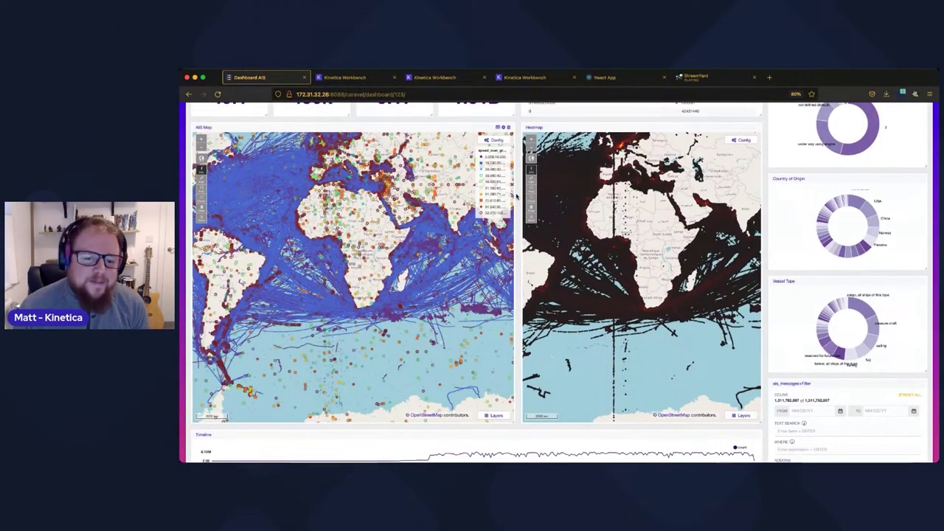
scroll(517, 196, up, 2)
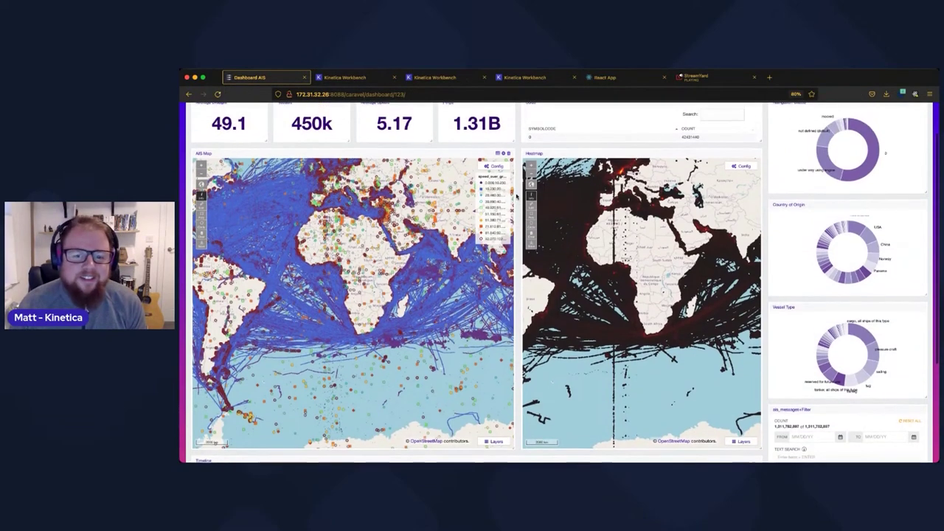
scroll(516, 195, down, 1)
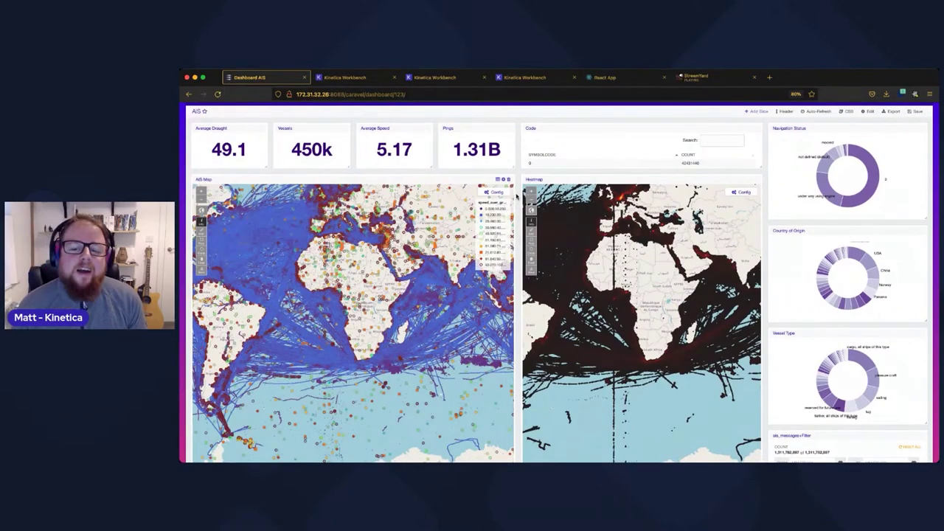
scroll(516, 195, down, 5)
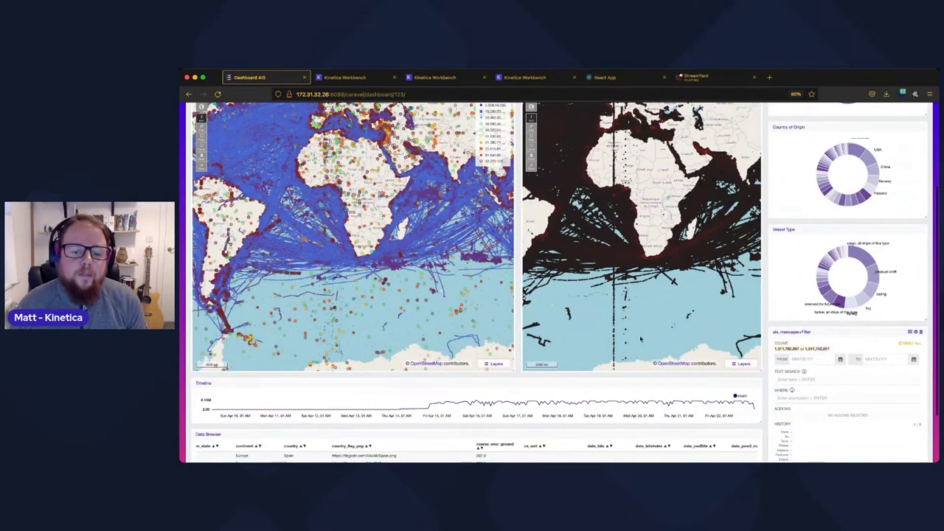
scroll(521, 287, up, 1)
scroll(520, 287, up, 2)
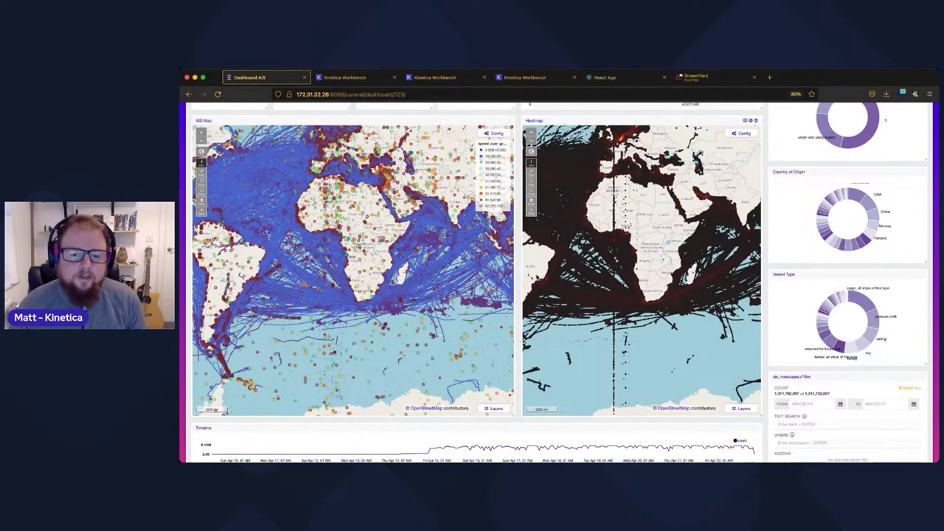
scroll(519, 278, up, 2)
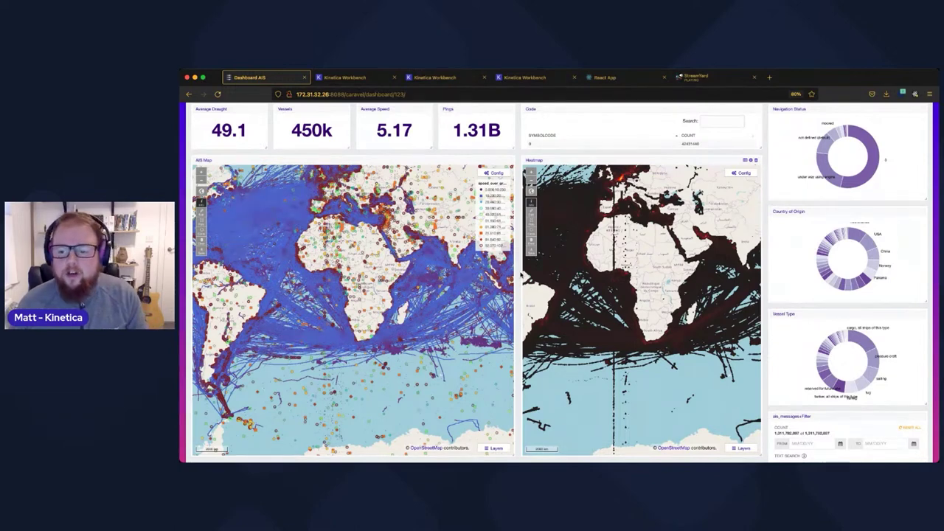
mouse_move(824, 359)
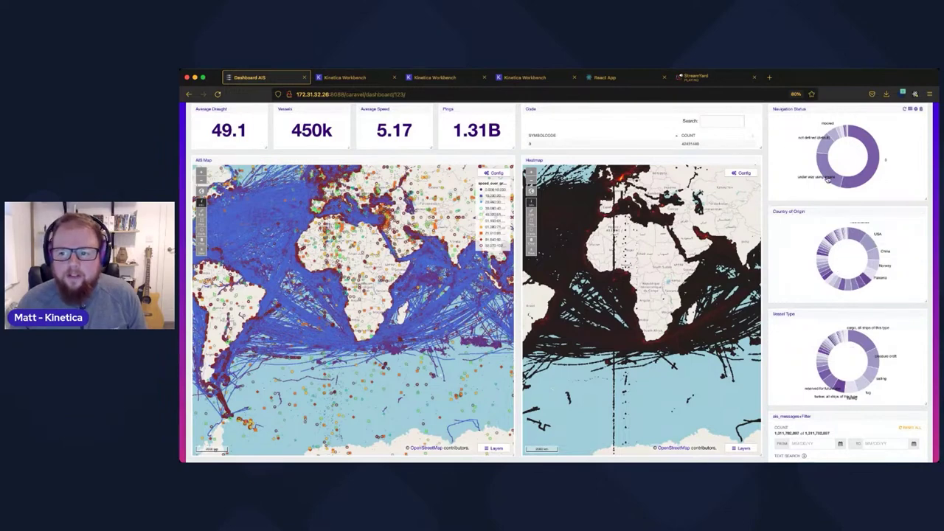
mouse_move(831, 130)
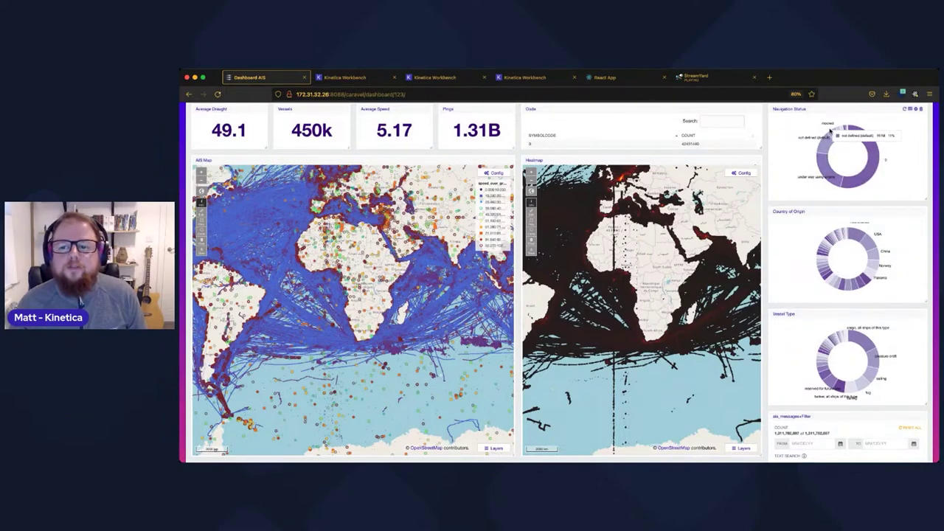
scroll(764, 177, up, 2)
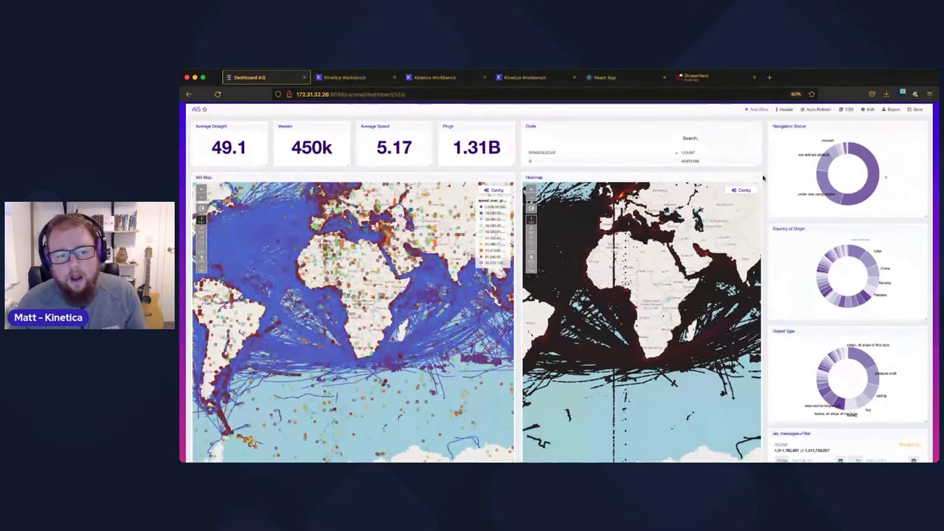
scroll(763, 177, down, 2)
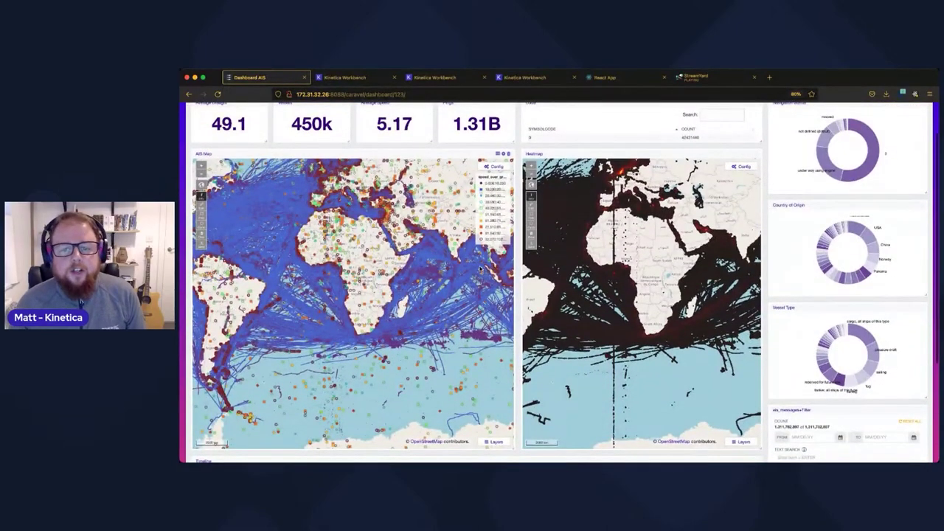
- Center both linked maps on central Europe and reload the Reveal dashboard
drag(598, 211, 562, 293)
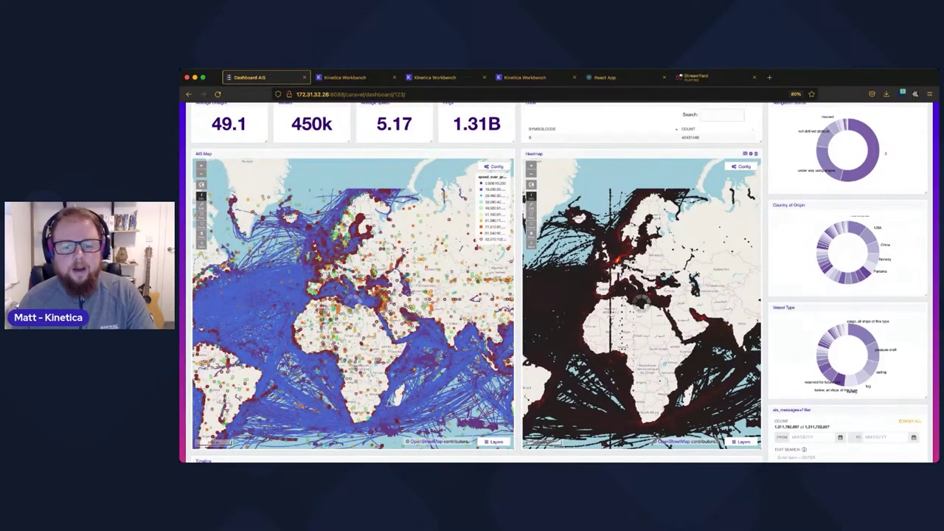
scroll(619, 269, up, 5)
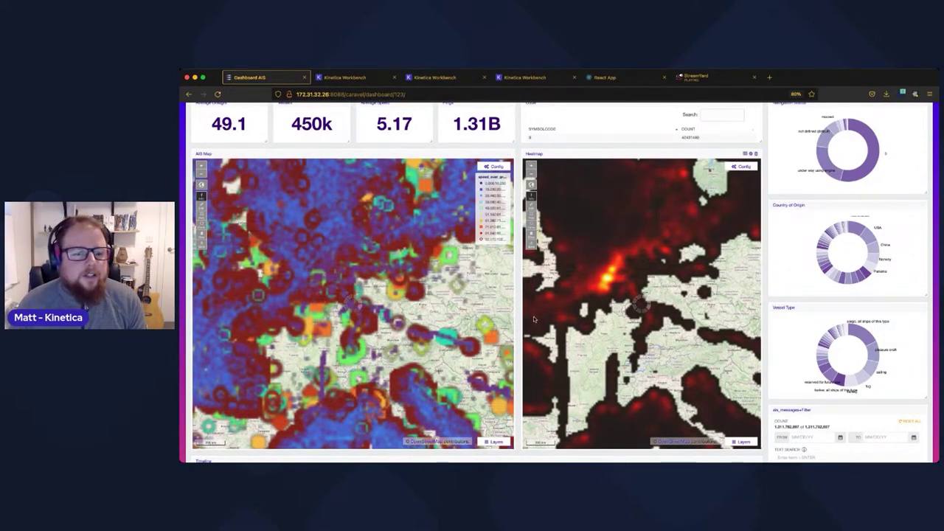
click(217, 93)
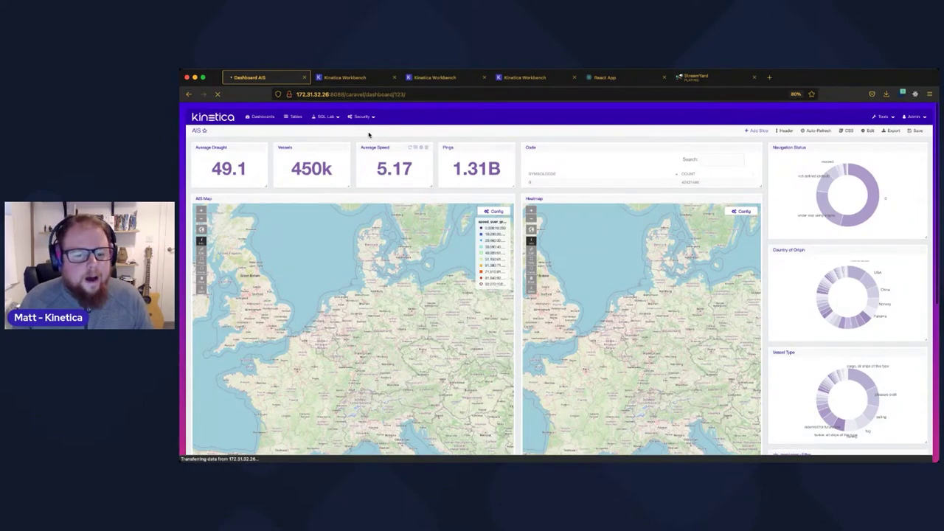
- Open the Webinar workbook's Intro Sheet and scroll to THE PROBLEM text block
click(374, 78)
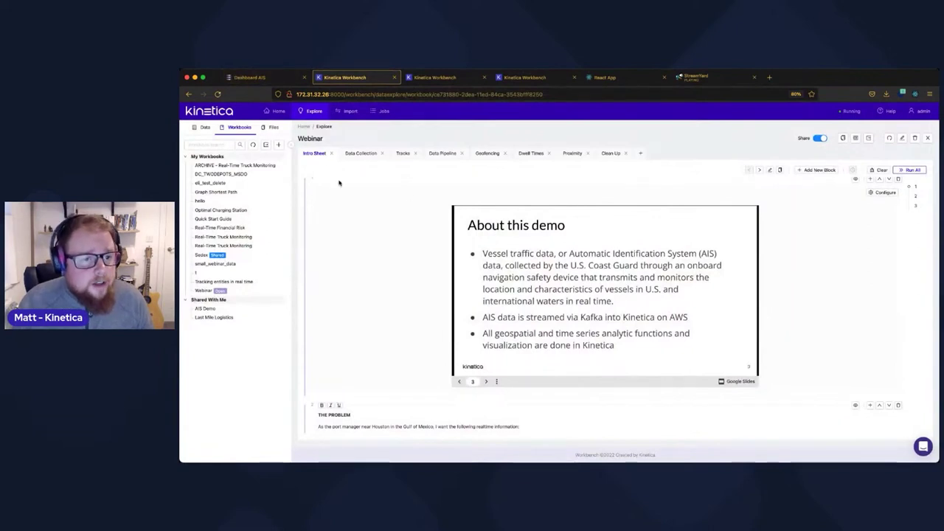
scroll(365, 214, down, 2)
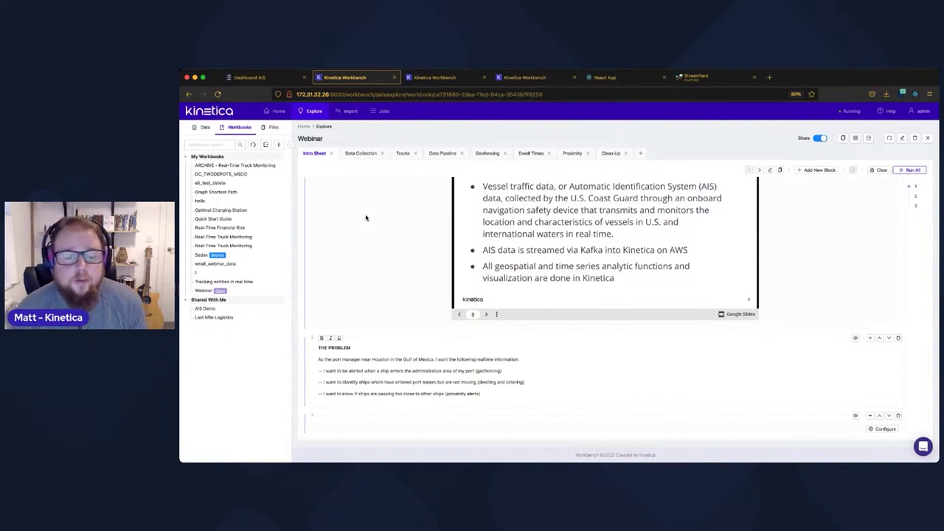
scroll(374, 262, down, 5)
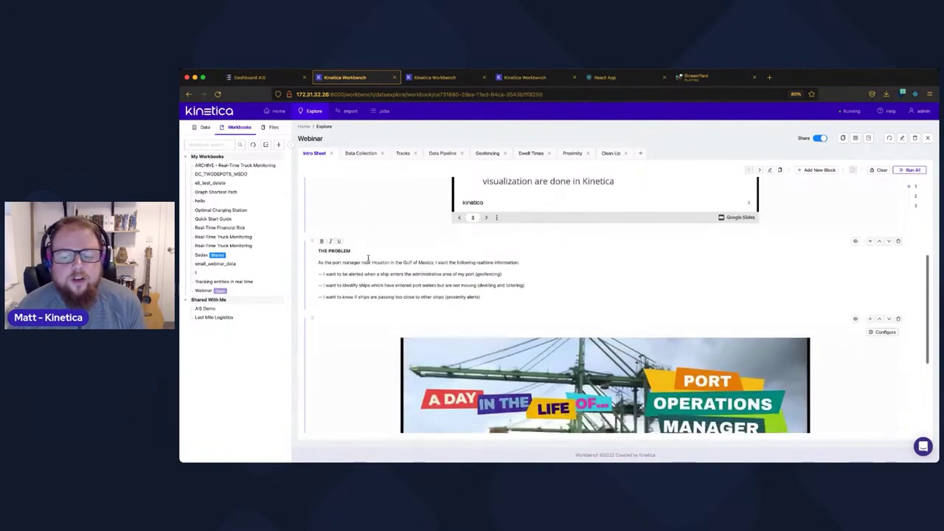
scroll(351, 254, down, 1)
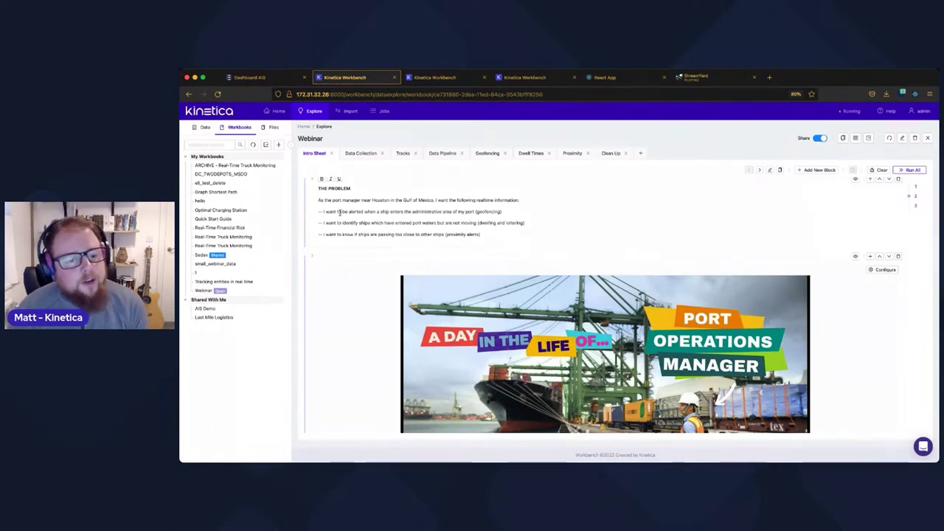
- Emphasise the phrases 'to be alerted', 'port waters' and 'proximity alerts' in the problem statement
drag(340, 211, 394, 211)
click(394, 212)
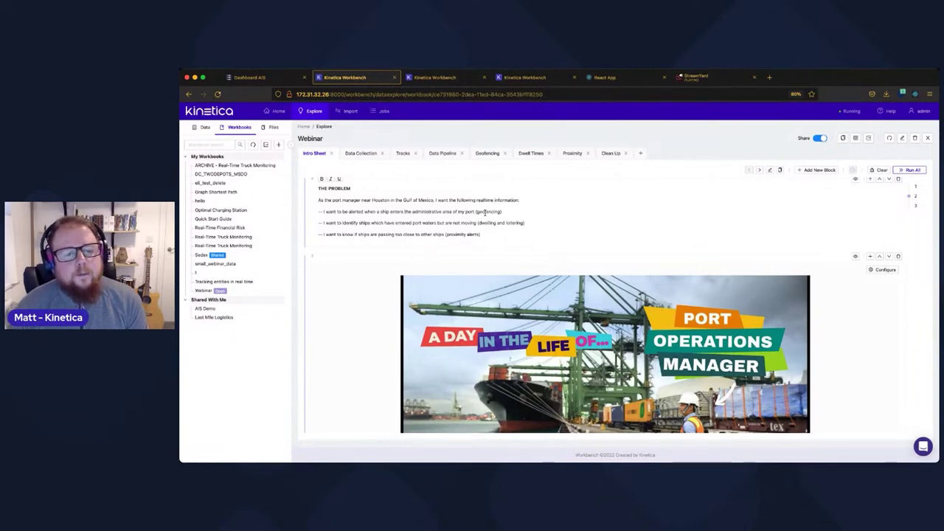
drag(413, 223, 444, 223)
click(487, 231)
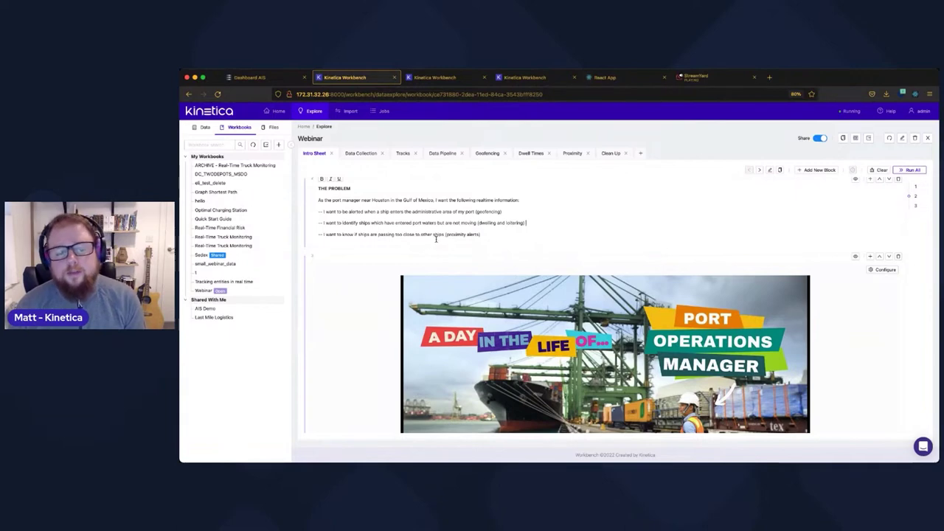
drag(446, 238, 482, 236)
click(486, 240)
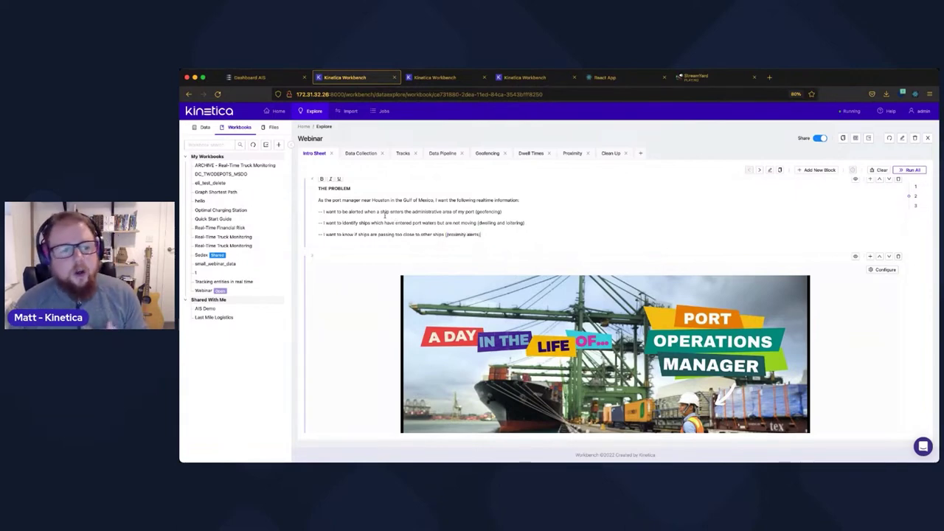
scroll(376, 196, down, 1)
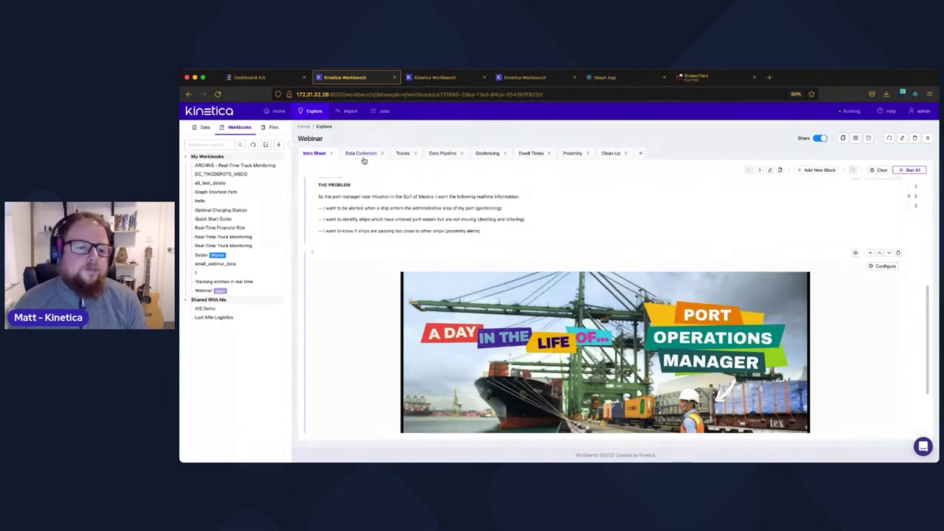
- On the Data Collection sheet, re-run the ais_position record count query and highlight the count
click(361, 154)
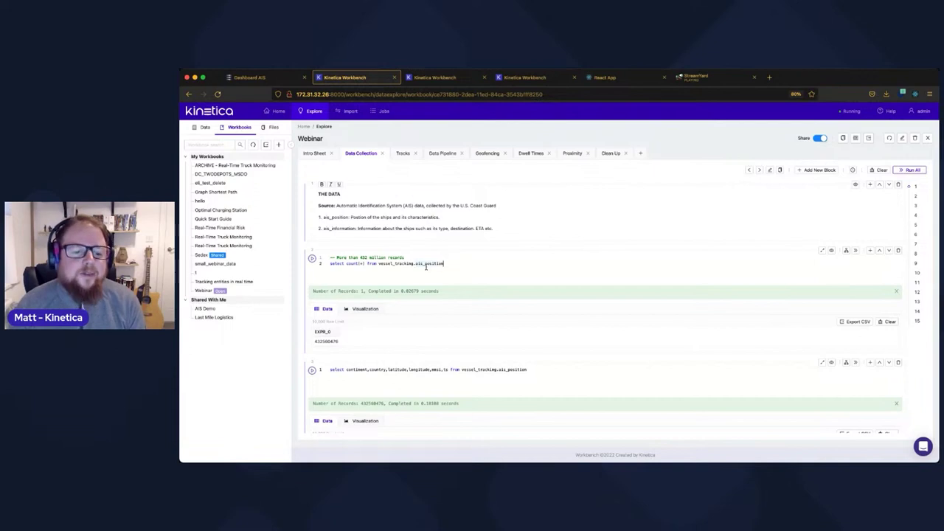
double_click(428, 264)
click(457, 273)
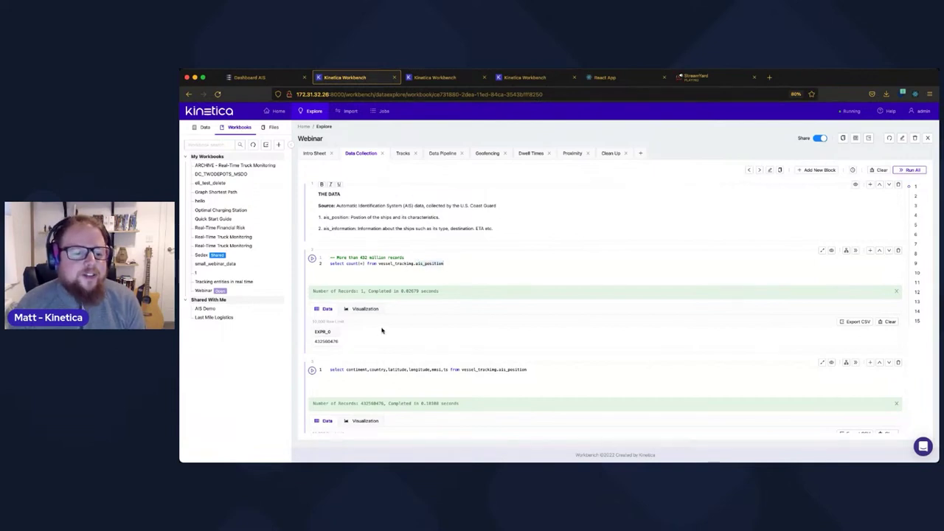
click(312, 258)
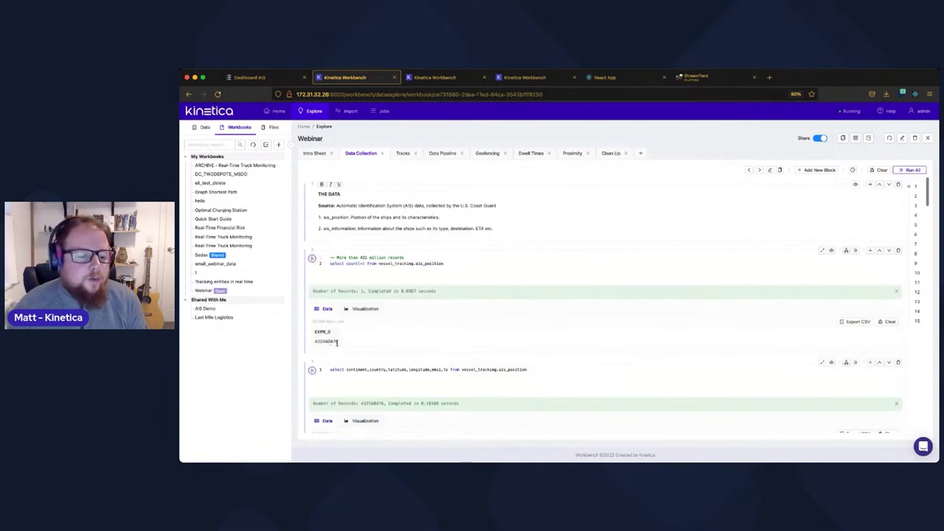
drag(338, 343, 333, 342)
click(333, 343)
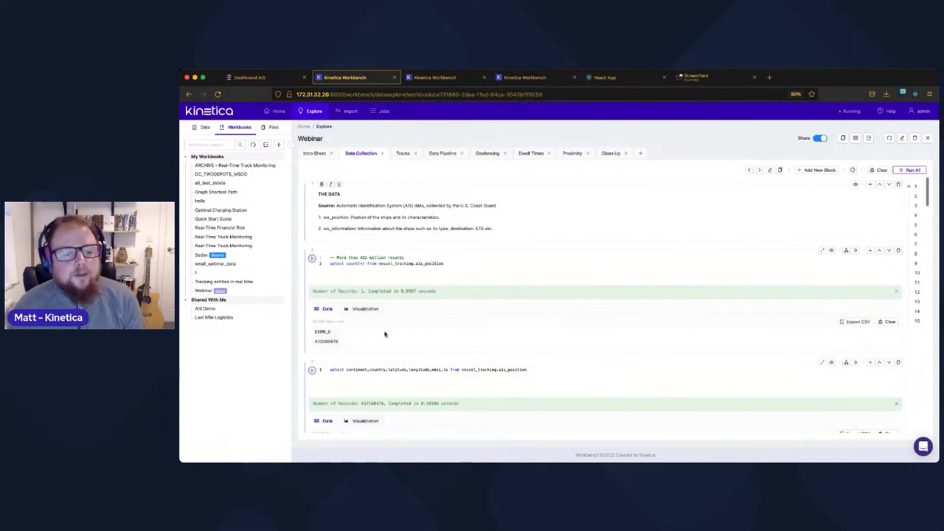
- Highlight the first sample row's mmsi, timestamp, continent and country, then scroll to the area-of-interest block
scroll(418, 266, down, 1)
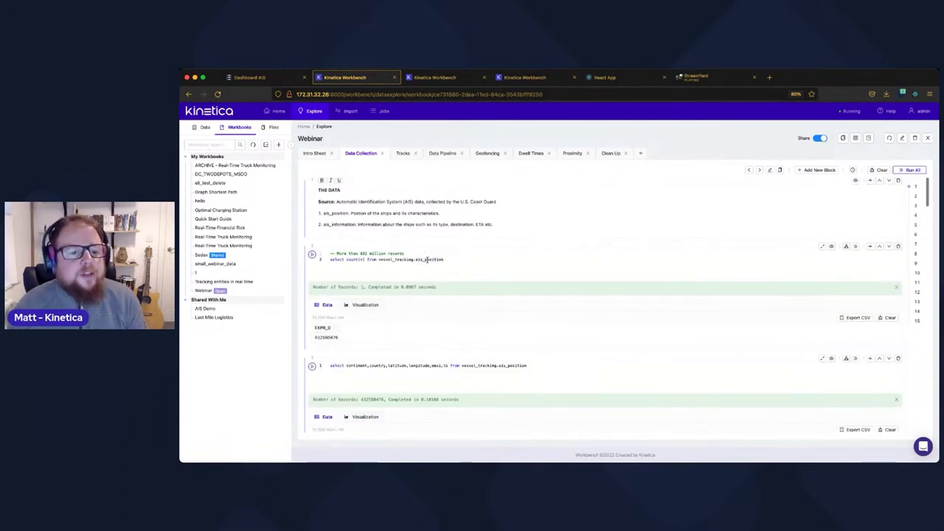
scroll(421, 259, down, 5)
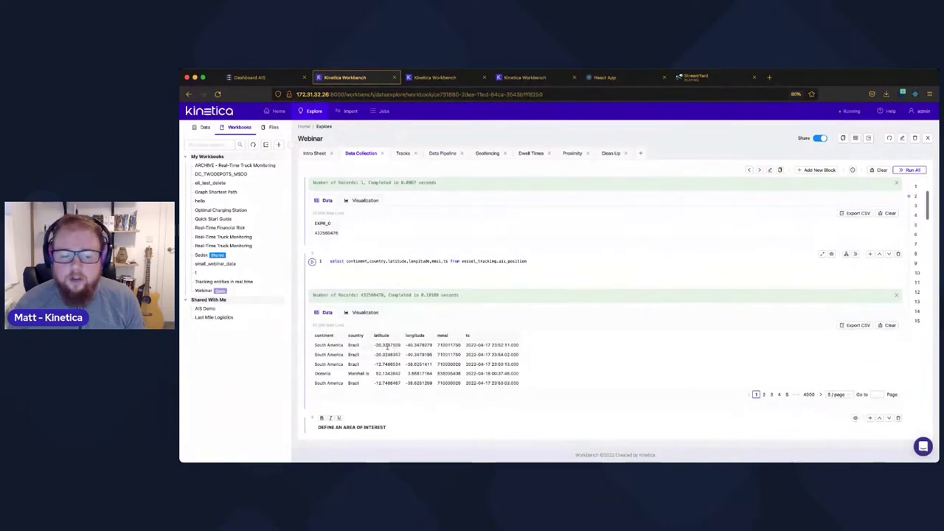
drag(437, 345, 527, 346)
click(452, 346)
click(527, 347)
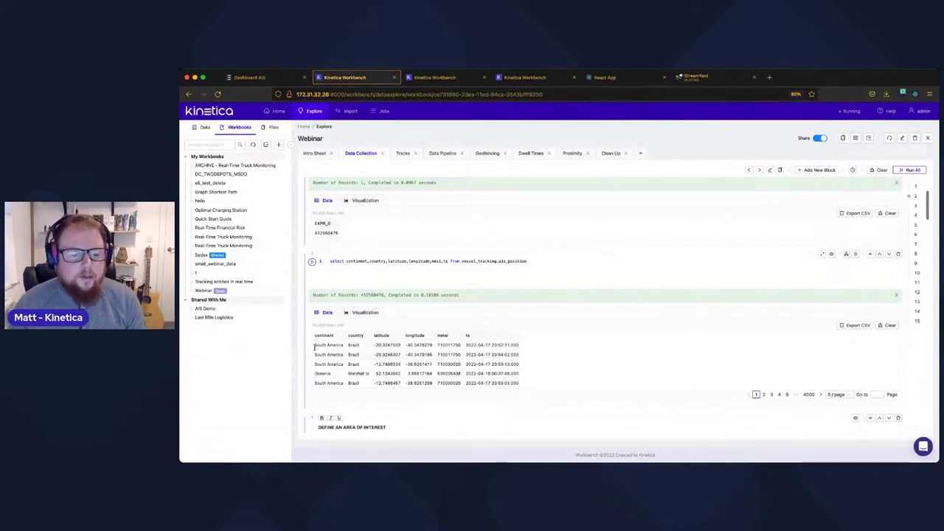
drag(314, 345, 358, 350)
click(362, 352)
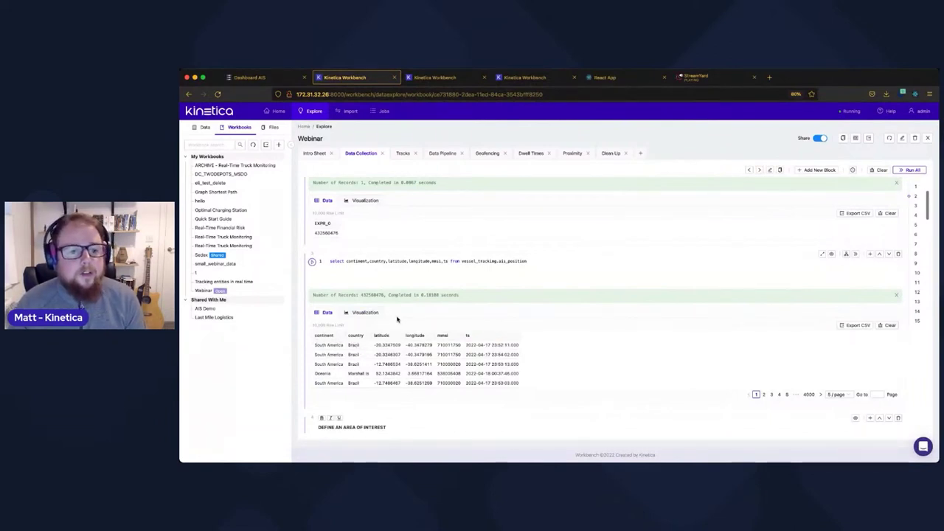
scroll(387, 313, down, 3)
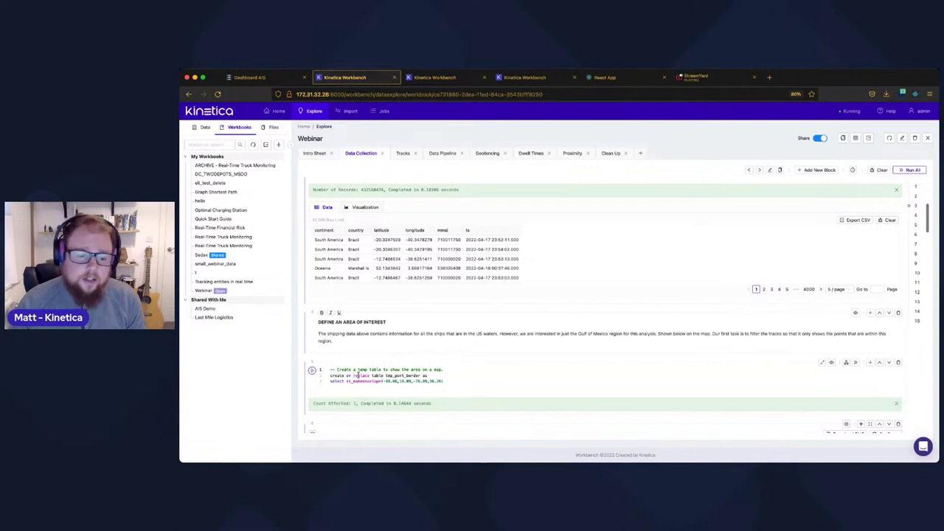
- Run the tmp_port_border area-of-interest query and redraw its map
click(312, 371)
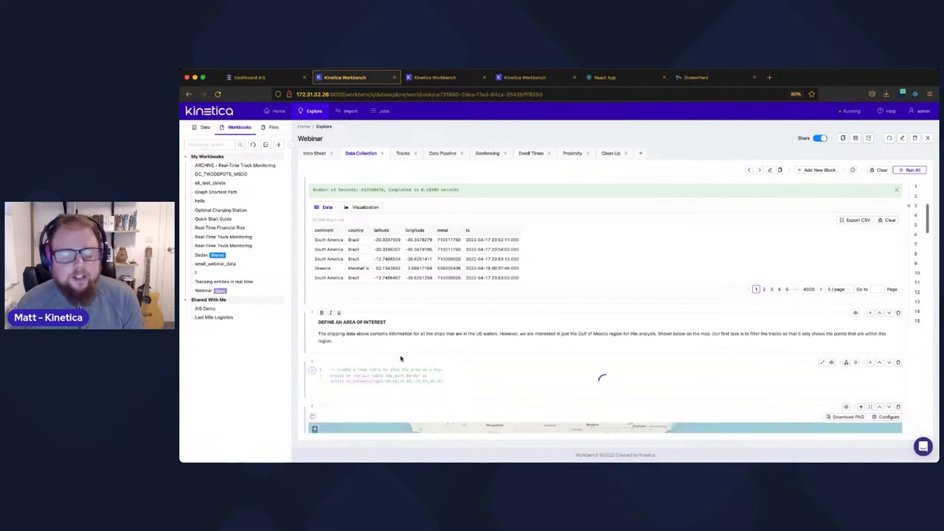
scroll(394, 354, down, 2)
scroll(394, 355, down, 3)
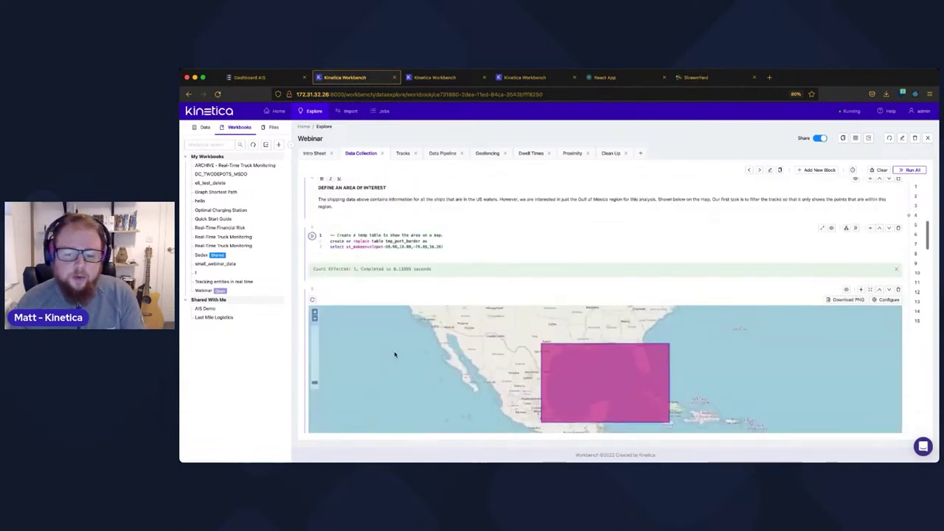
click(312, 298)
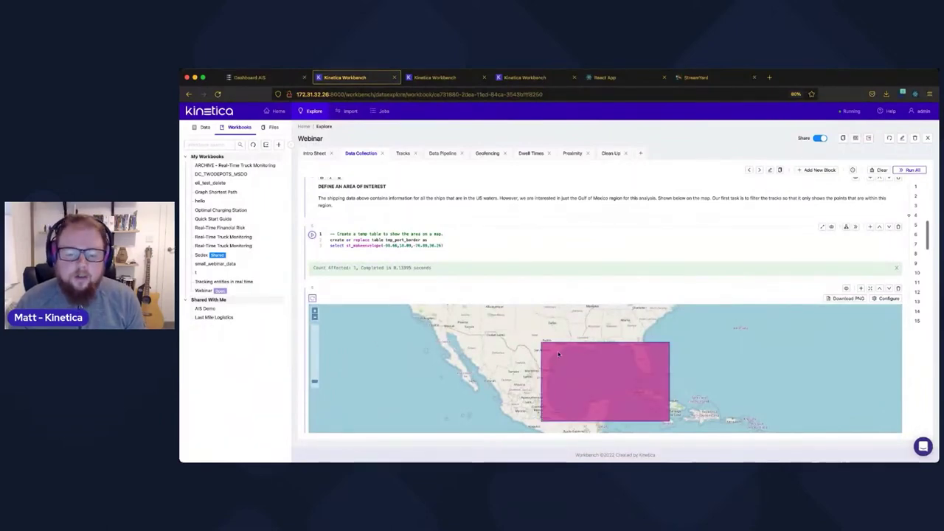
- Re-run the ASOF-join count of ship records inside the port area
scroll(306, 286, down, 5)
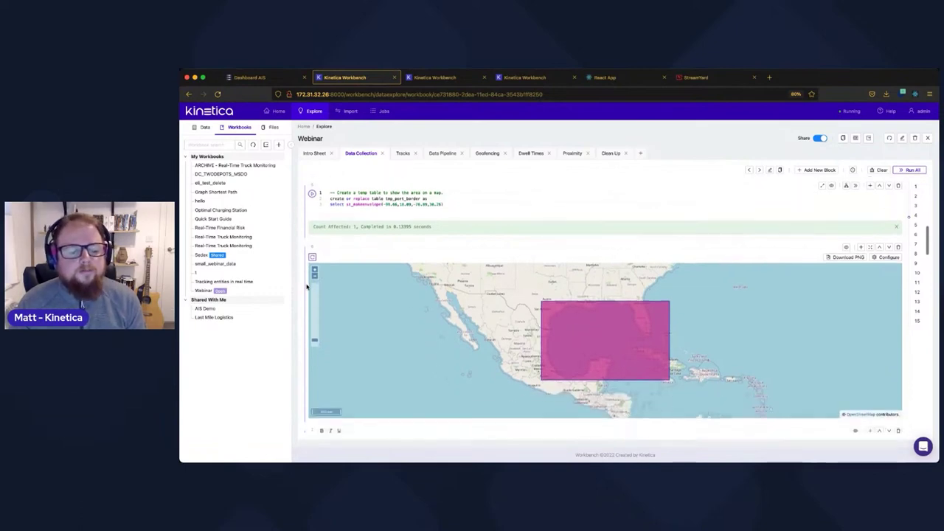
scroll(310, 288, down, 2)
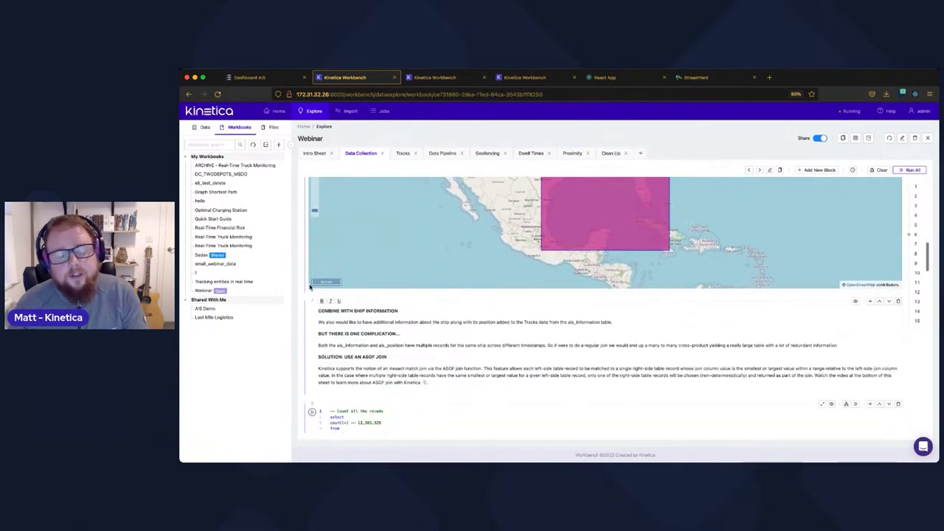
scroll(310, 286, down, 1)
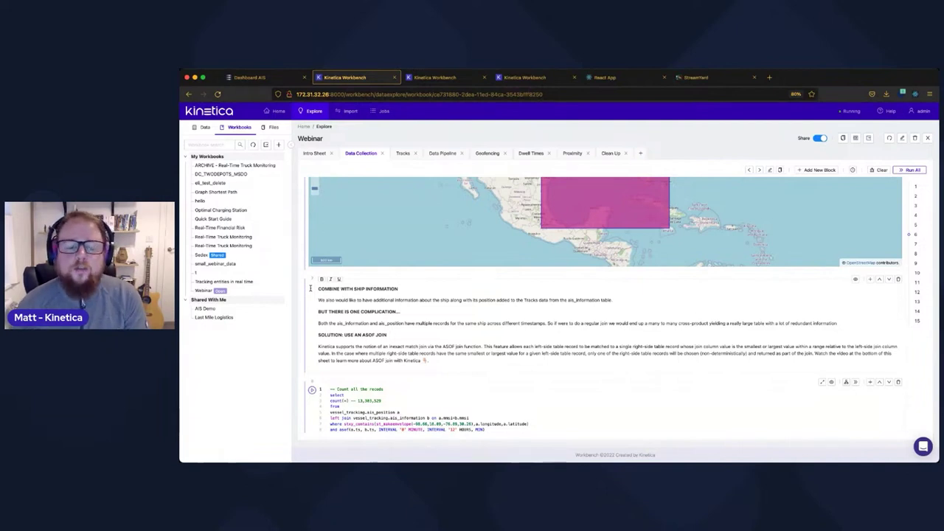
scroll(305, 304, down, 2)
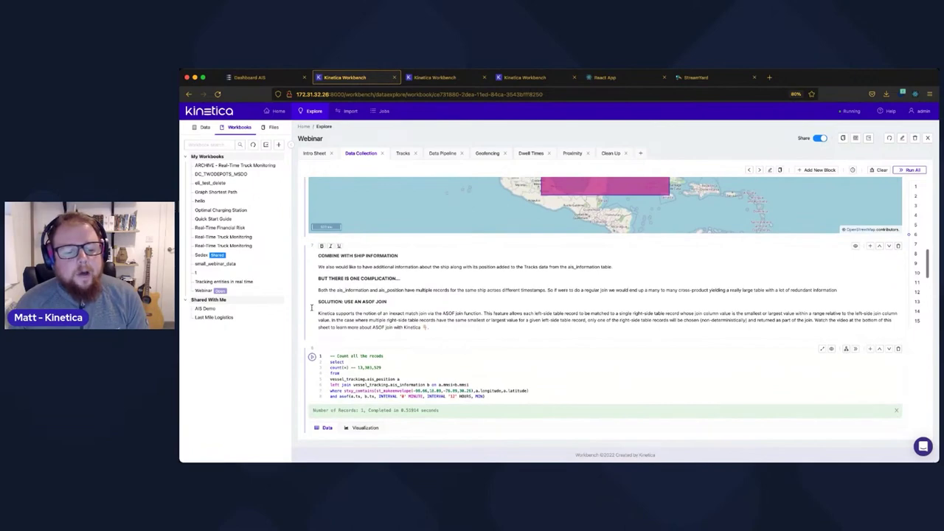
scroll(312, 307, down, 1)
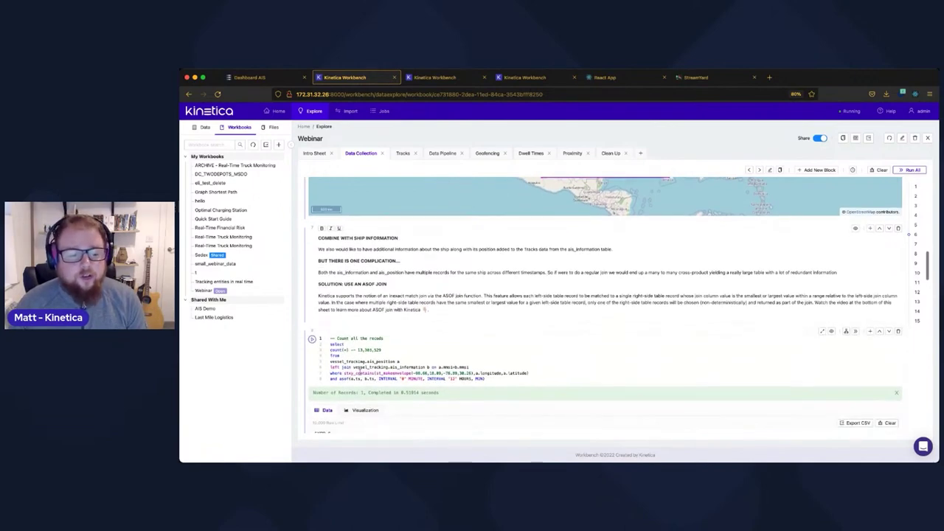
click(313, 340)
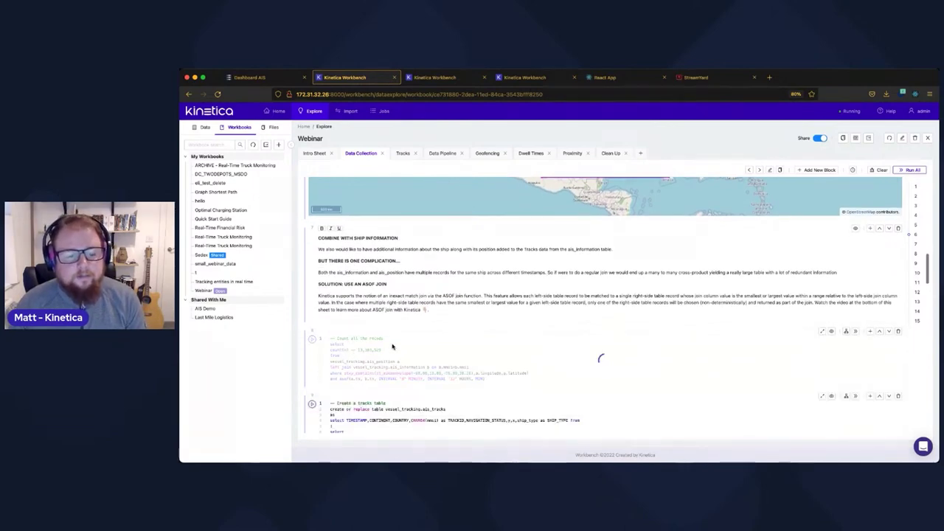
- Point out the stxy_contains filter and st_makeenvelope area bounds in the count query
scroll(391, 346, down, 1)
scroll(392, 345, down, 1)
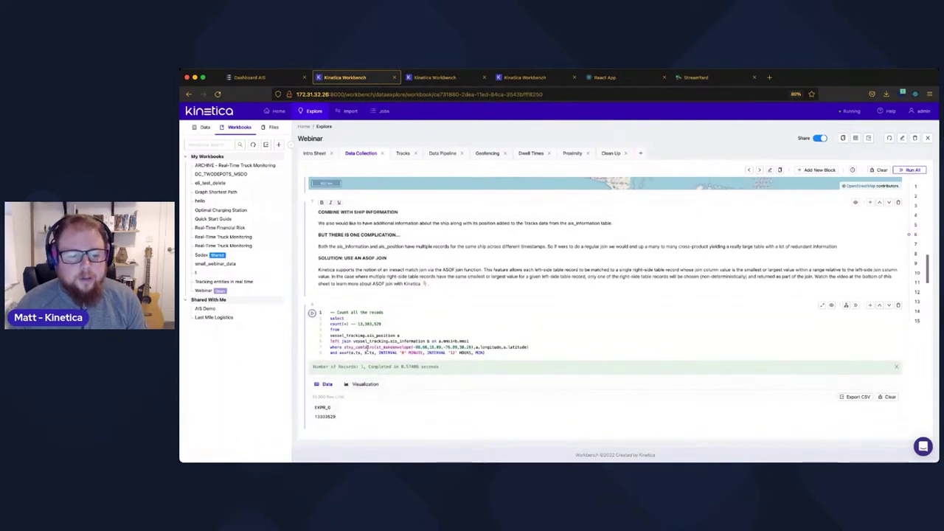
drag(345, 347, 373, 350)
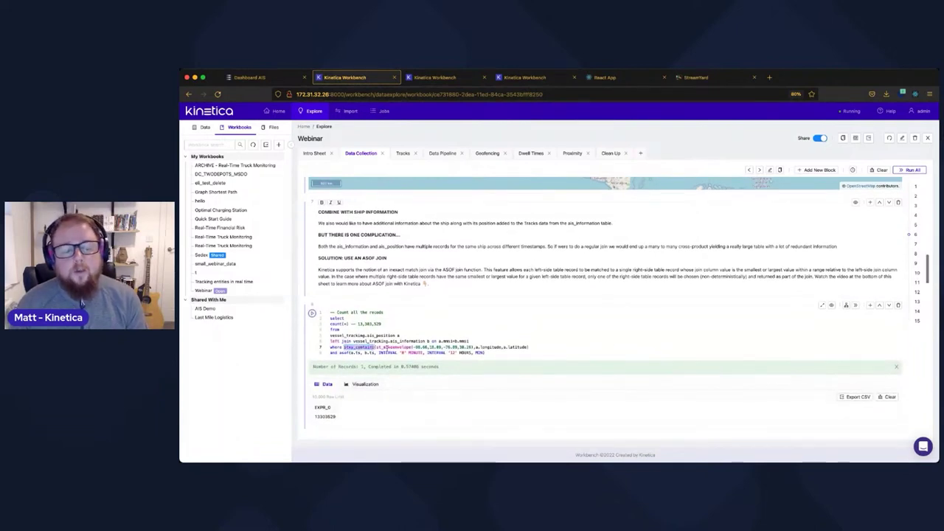
click(374, 348)
triple_click(375, 347)
double_click(395, 347)
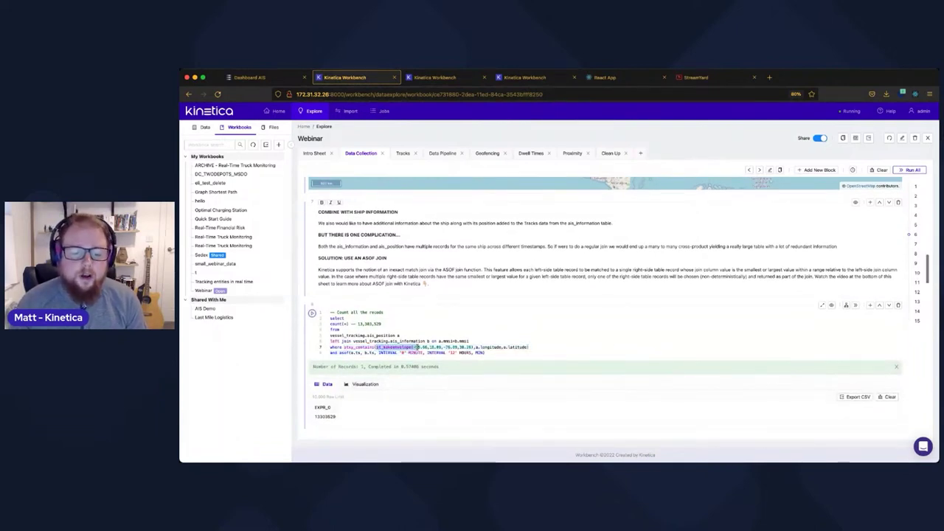
click(432, 347)
scroll(430, 316, down, 1)
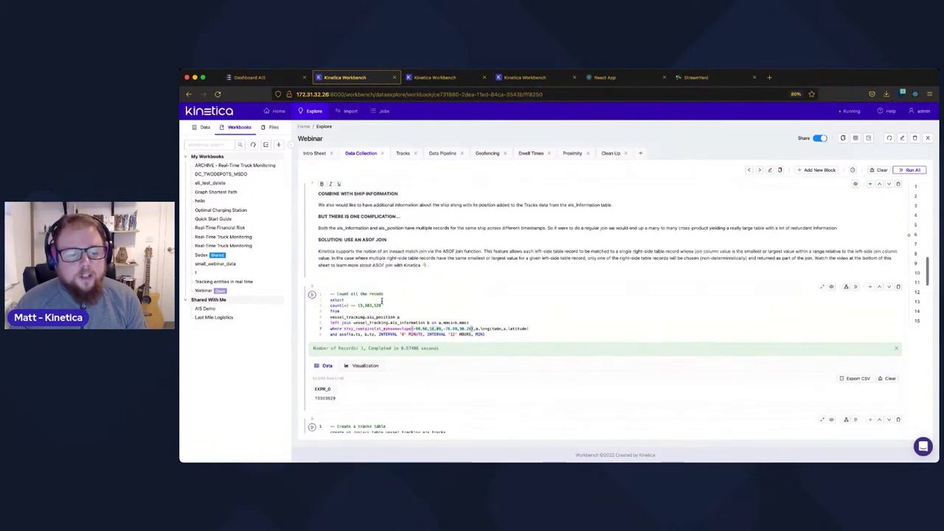
- Review the tracks query's INTERVAL windows, navigation status and ship-info join, then create ais_tracks
drag(330, 319, 489, 320)
click(439, 292)
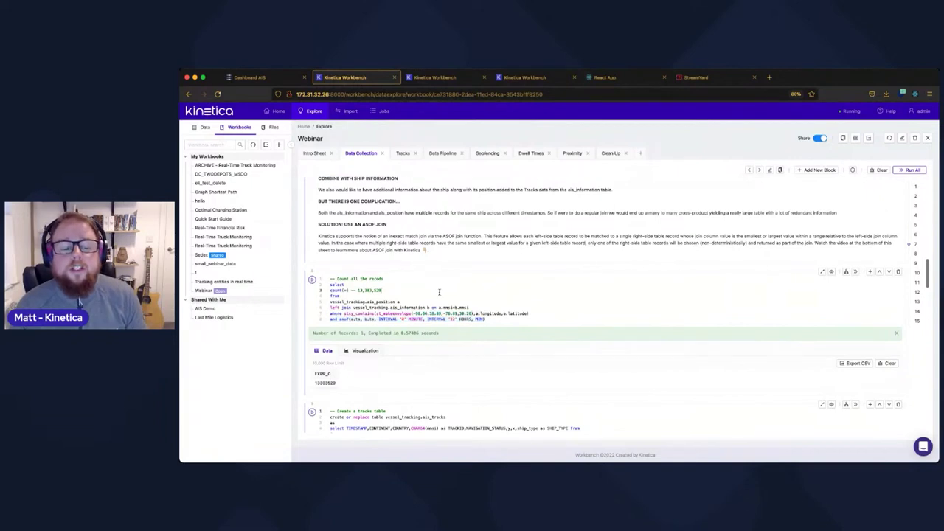
scroll(440, 292, down, 1)
scroll(423, 288, down, 3)
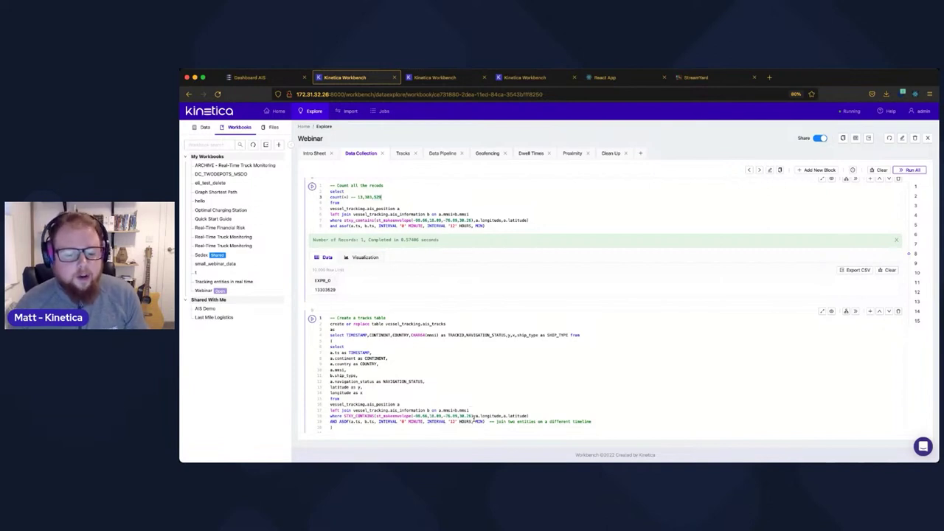
click(436, 421)
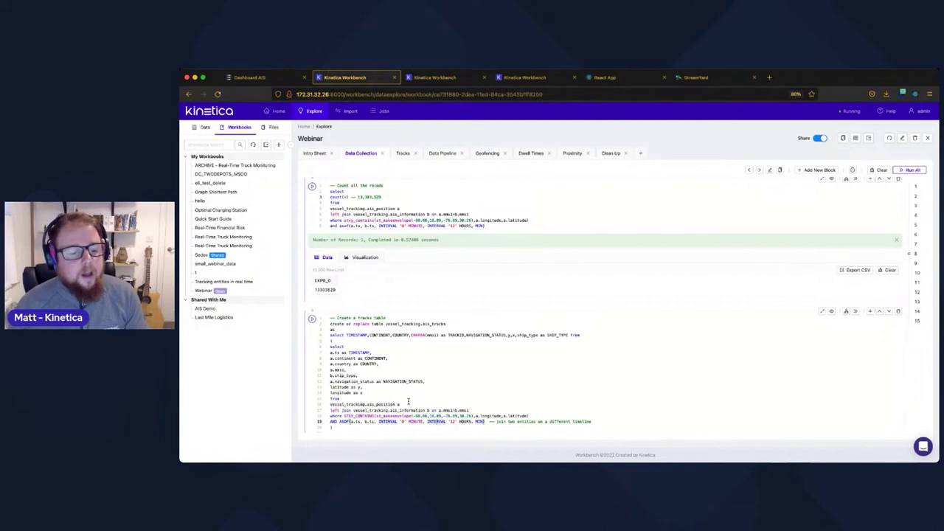
drag(338, 381, 419, 383)
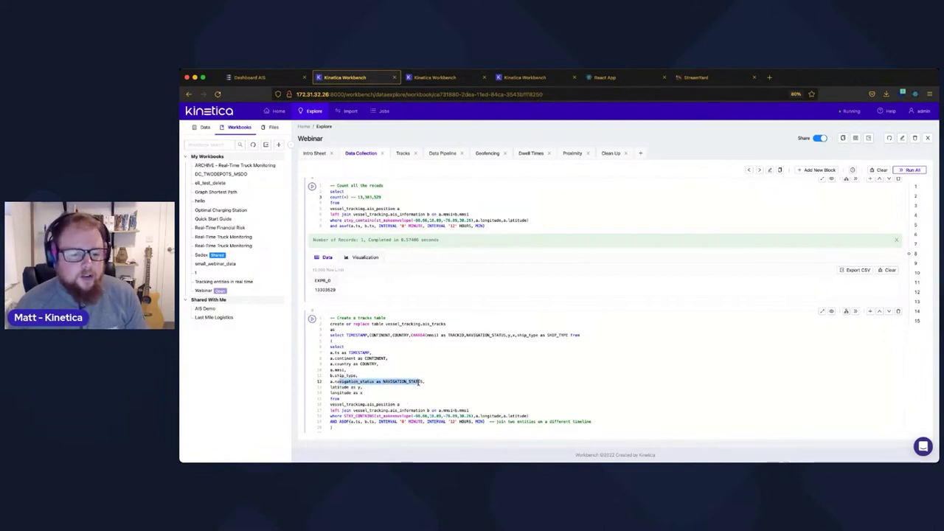
click(425, 370)
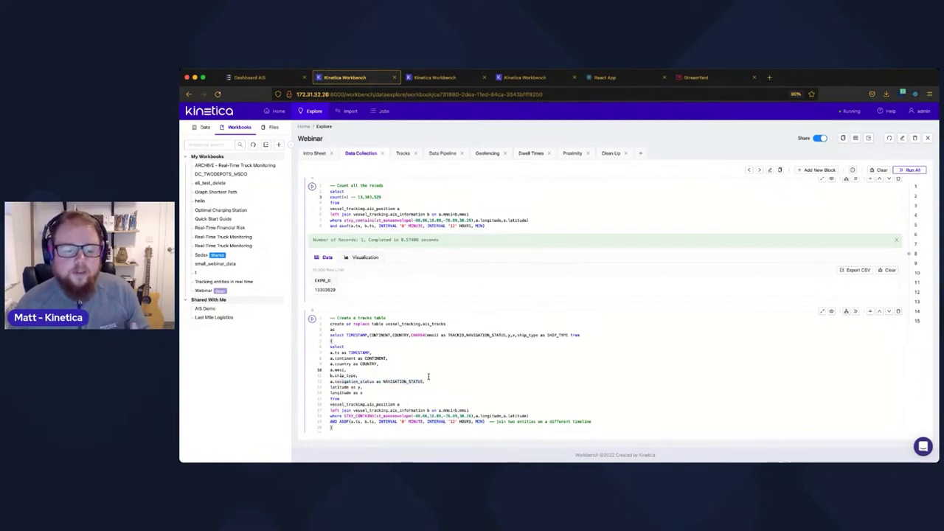
click(406, 411)
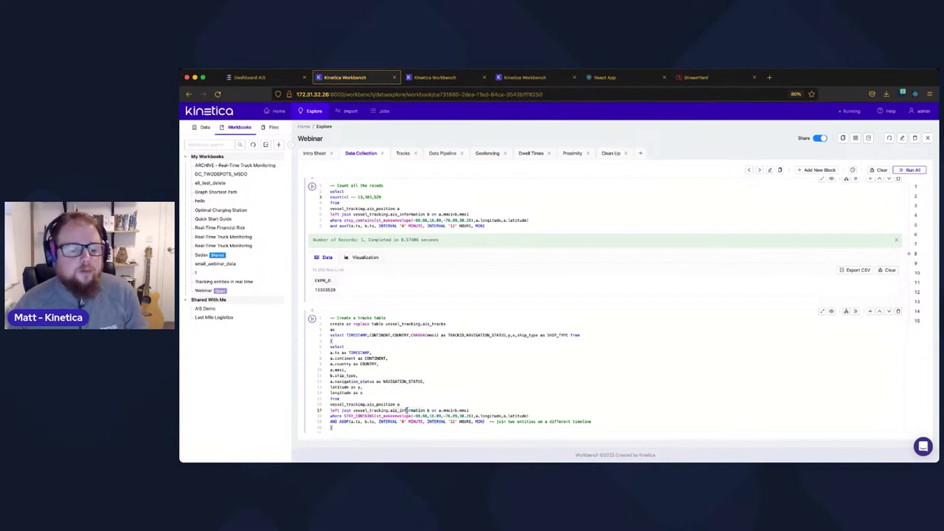
click(312, 319)
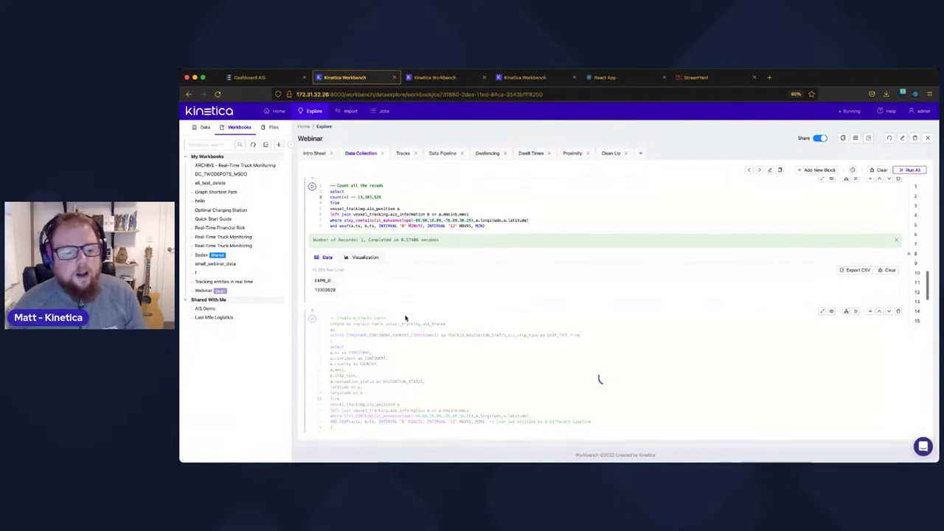
- Point out the ship type values and re-run the select * preview of vessel_tracking.ais_tracks
scroll(396, 302, down, 2)
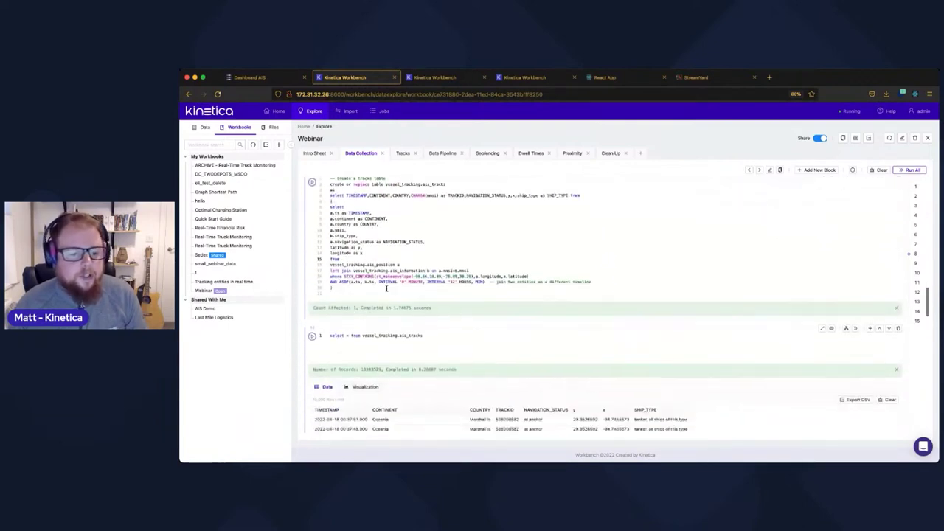
scroll(385, 288, down, 2)
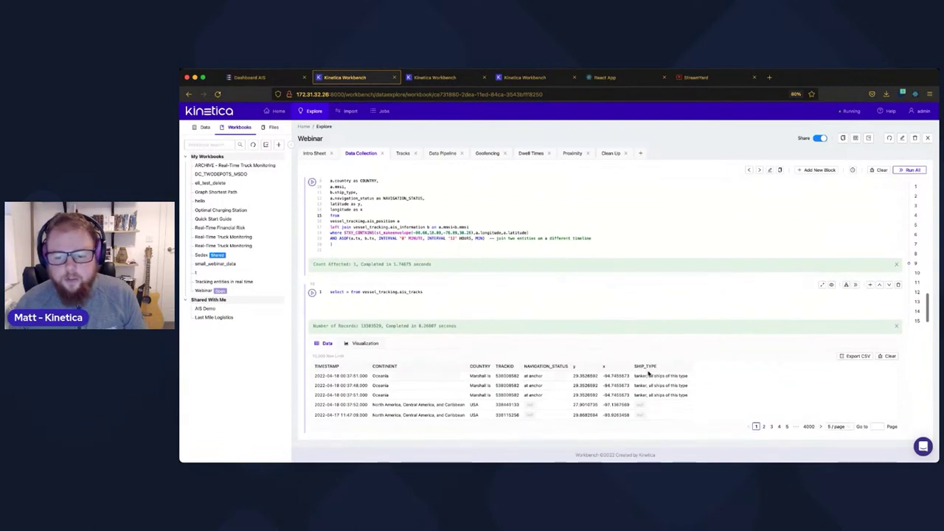
drag(634, 376, 685, 377)
click(387, 375)
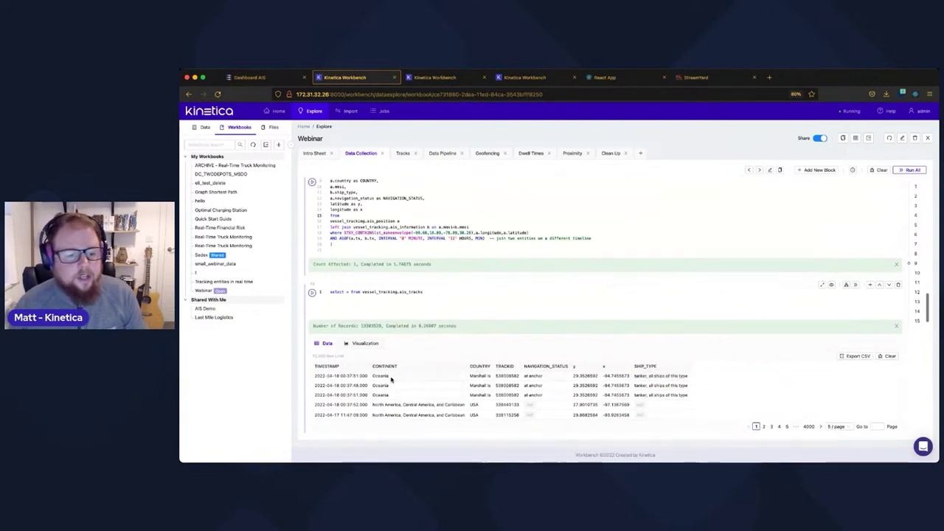
click(312, 293)
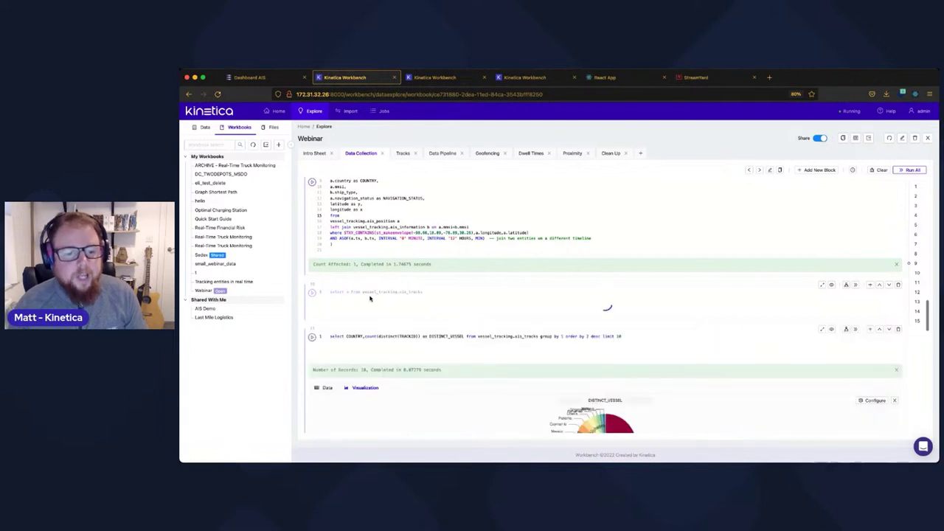
- Re-run the distinct-vessels-per-country pie chart, led by USA
scroll(403, 292, down, 1)
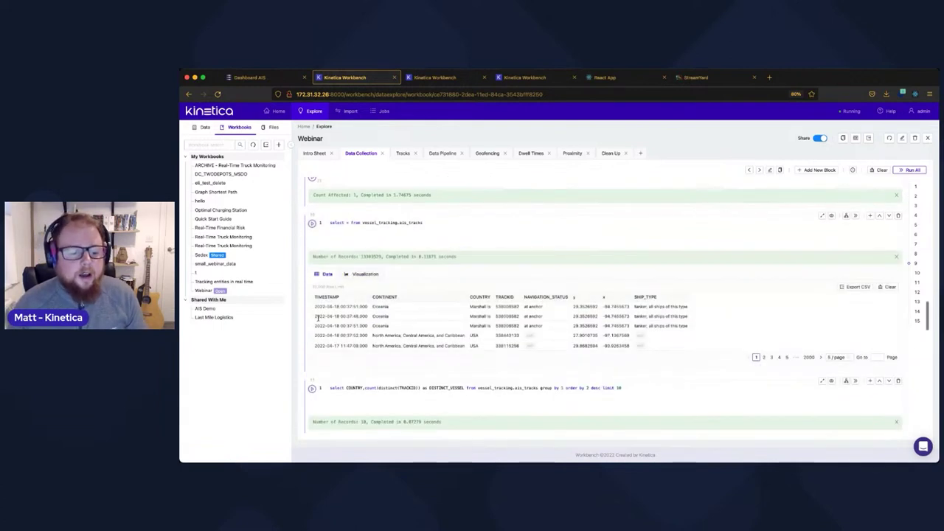
scroll(314, 373, down, 1)
click(312, 375)
scroll(399, 318, down, 2)
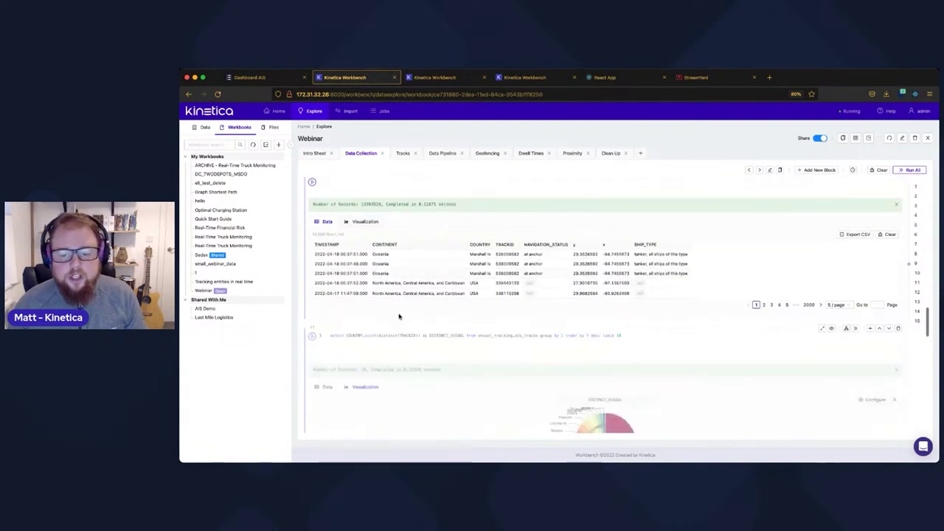
- Run the COUNTRY!='USA' descending query to chart the top ten non-USA countries as a pie
mouse_move(629, 397)
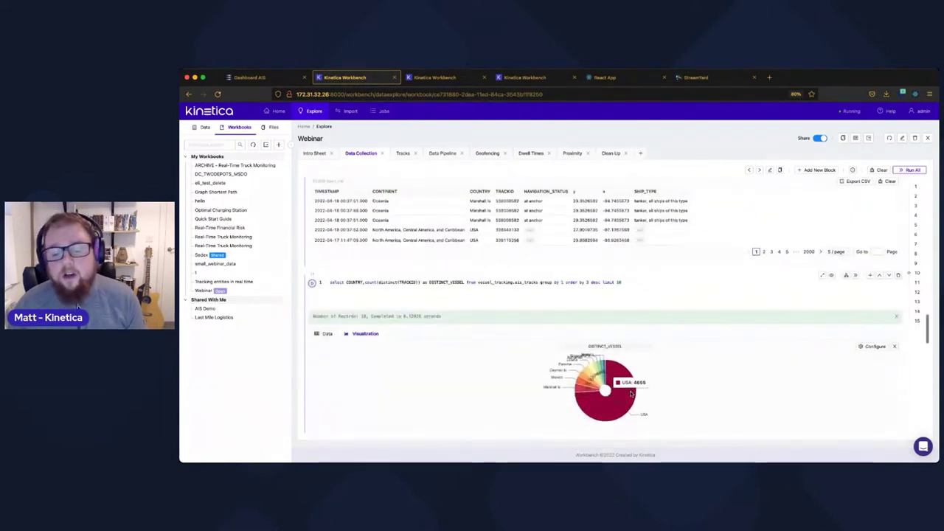
scroll(627, 391, down, 1)
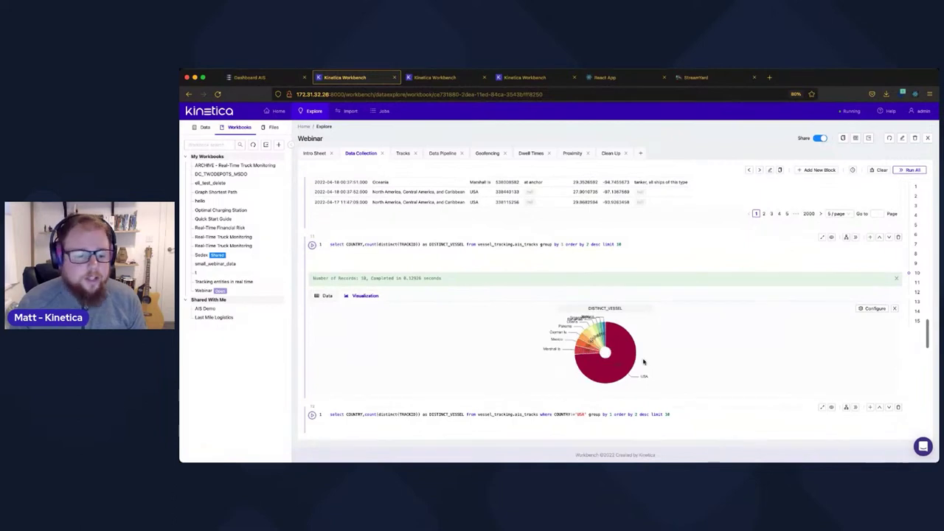
scroll(392, 312, down, 2)
click(312, 339)
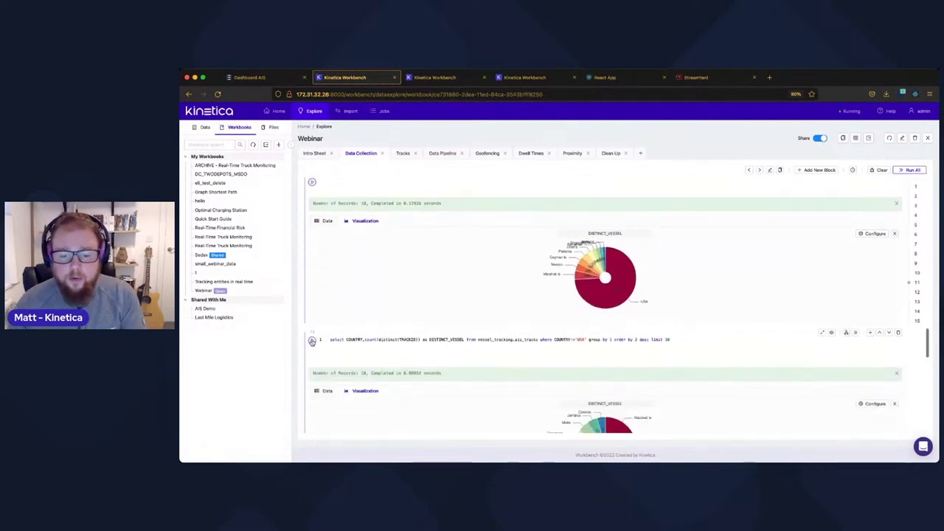
- Rerun the ascending query so the bottom ten countries show as a bar chart
scroll(591, 362, down, 2)
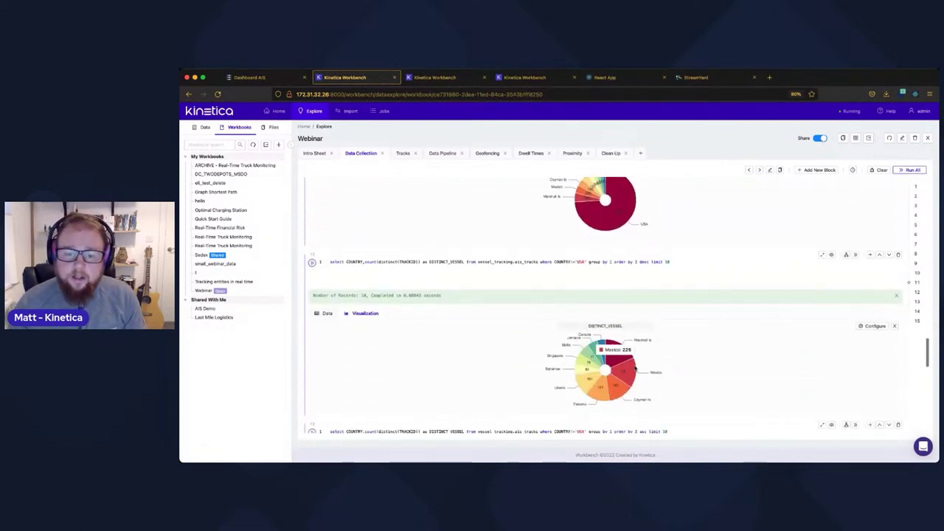
mouse_move(627, 380)
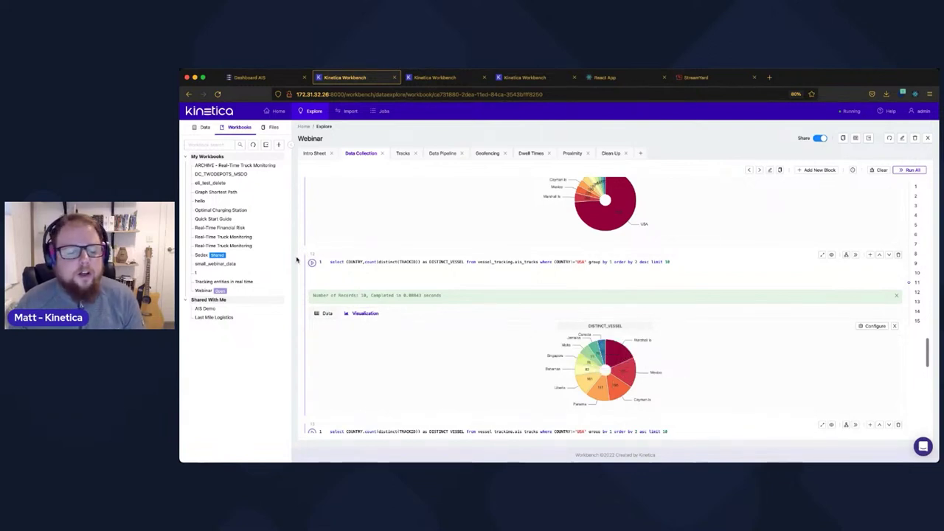
scroll(302, 258, down, 4)
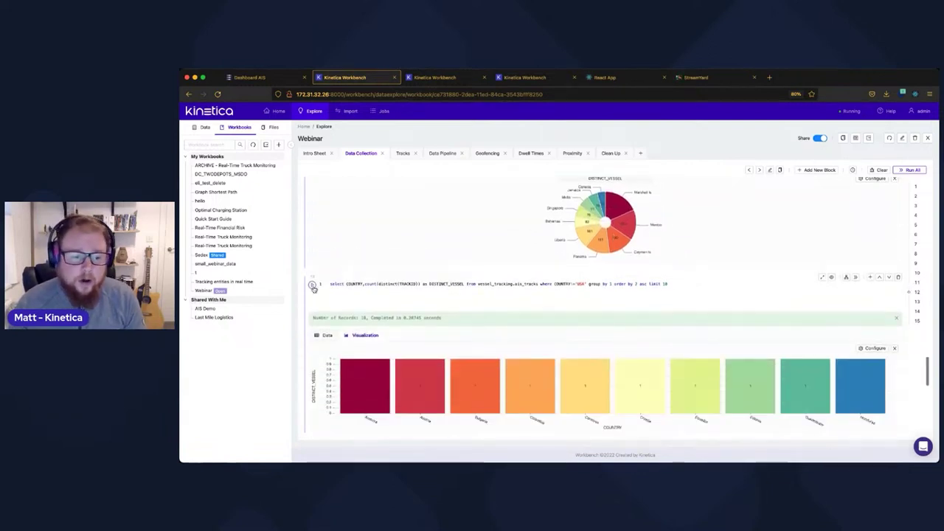
click(313, 284)
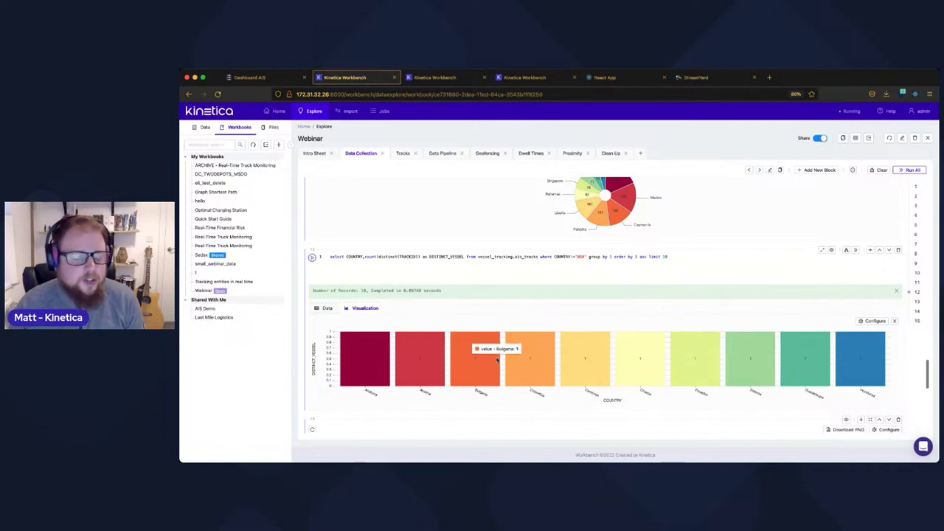
scroll(311, 272, down, 2)
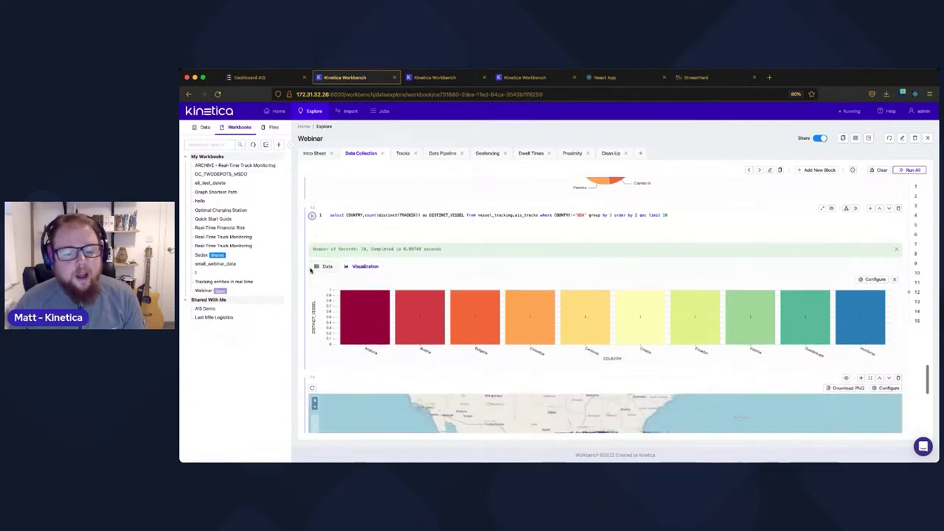
scroll(310, 272, down, 2)
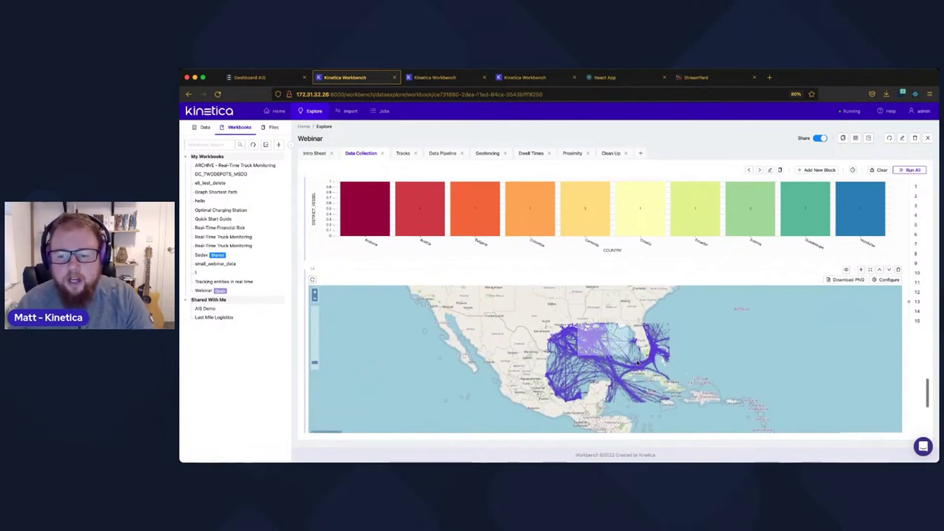
scroll(620, 322, up, 5)
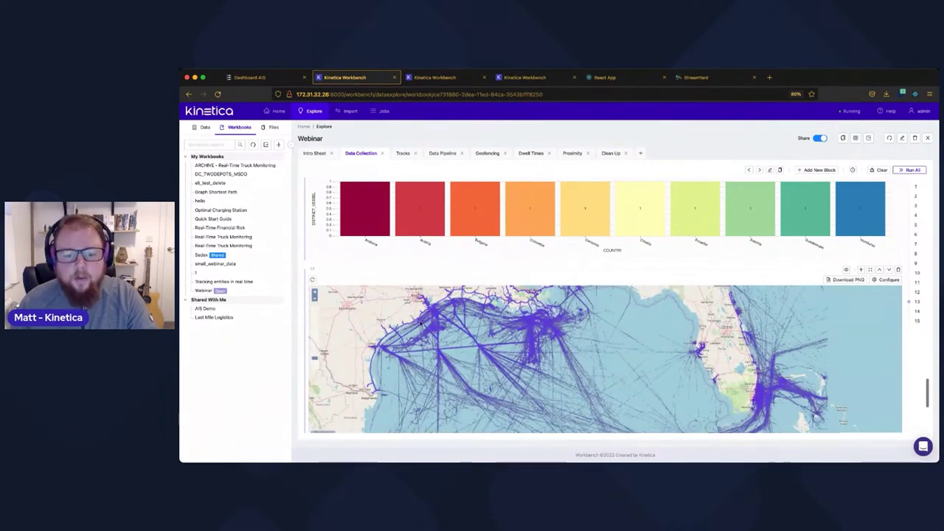
click(871, 270)
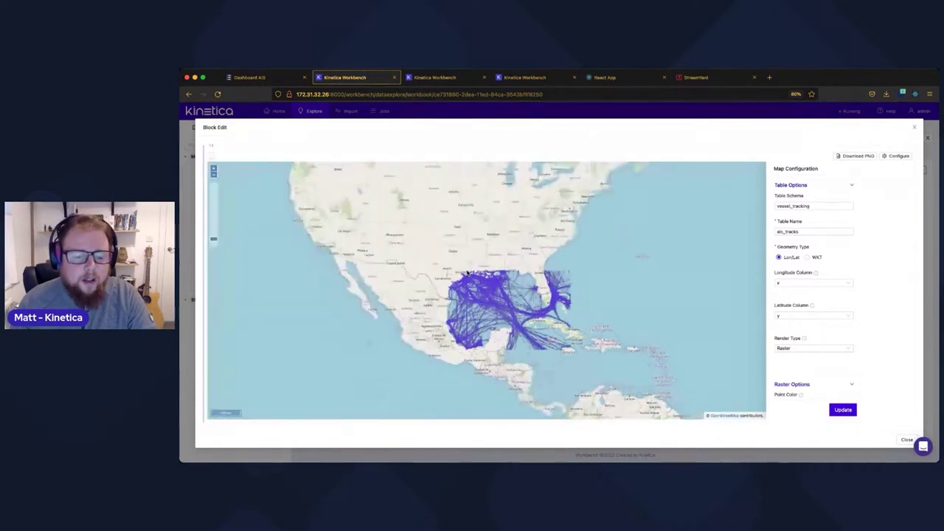
click(484, 291)
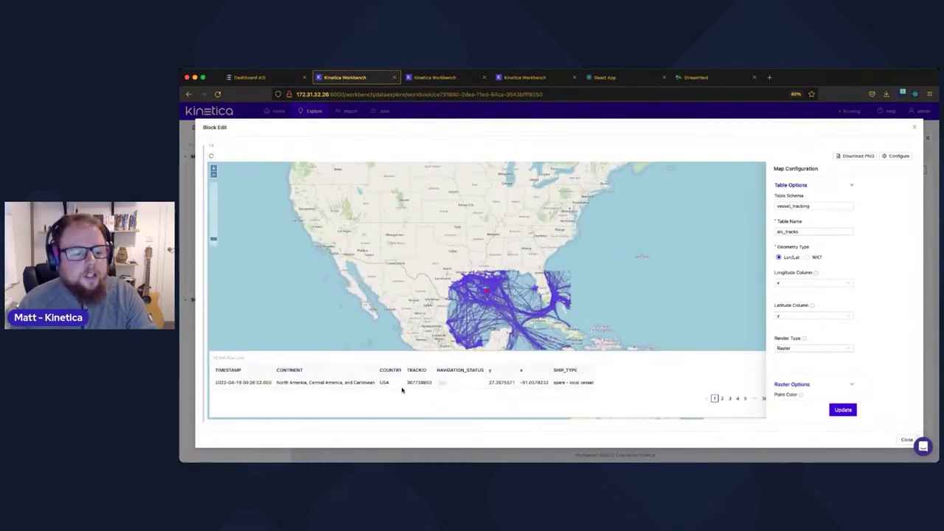
double_click(576, 382)
double_click(418, 382)
double_click(383, 383)
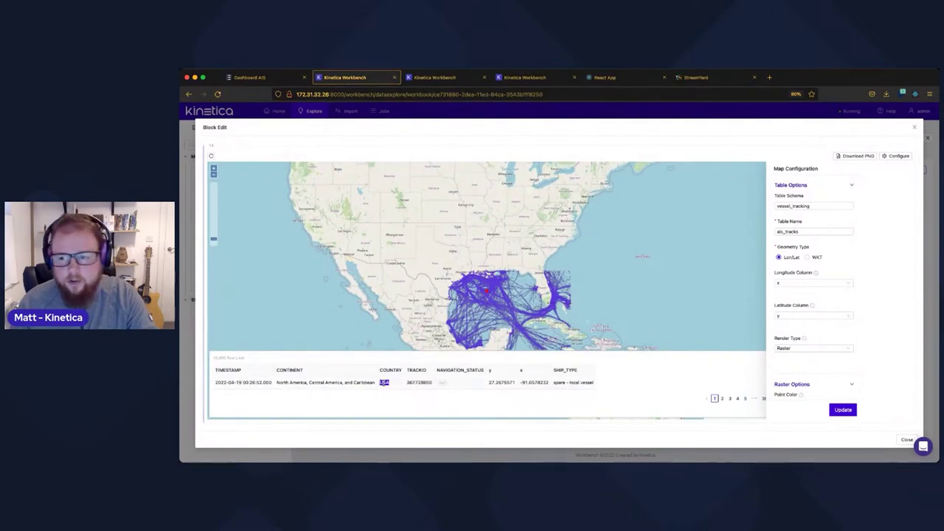
click(914, 127)
scroll(444, 257, down, 5)
scroll(444, 257, down, 2)
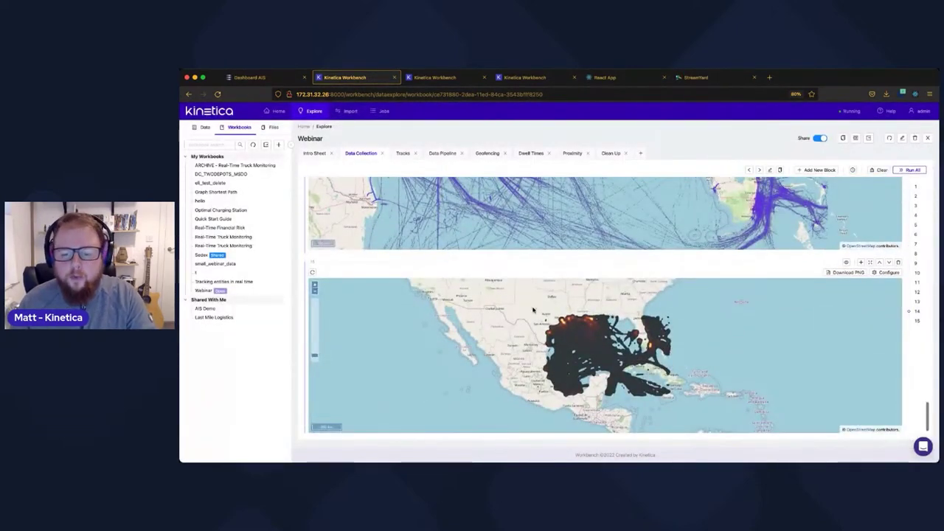
- Switch to the Webinar workbook's Tracks sheet explaining what tracks are
scroll(582, 287, up, 1)
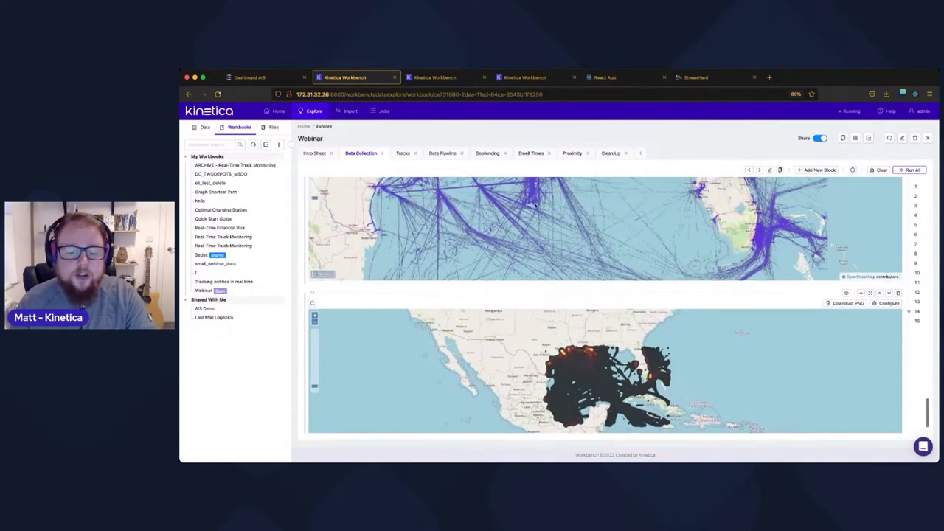
scroll(566, 241, down, 1)
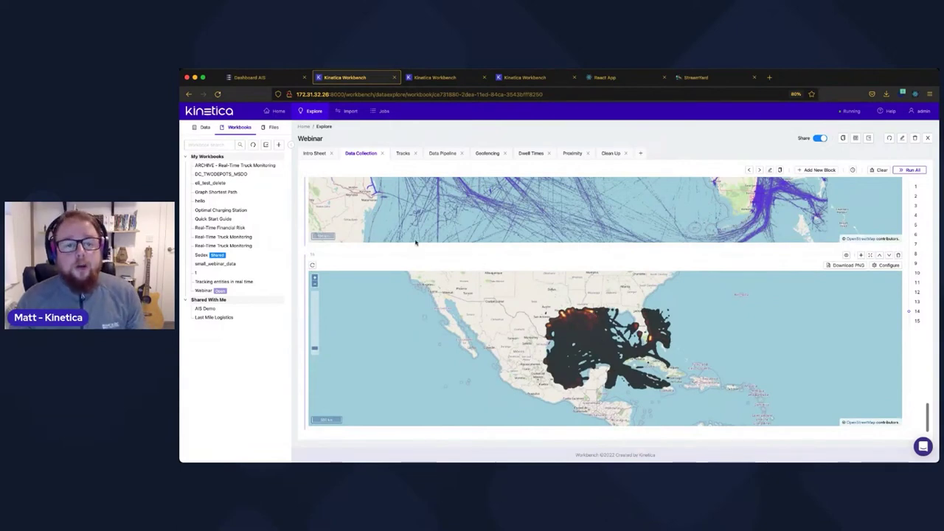
click(435, 163)
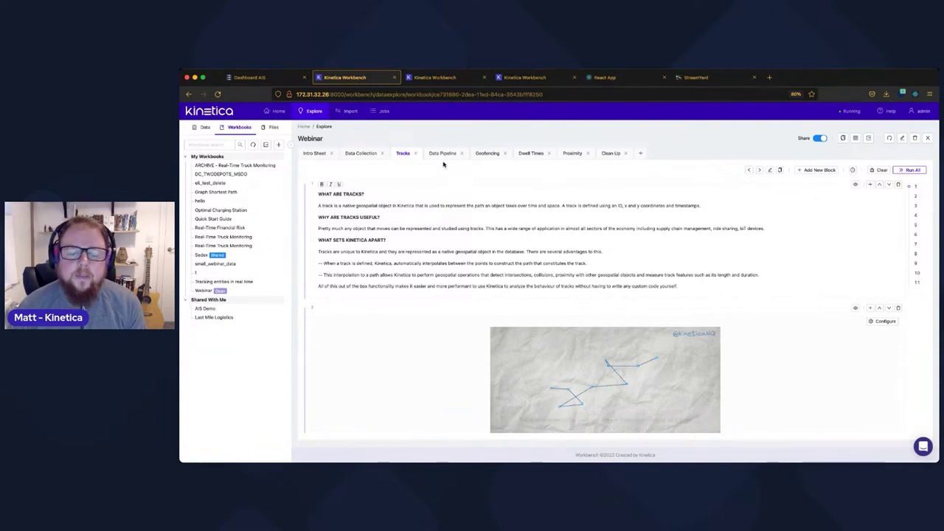
- Scroll past the animated track sketch to the select count(*) query by TRACKID
scroll(440, 192, down, 1)
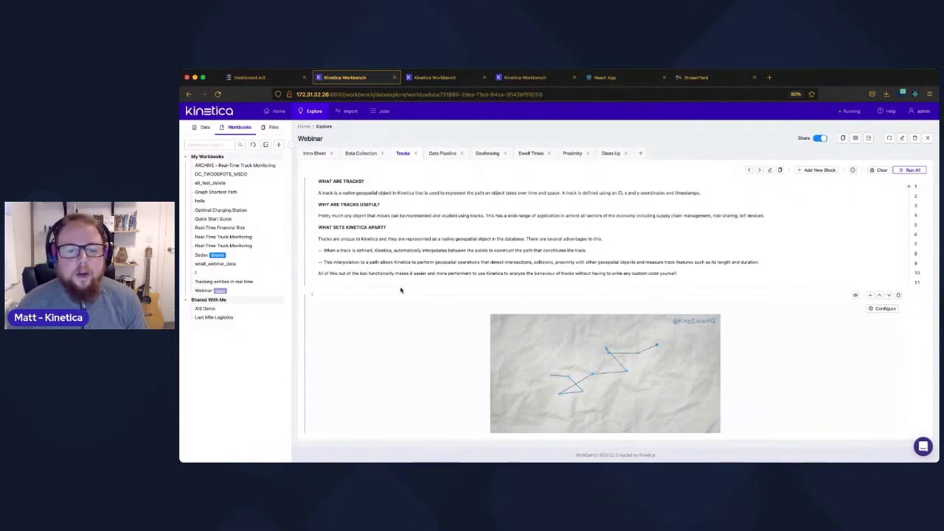
scroll(379, 274, down, 2)
scroll(379, 275, down, 1)
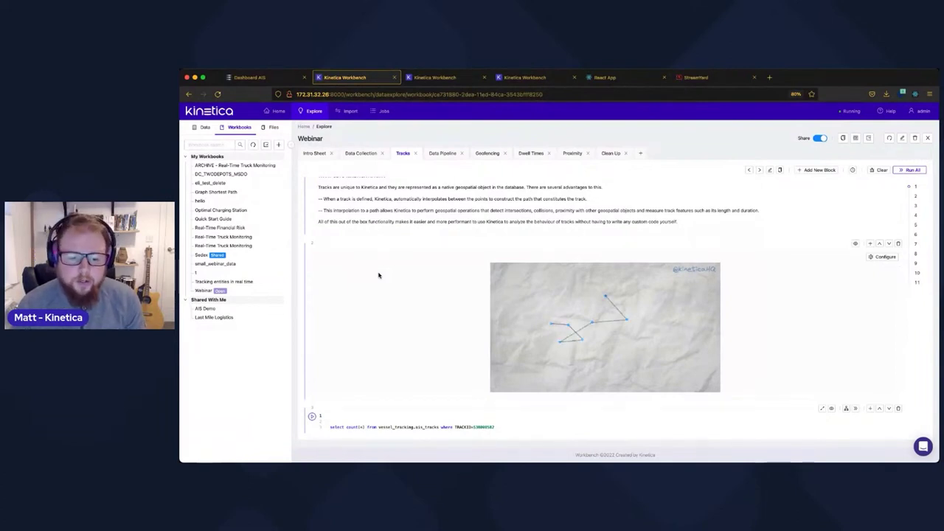
- Run the single-track count query, highlighting its TRACKID column and track ID value
key(ctrl+Return)
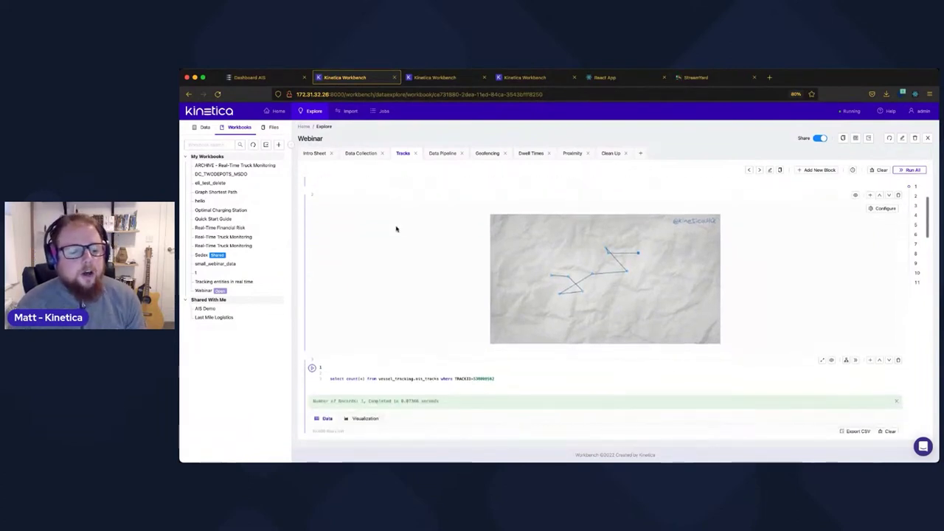
click(312, 341)
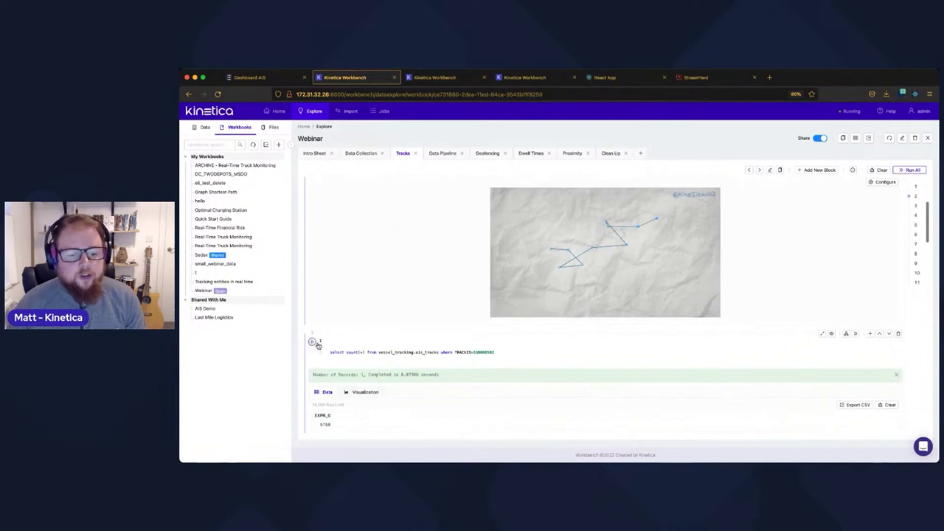
double_click(484, 344)
double_click(463, 344)
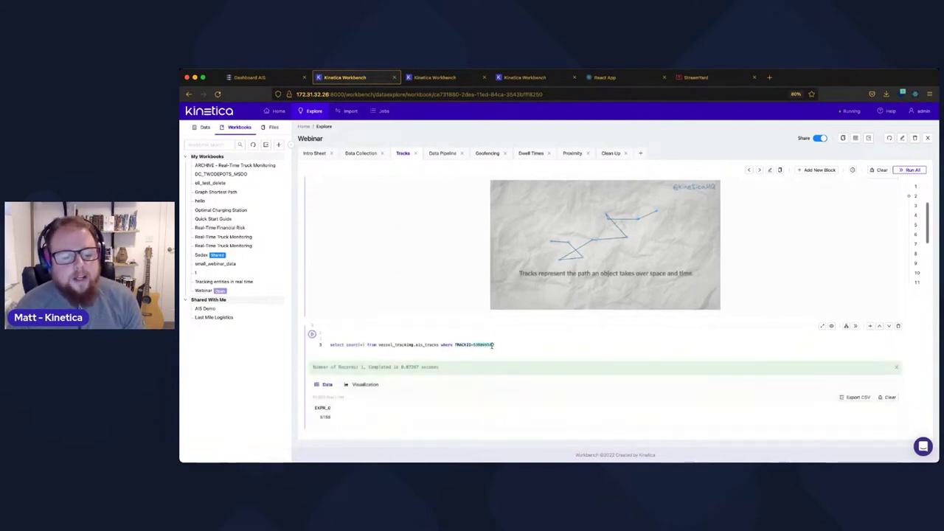
double_click(484, 345)
double_click(463, 344)
double_click(484, 345)
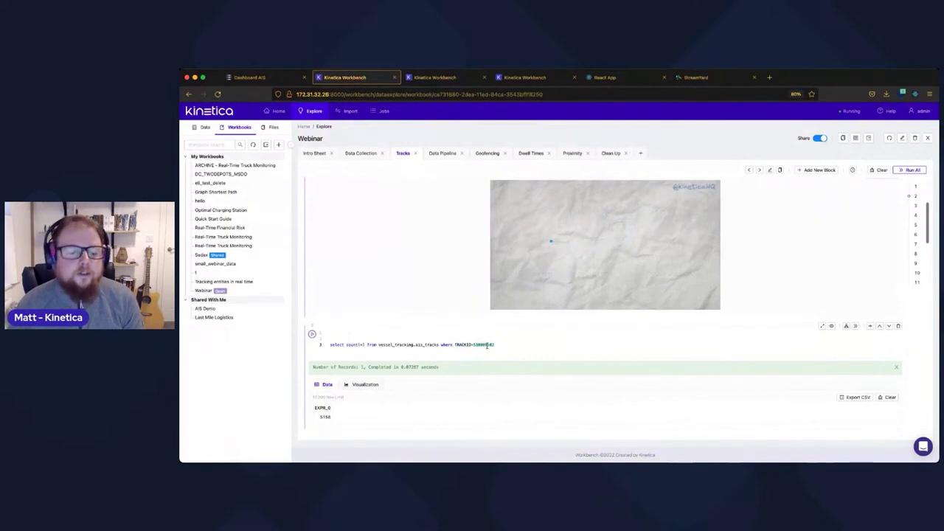
click(437, 346)
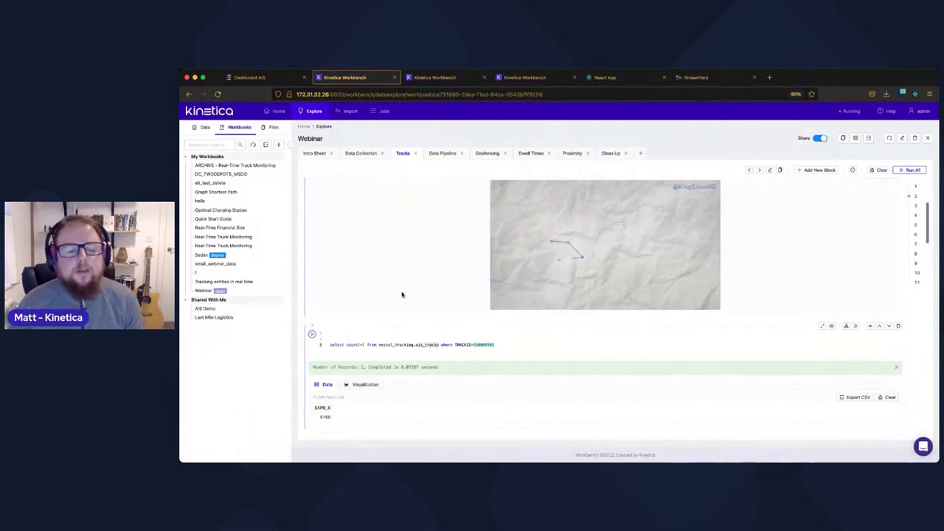
- Create the single-vessel table and insert that vessel's track rows into it
scroll(465, 332, down, 1)
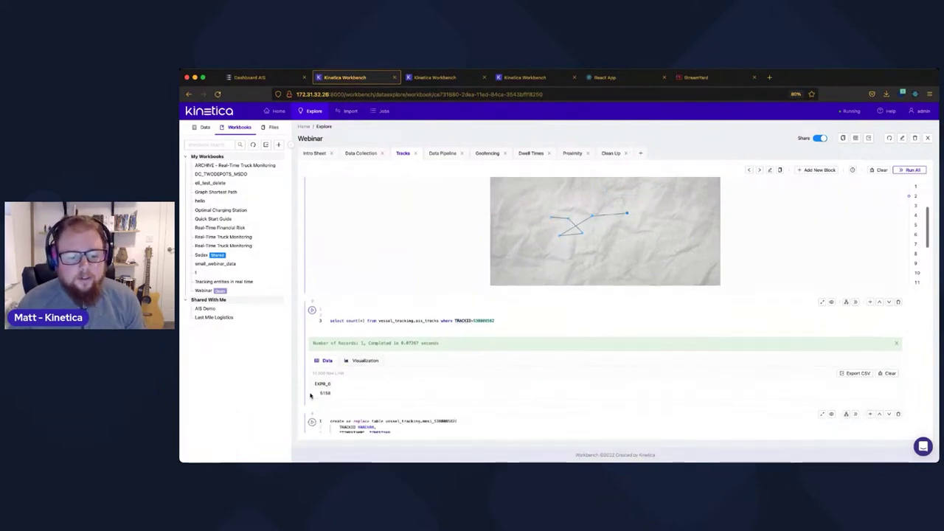
scroll(368, 382, down, 2)
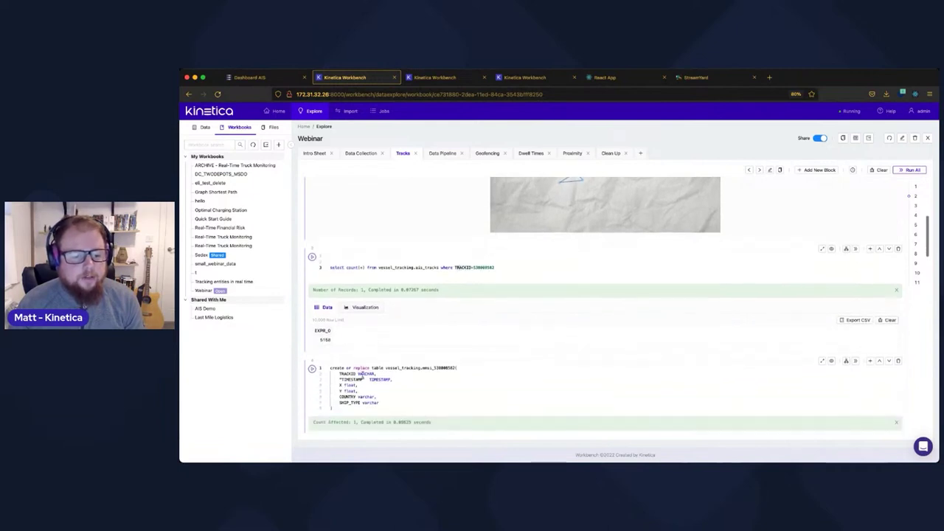
click(312, 369)
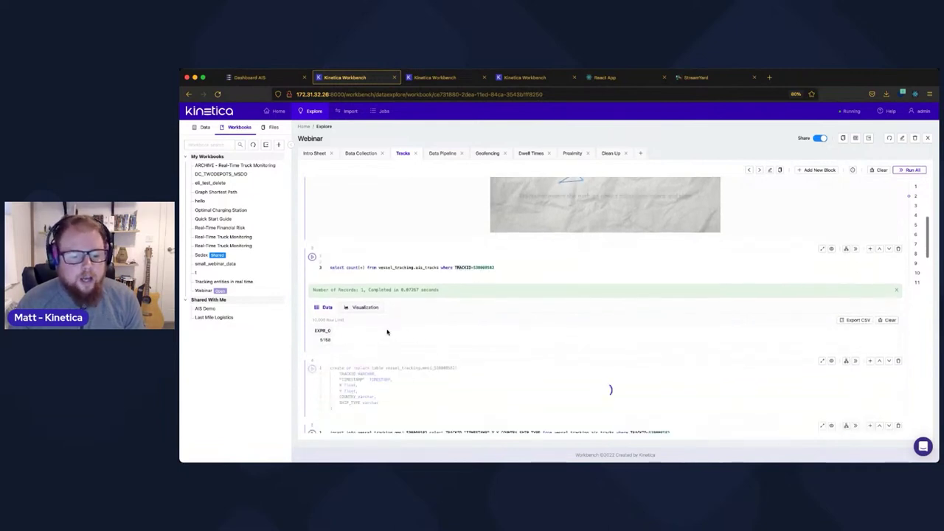
scroll(369, 399, down, 1)
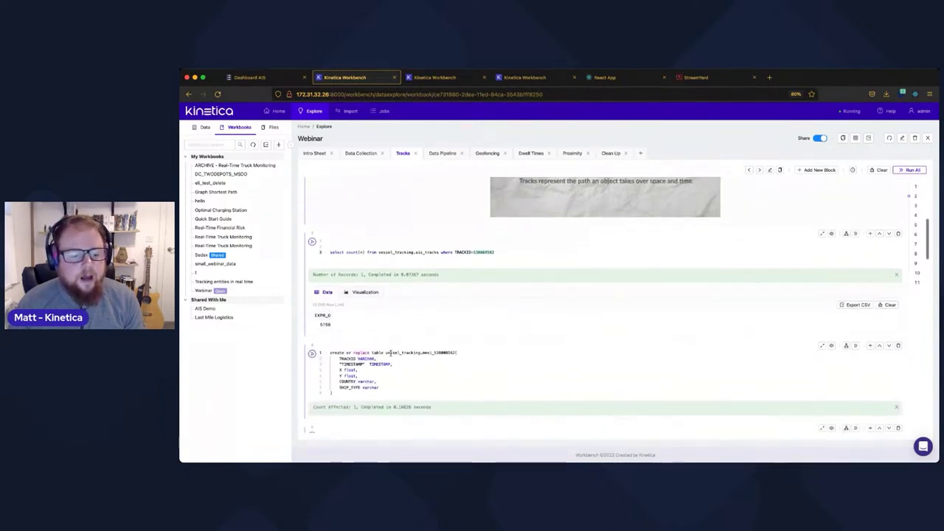
click(313, 420)
- Preview the vessel table's rows, noting country Marshall Is, and plot the track on the map
scroll(390, 364, down, 3)
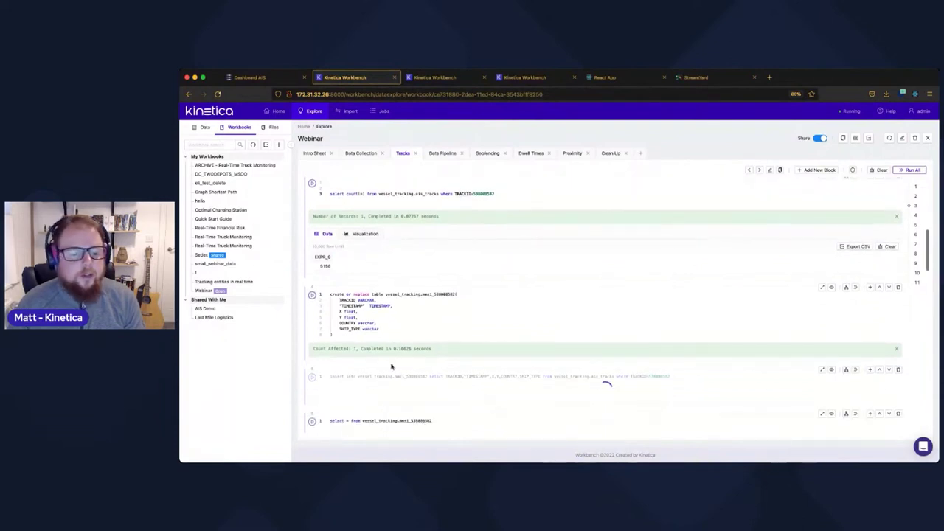
scroll(326, 366, down, 2)
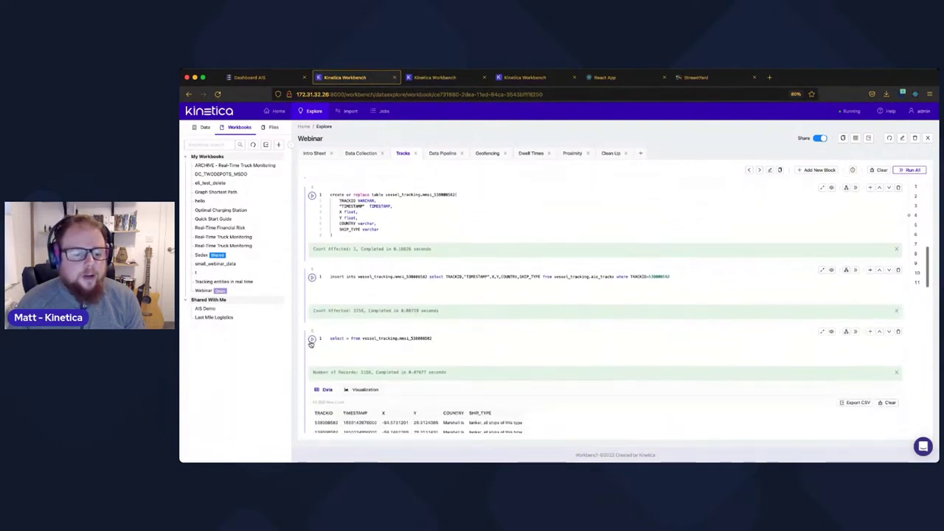
click(312, 339)
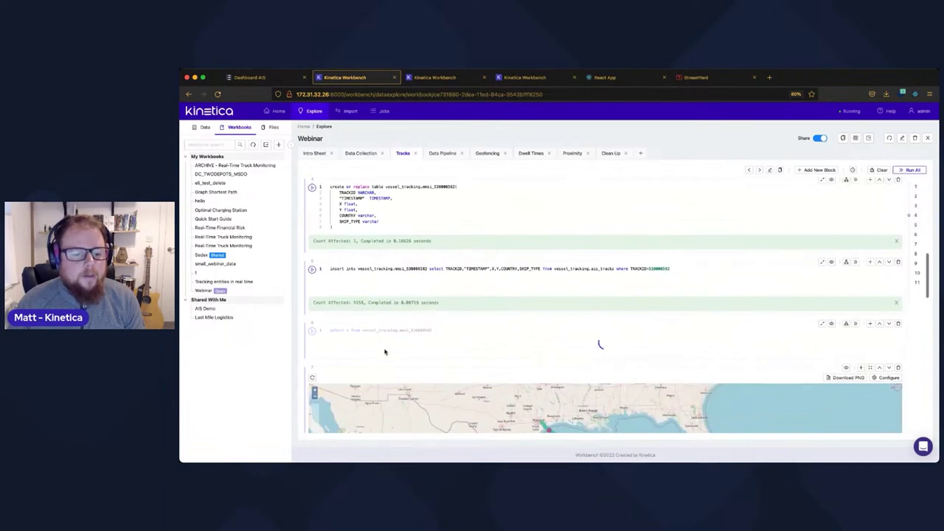
scroll(417, 376, down, 2)
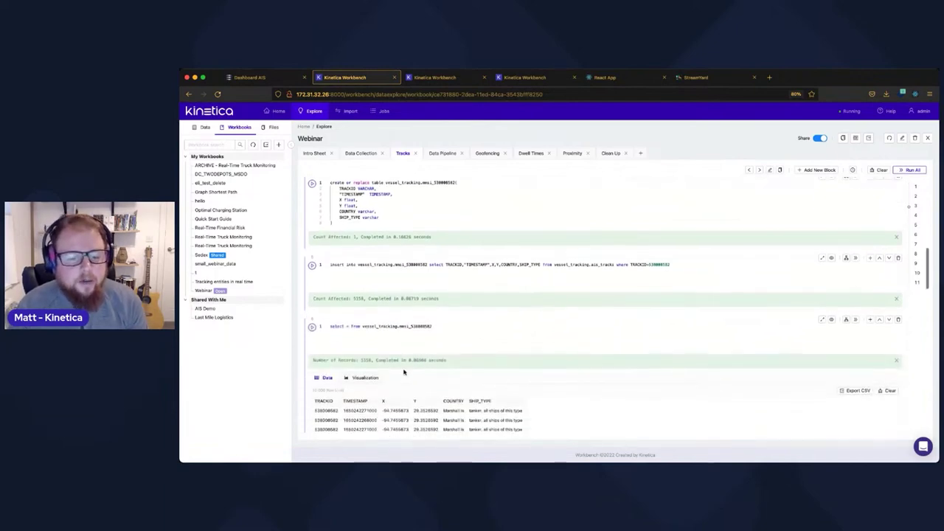
scroll(417, 382, down, 1)
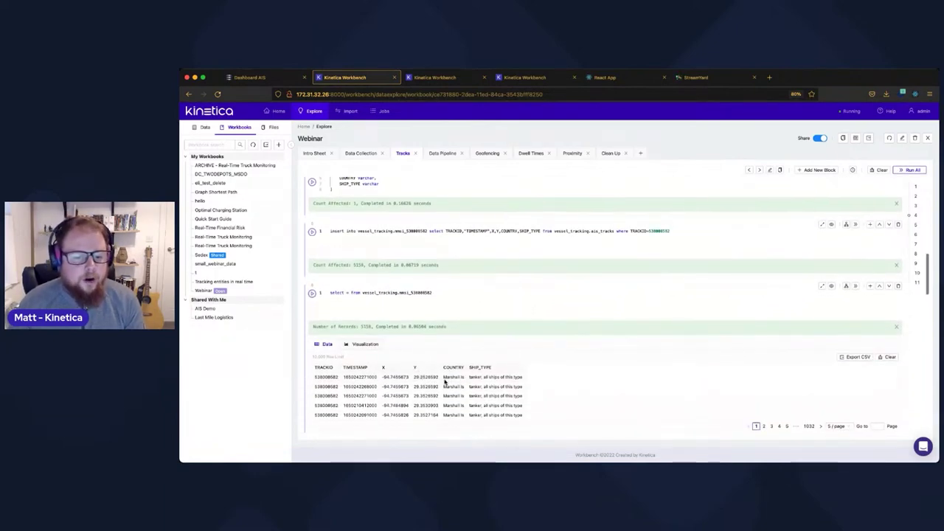
drag(441, 379, 468, 379)
click(422, 409)
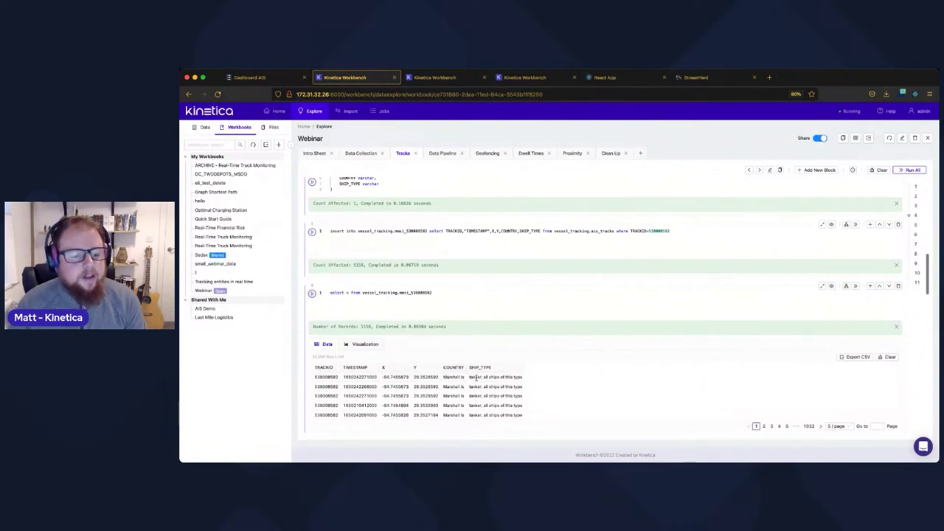
scroll(307, 381, down, 3)
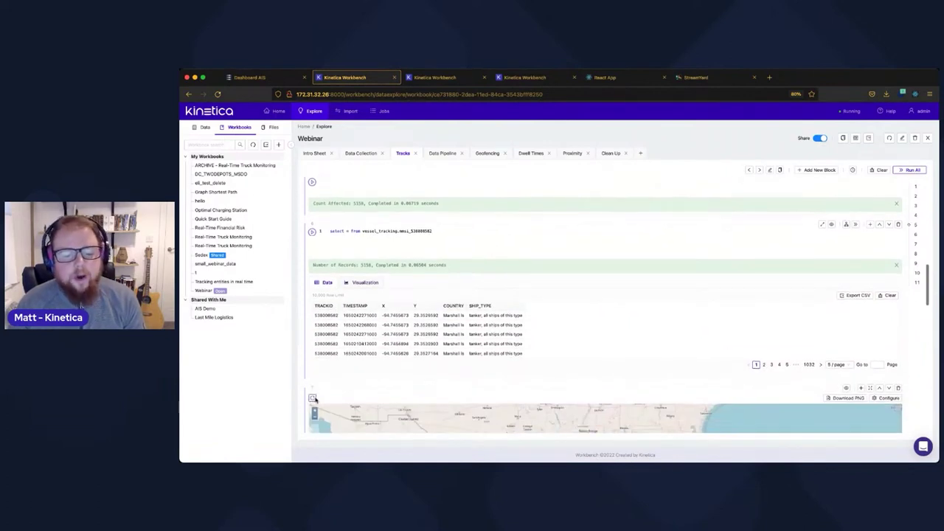
click(312, 400)
- Box-zoom into the tanker track's end in the Gulf, then zoom back out
scroll(449, 299, down, 6)
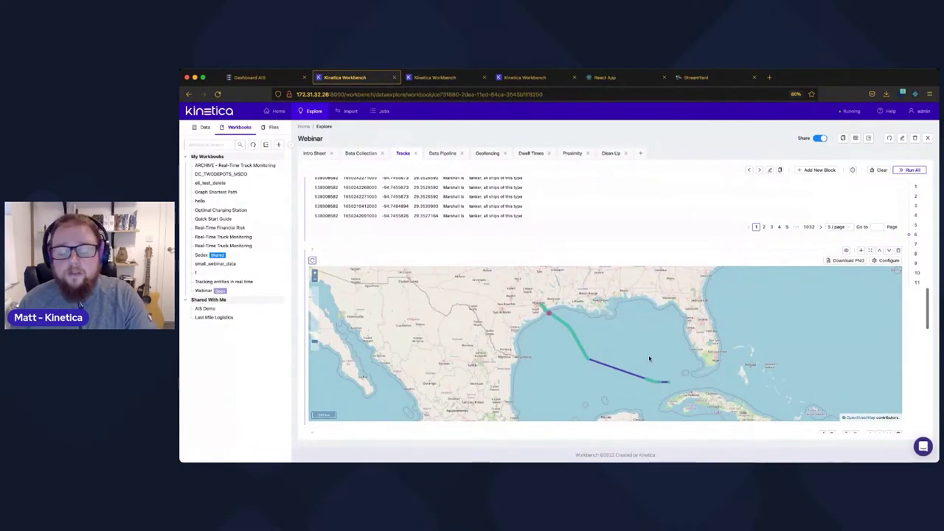
drag(623, 349, 702, 406)
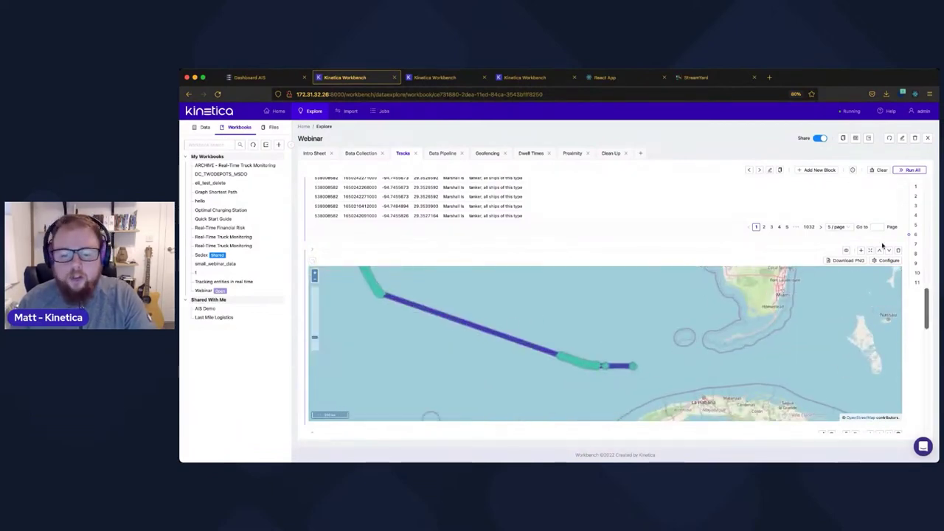
drag(546, 346, 613, 385)
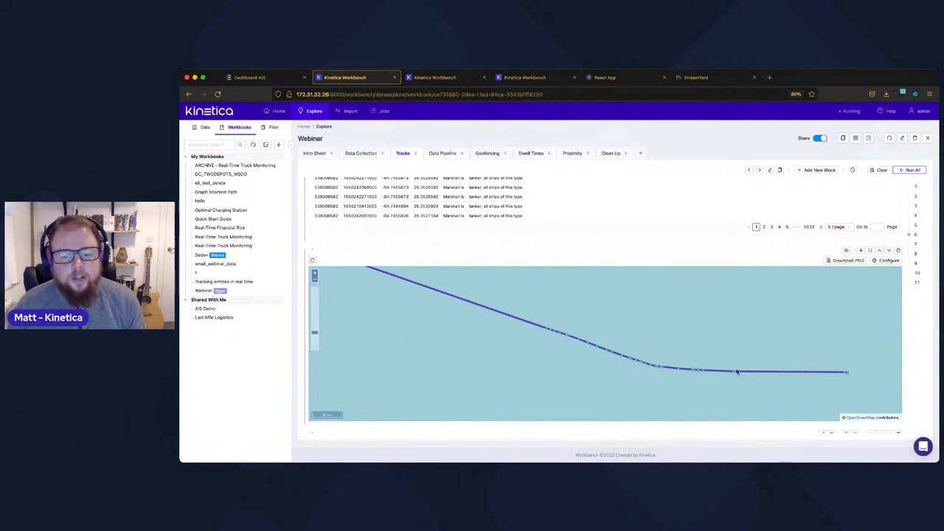
click(318, 280)
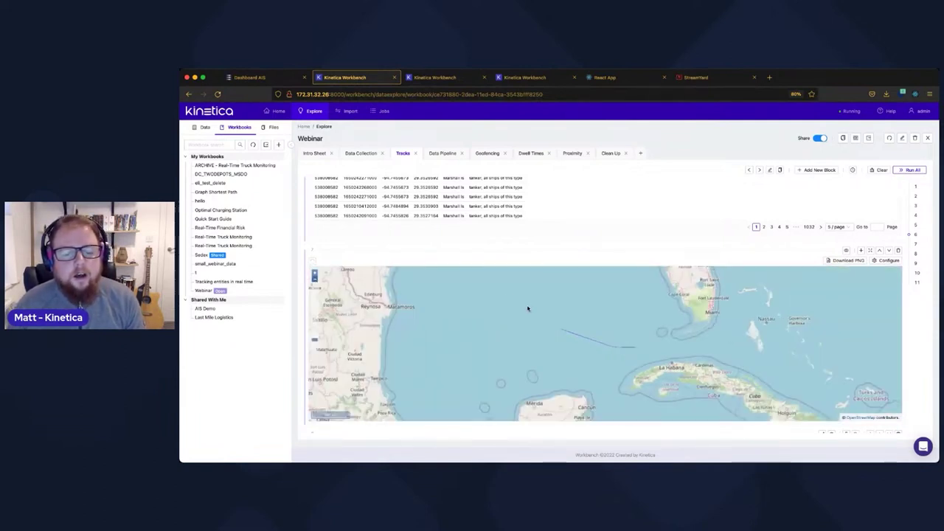
- Inspect the track's start near Houston, then zoom out to the Texas–Louisiana coast
drag(528, 308, 599, 319)
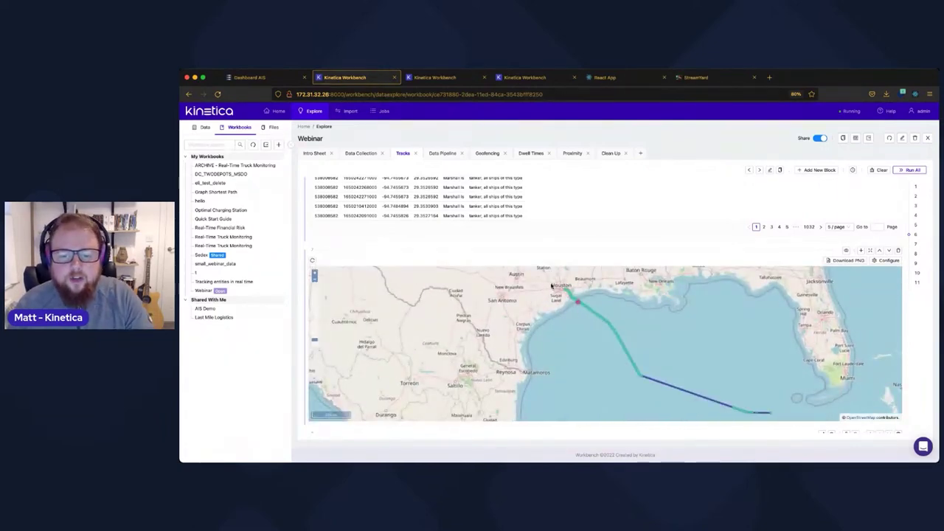
drag(552, 285, 619, 333)
scroll(569, 321, up, 1)
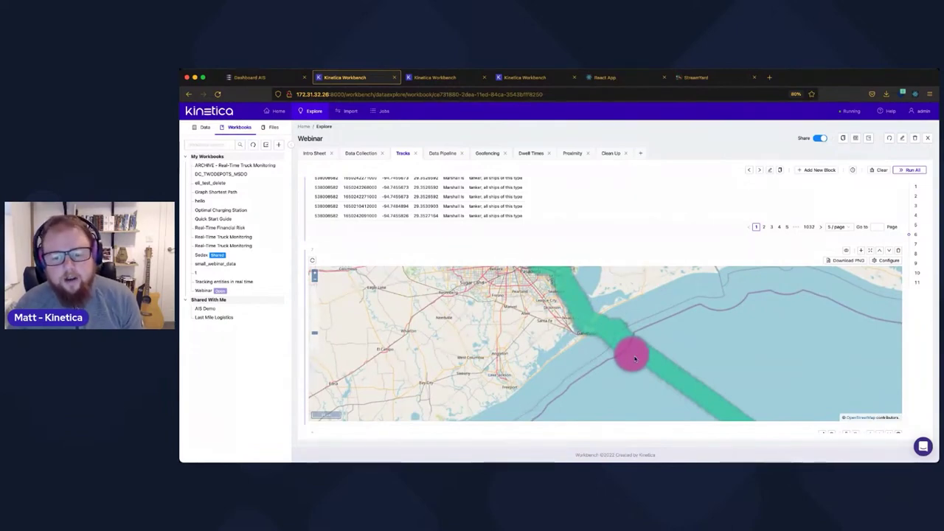
drag(661, 380, 612, 354)
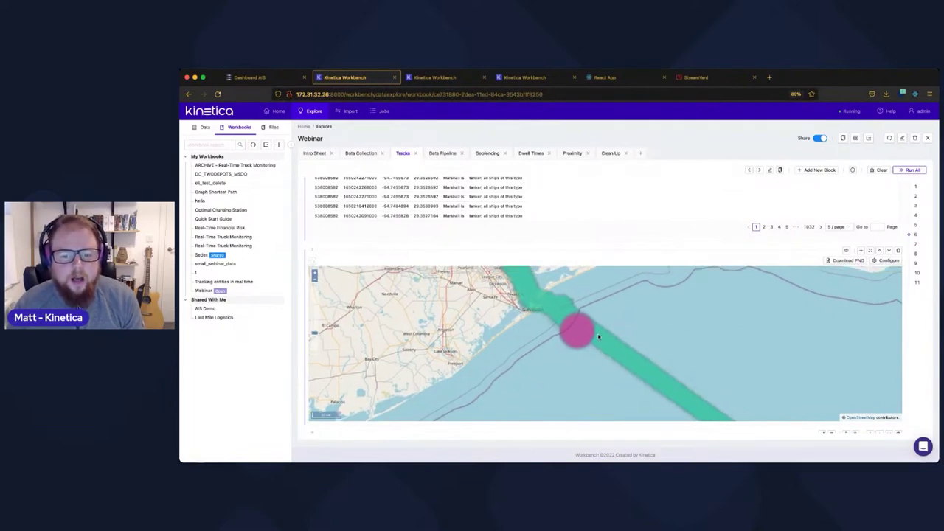
drag(599, 337, 608, 341)
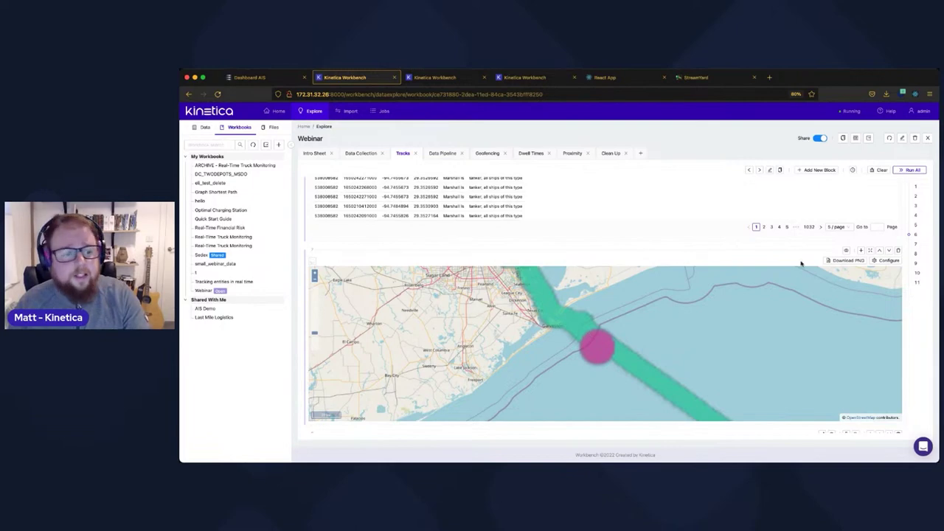
drag(659, 322, 590, 251)
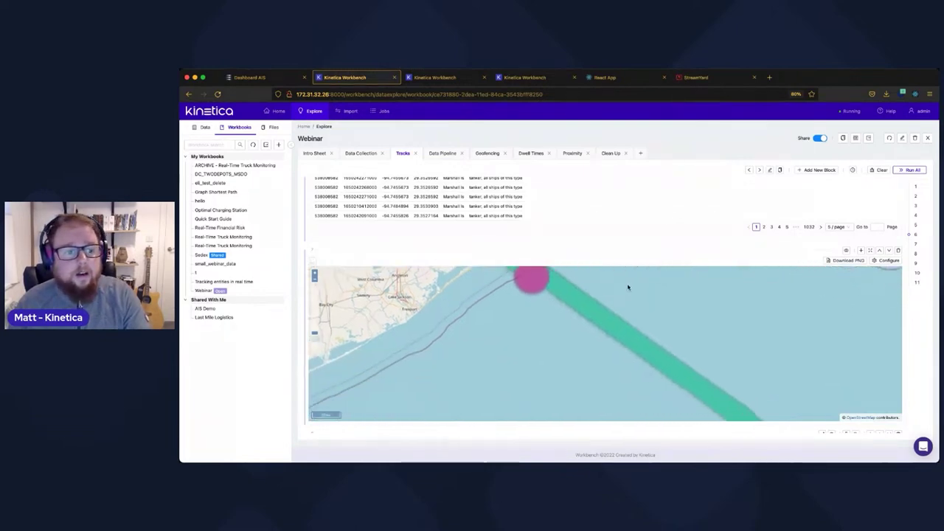
click(316, 280)
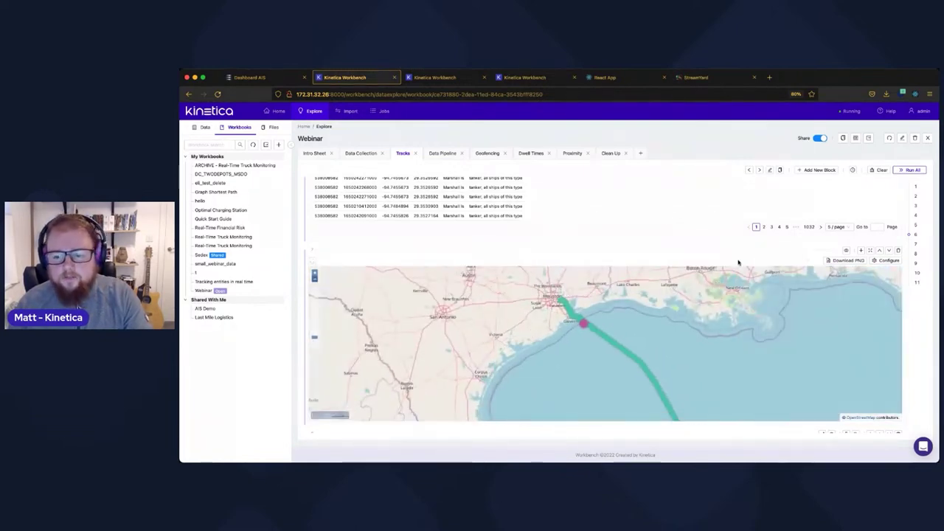
- Rerun the ST_TRACKLENGTH query, showing the tanker travelled 1,470,553 metres
scroll(306, 235, down, 5)
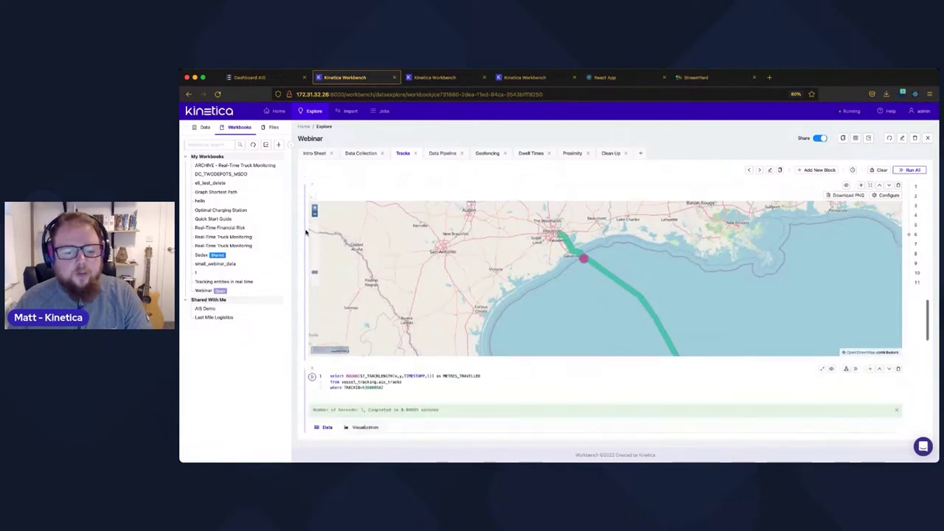
scroll(306, 235, down, 2)
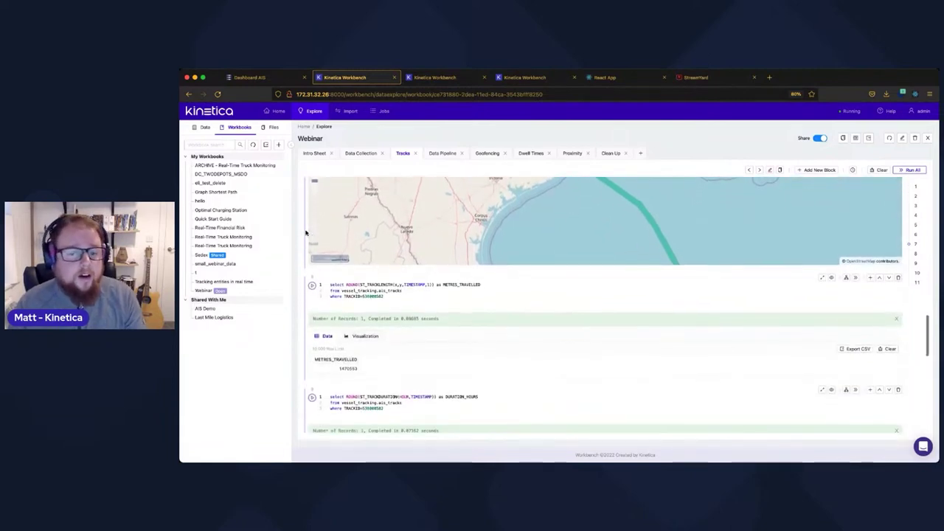
scroll(315, 259, down, 1)
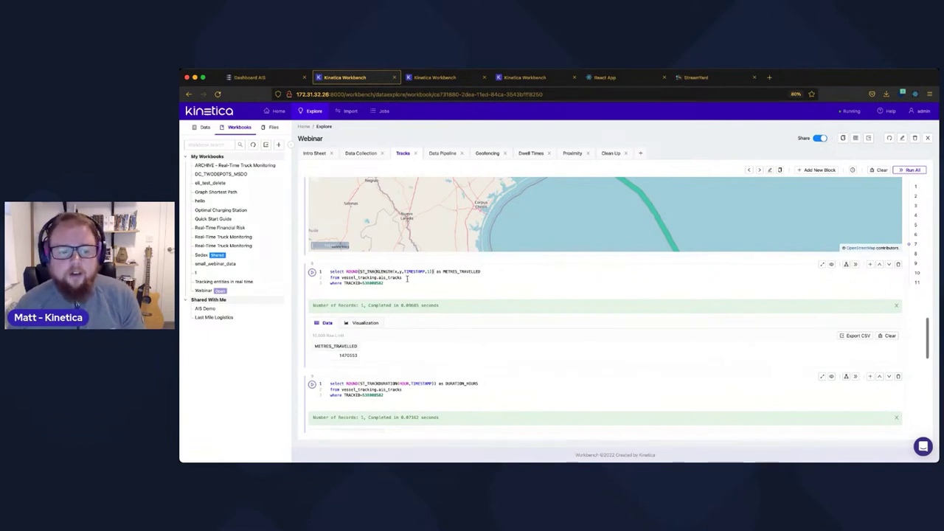
double_click(380, 273)
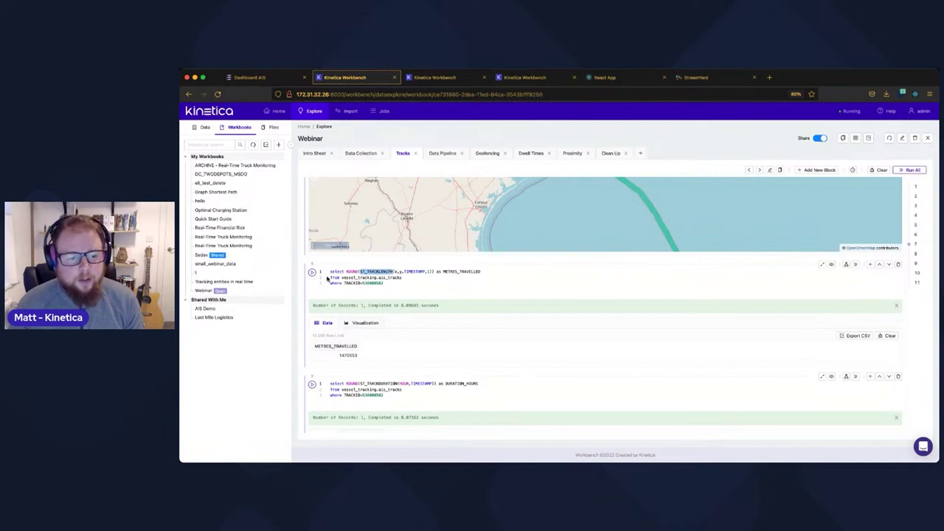
click(314, 273)
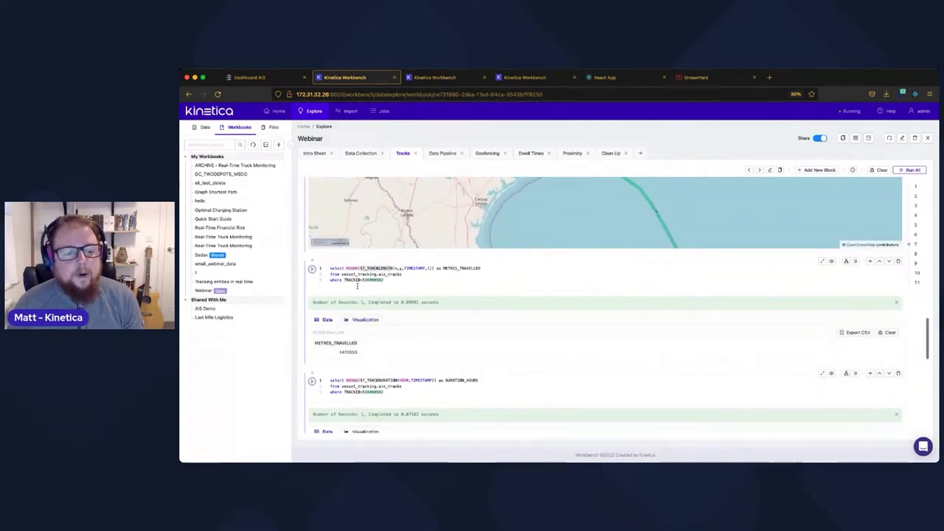
- Rerun the ST_TRACKDURATION query, showing a track duration of 176 hours
scroll(375, 293, down, 1)
scroll(375, 293, down, 2)
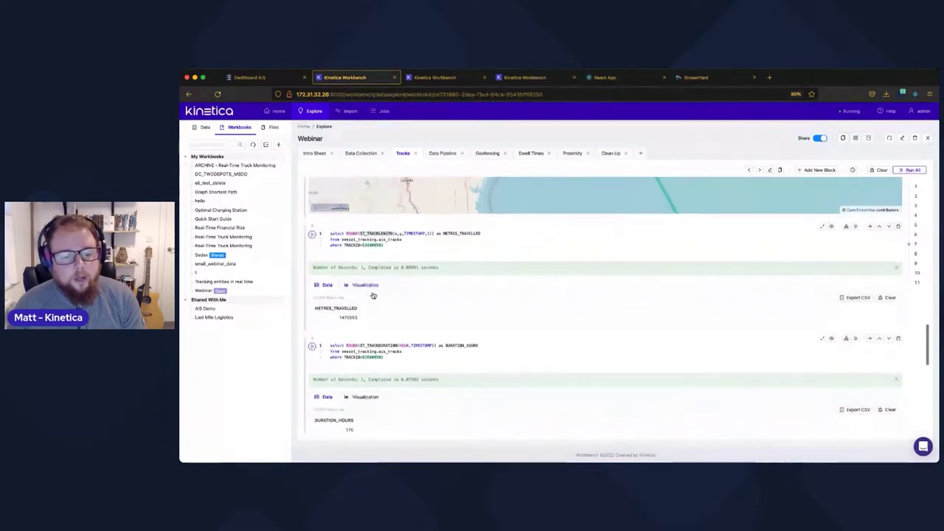
click(312, 338)
scroll(394, 323, down, 3)
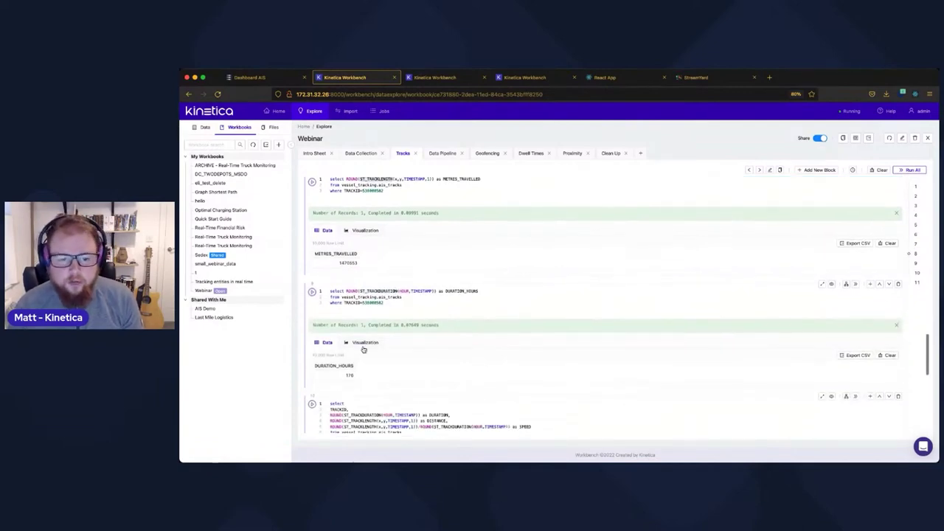
- Run the per-track duration, distance and speed query and review its 6646 records, longest 133,320,598 metres over 185 hours
scroll(391, 266, down, 4)
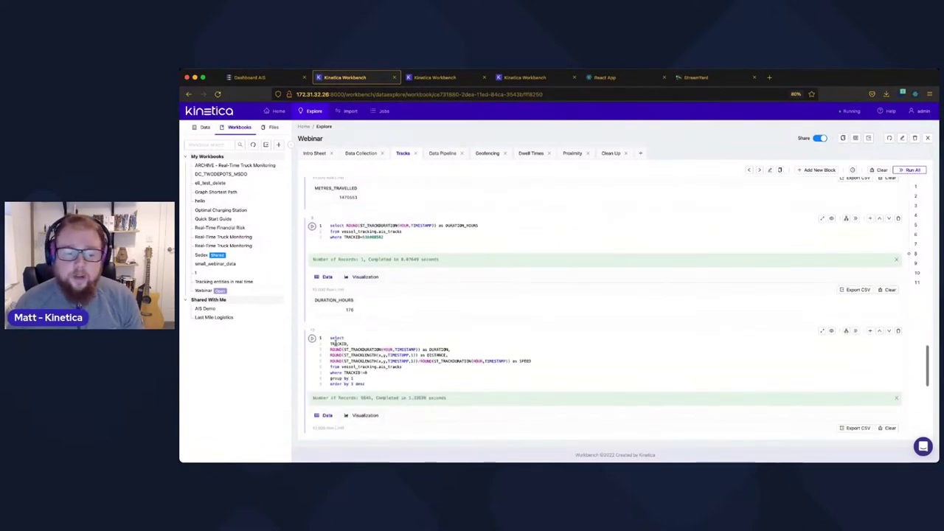
click(312, 338)
scroll(398, 307, down, 2)
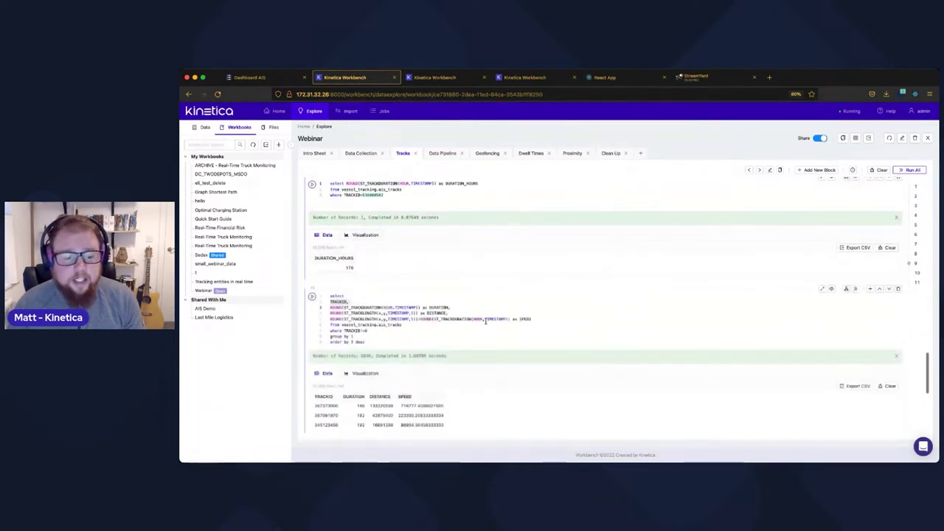
scroll(398, 332, down, 1)
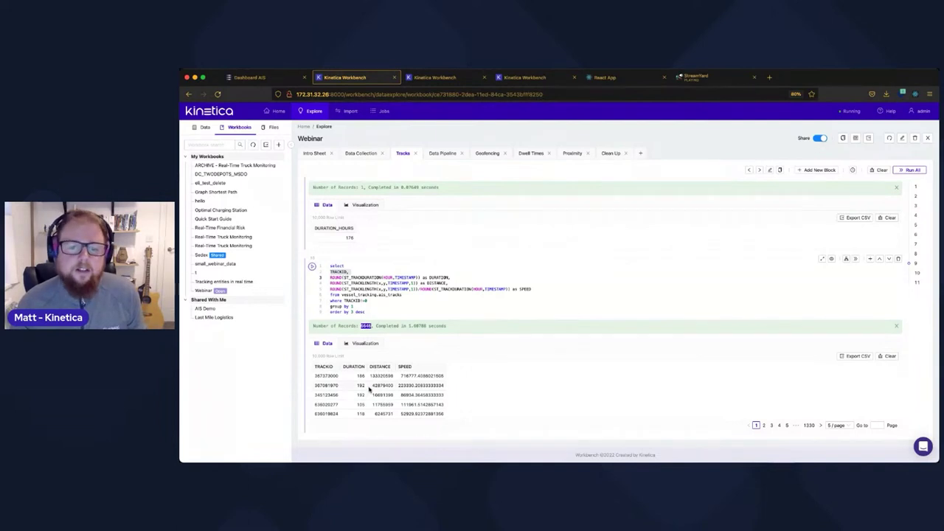
scroll(384, 382, down, 1)
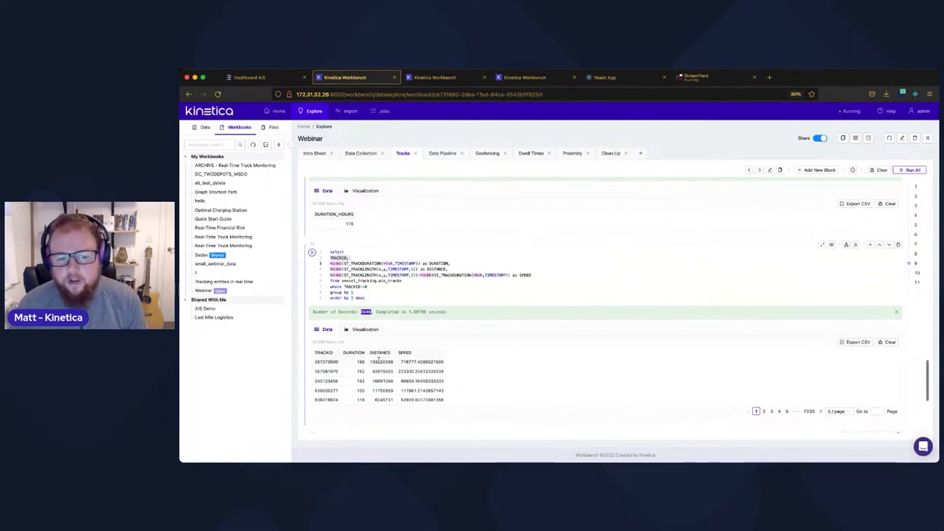
scroll(378, 357, down, 1)
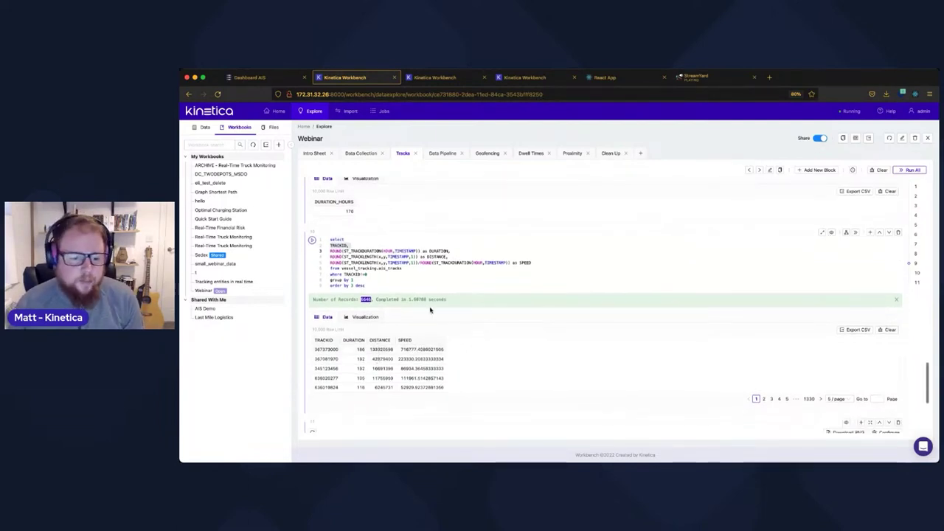
scroll(417, 360, down, 1)
drag(441, 376, 396, 358)
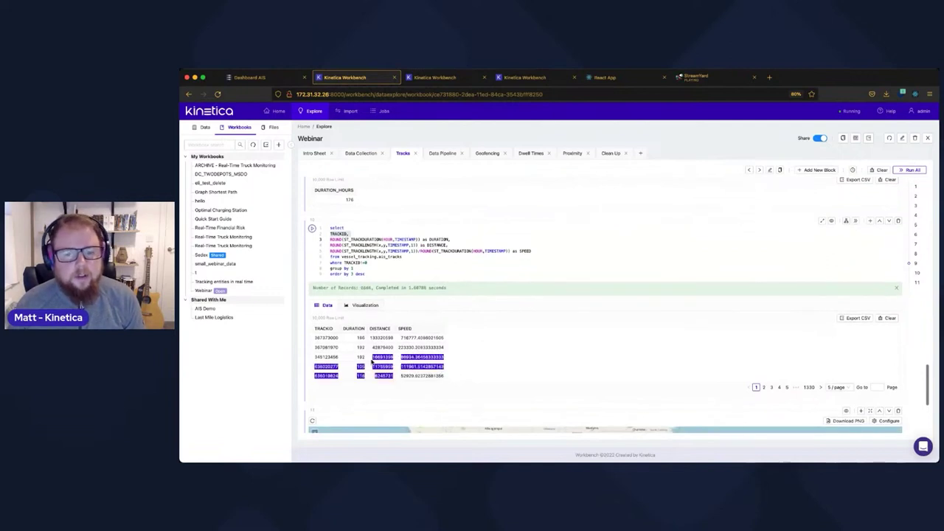
click(396, 358)
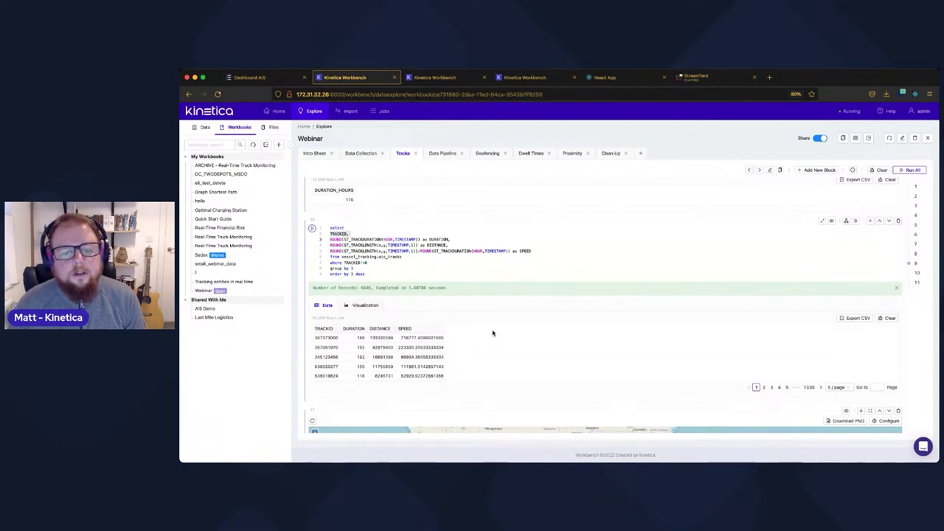
scroll(493, 333, down, 1)
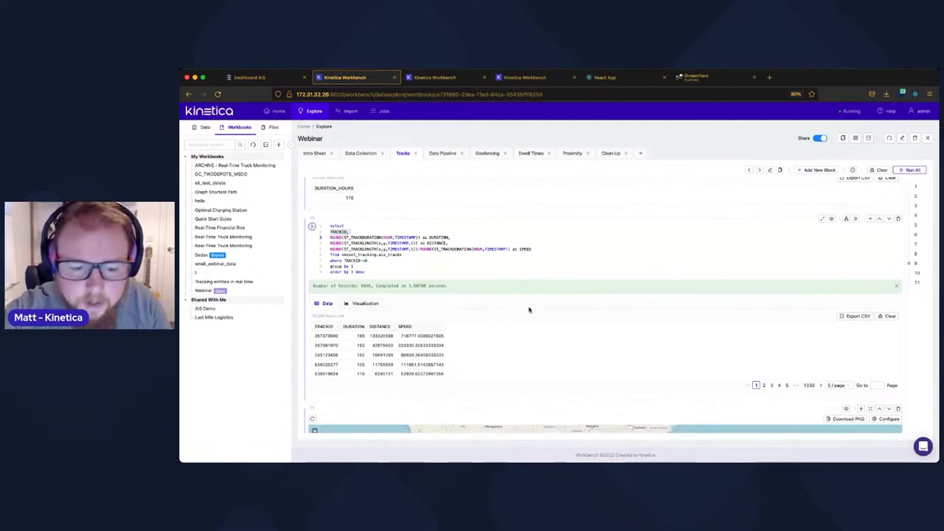
- Enlarge the workbook page with four browser zoom-ins (Cmd+Plus)
key(super+equal)
key(super+equal)
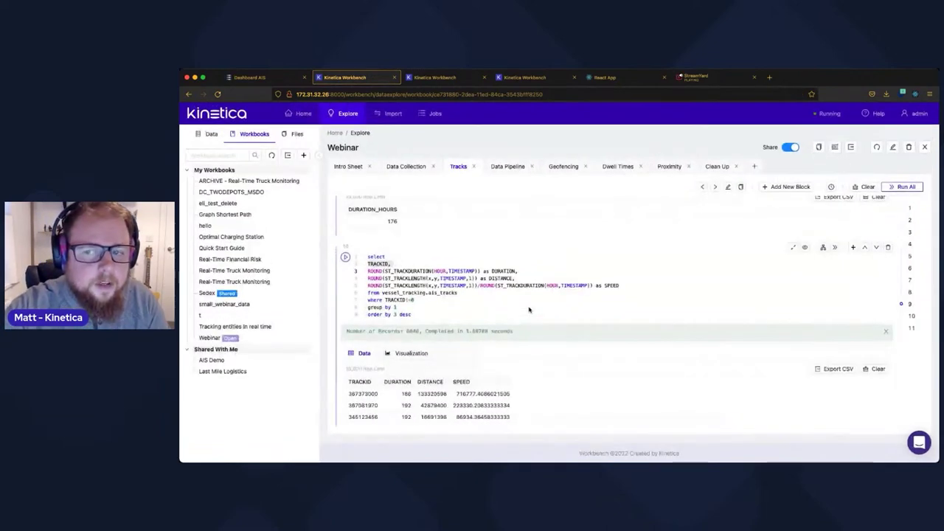
key(super+equal)
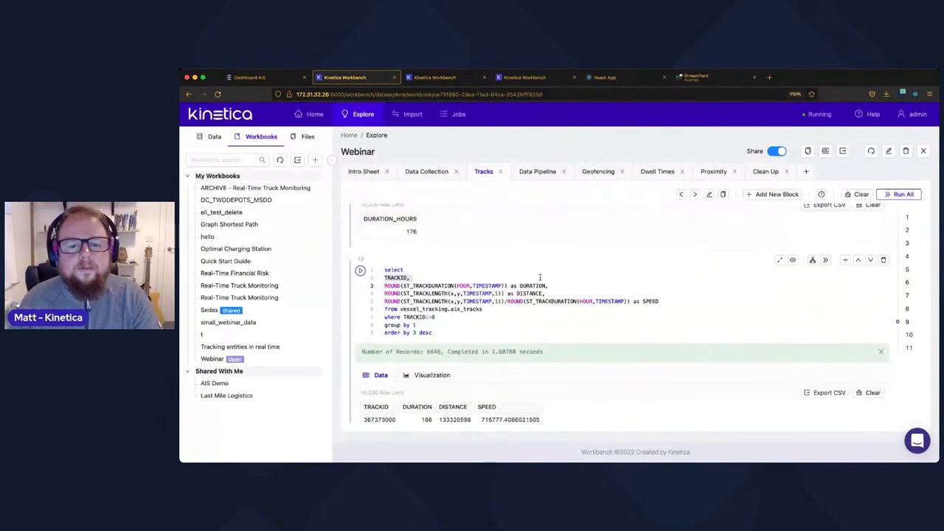
scroll(541, 278, down, 2)
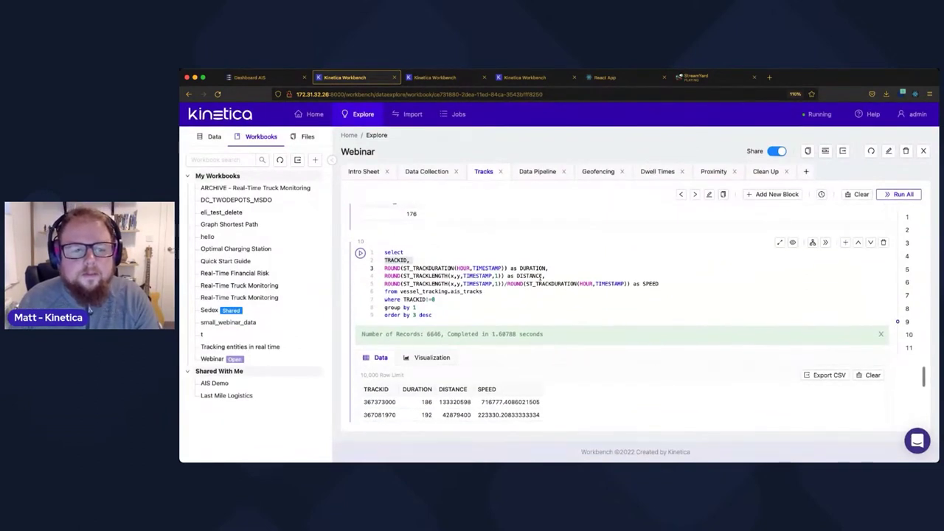
scroll(543, 276, down, 1)
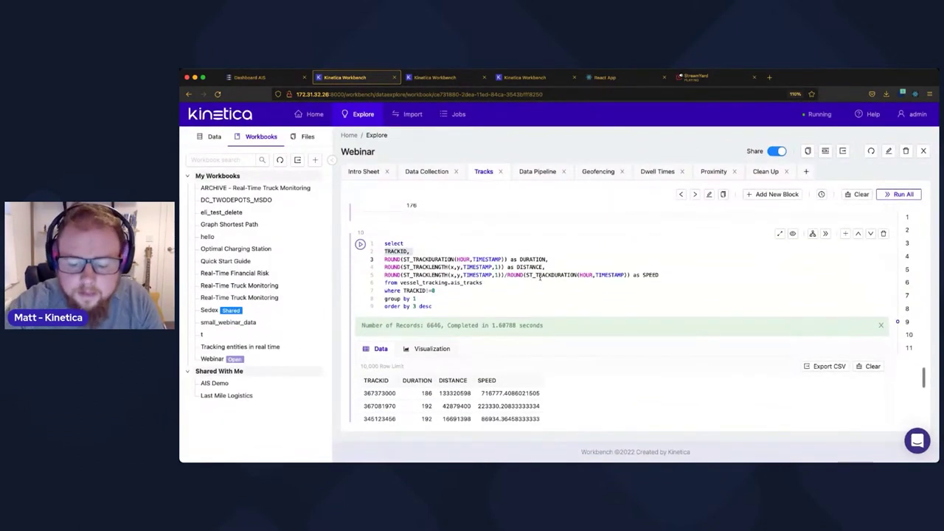
key(super+equal)
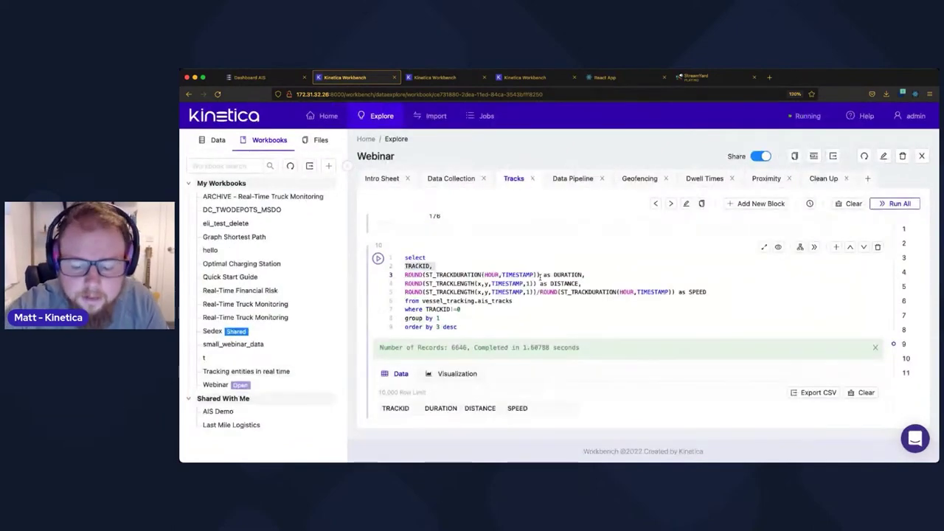
key(super+equal)
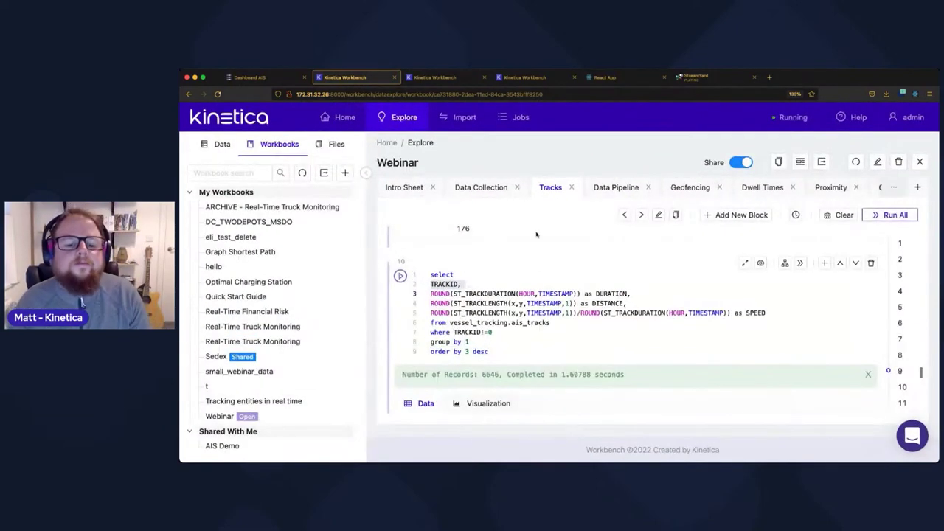
- Point out the ST_TRACKDURATION call and its DURATION alias in the query
click(498, 273)
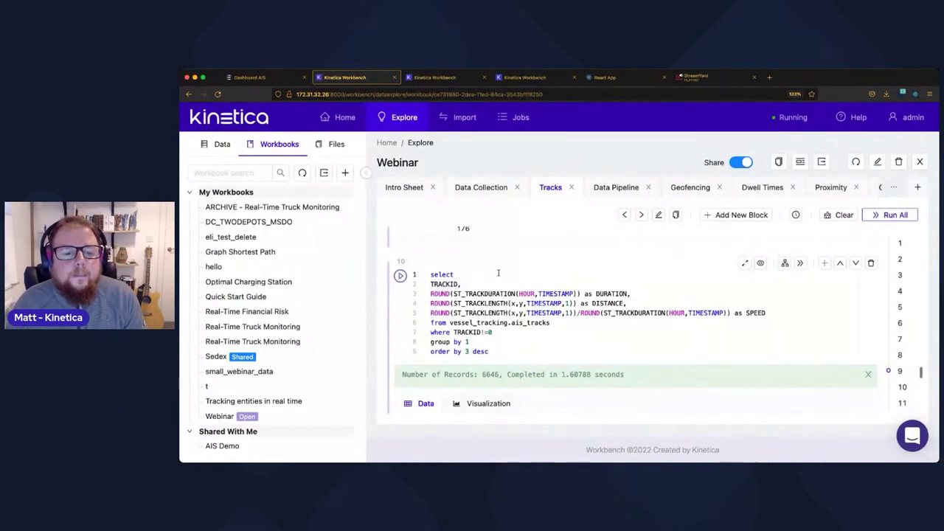
scroll(498, 273, down, 4)
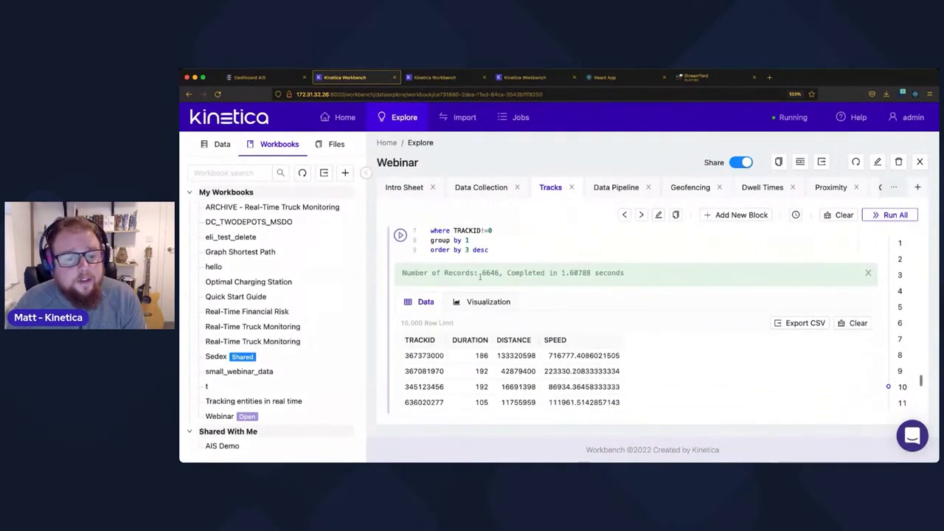
scroll(502, 272, up, 3)
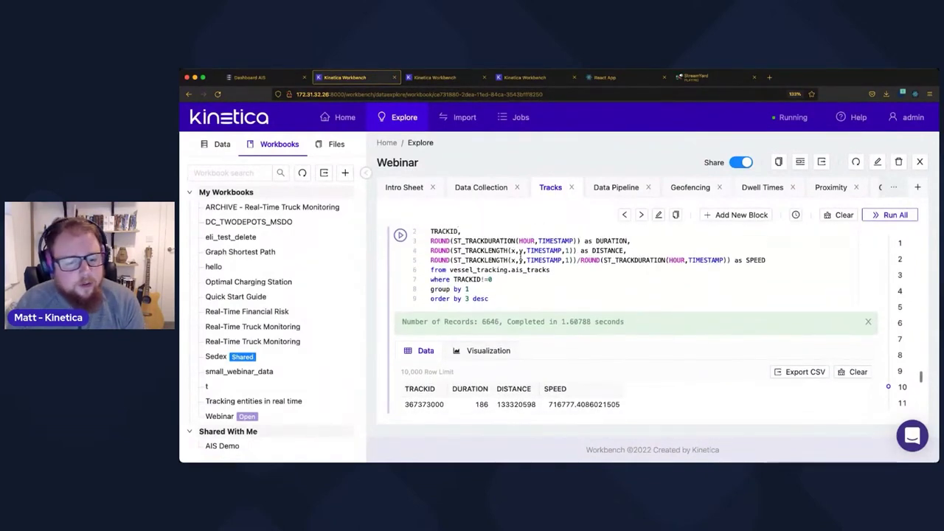
scroll(513, 272, up, 1)
scroll(510, 276, up, 1)
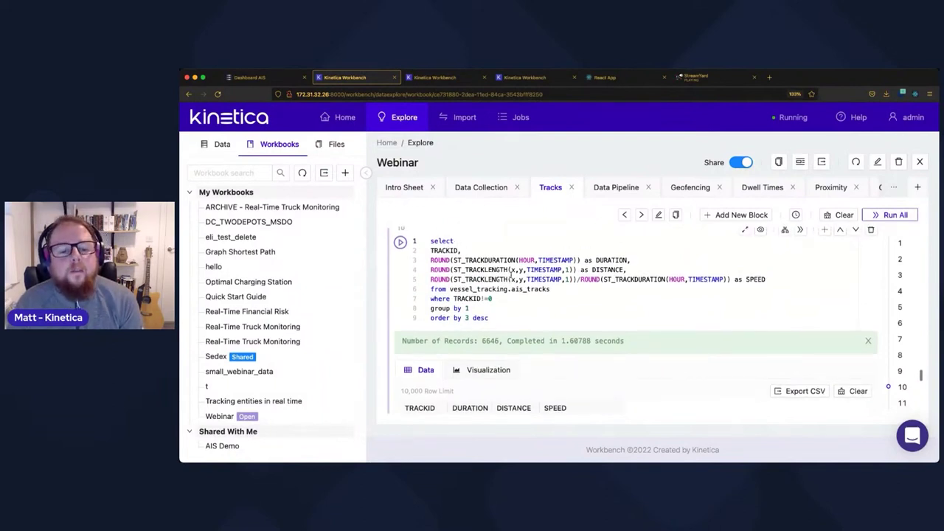
click(451, 259)
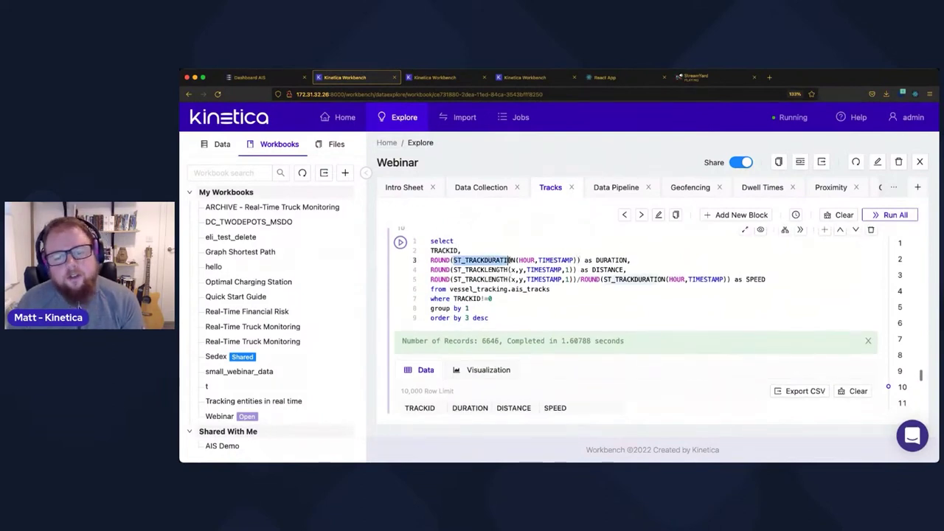
drag(596, 262, 517, 270)
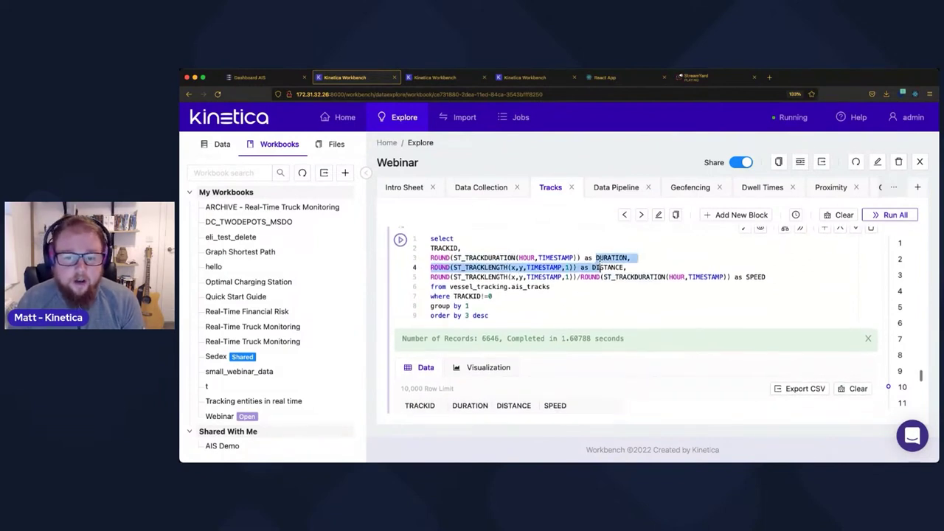
click(628, 259)
- Highlight the duration, ST_TRACKLENGTH distance and SPEED expressions, ending on the 1330-page results table
drag(628, 259, 432, 259)
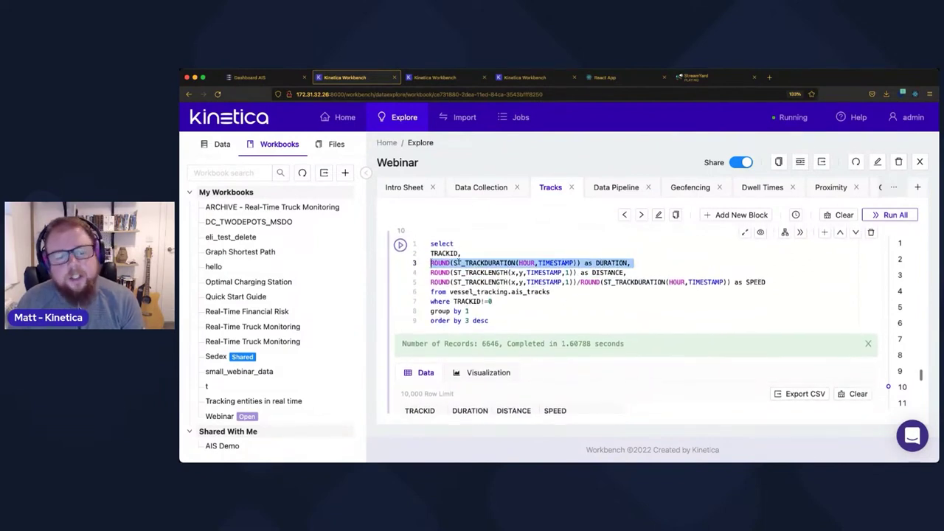
click(455, 259)
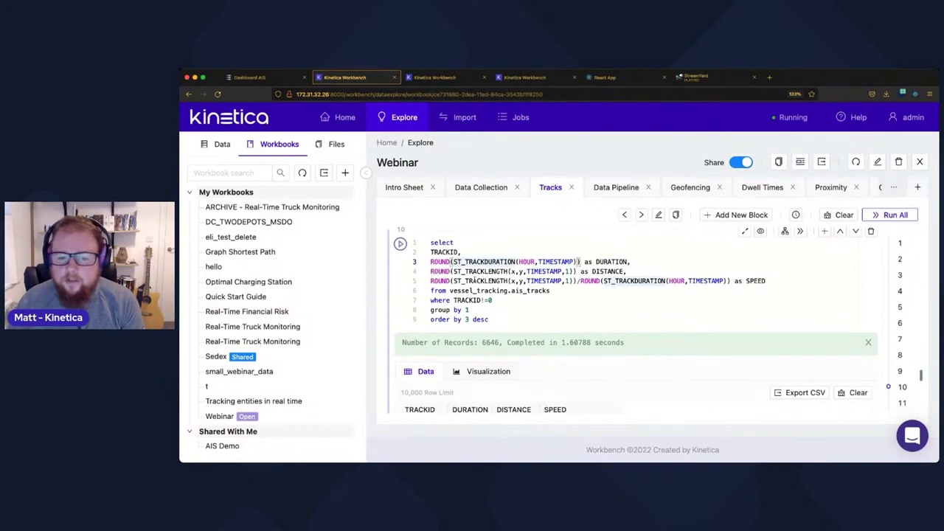
drag(432, 270, 580, 272)
click(583, 272)
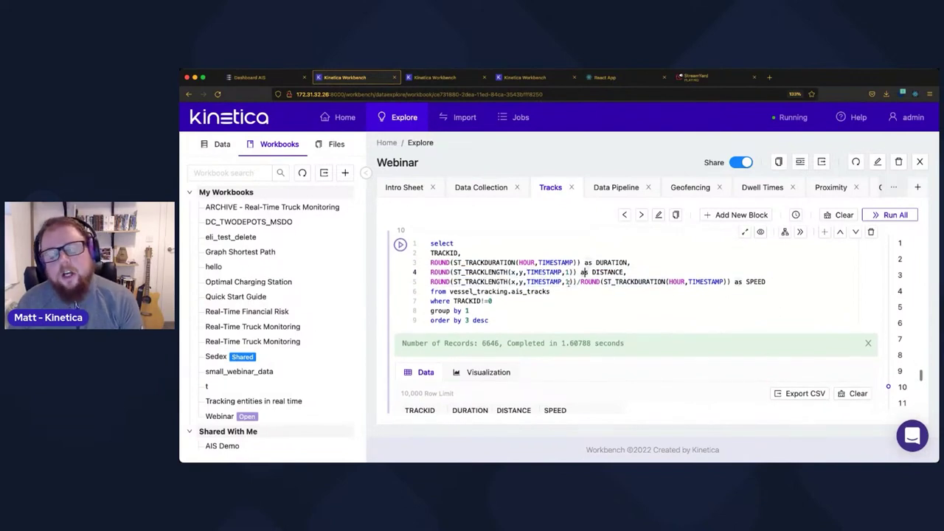
drag(433, 282, 764, 283)
click(702, 287)
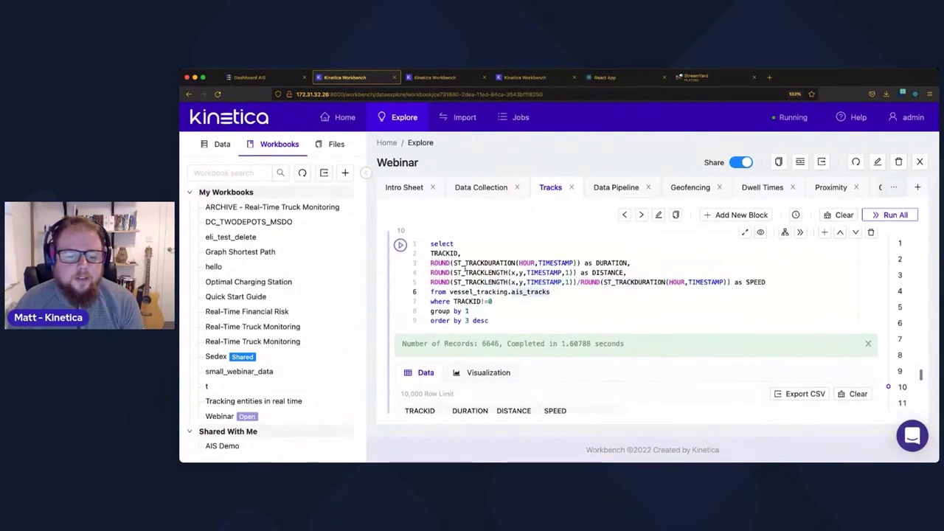
scroll(486, 275, down, 2)
scroll(486, 275, down, 4)
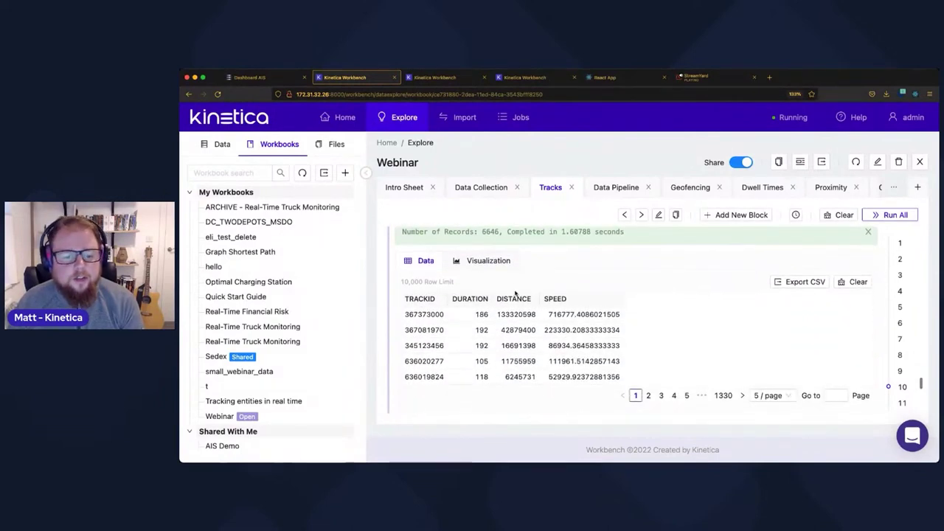
- Box-zoom the vessel tracks map near Ciudad Victoria, close in on the coastal lanes, then go to Data Pipeline
scroll(514, 293, down, 4)
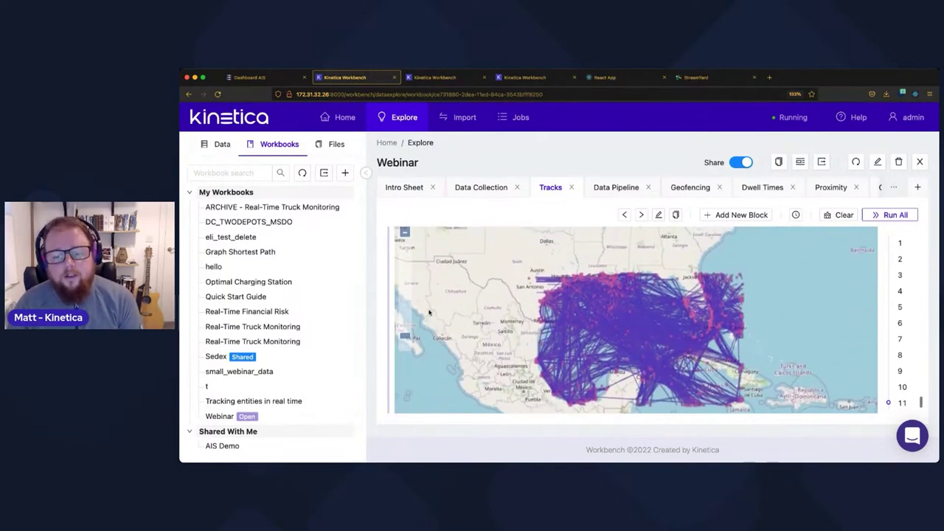
scroll(430, 313, down, 1)
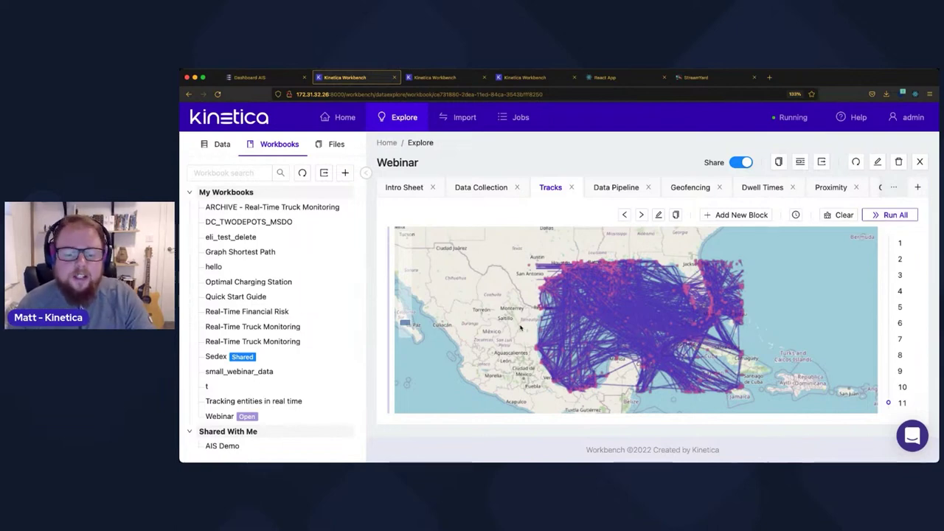
drag(519, 326, 581, 378)
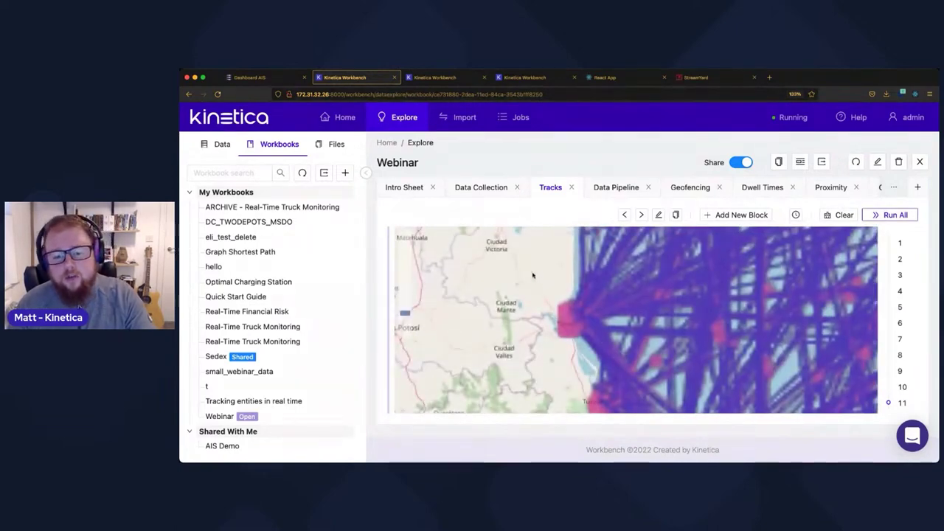
scroll(637, 346, up, 3)
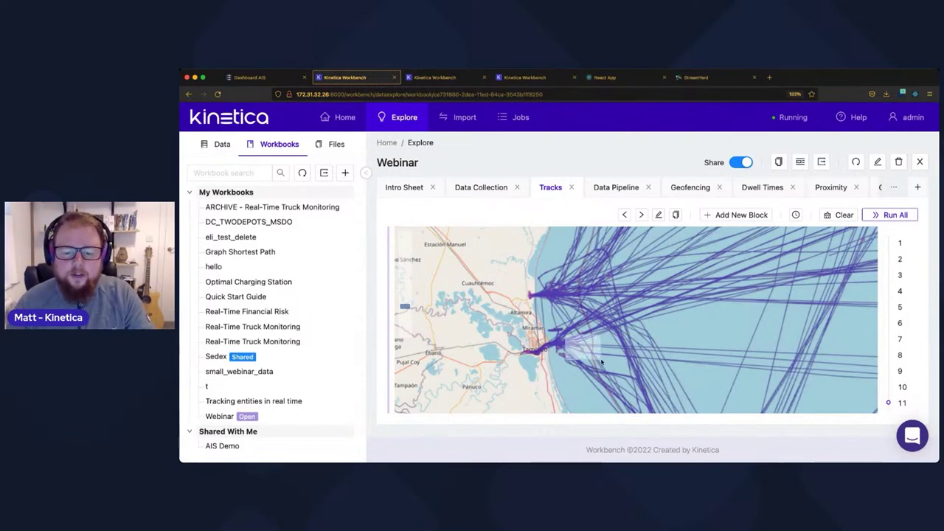
drag(601, 362, 602, 363)
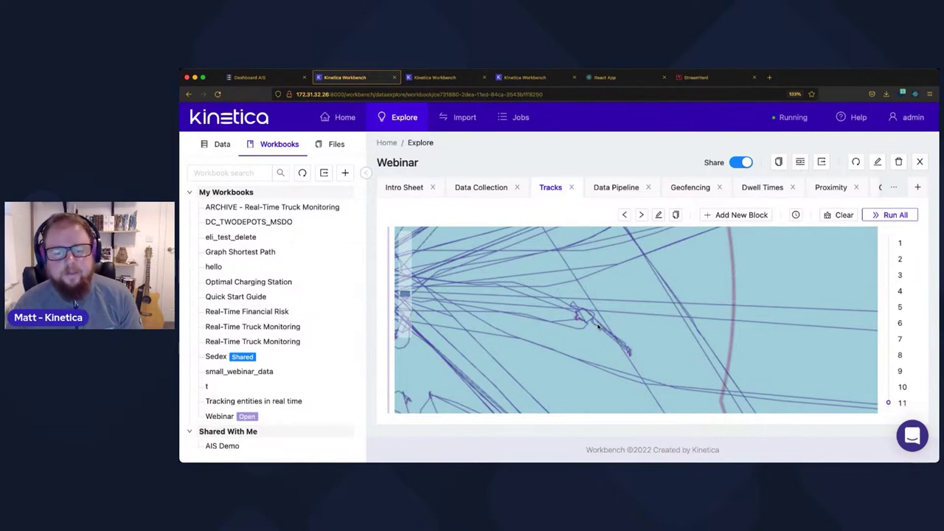
click(603, 189)
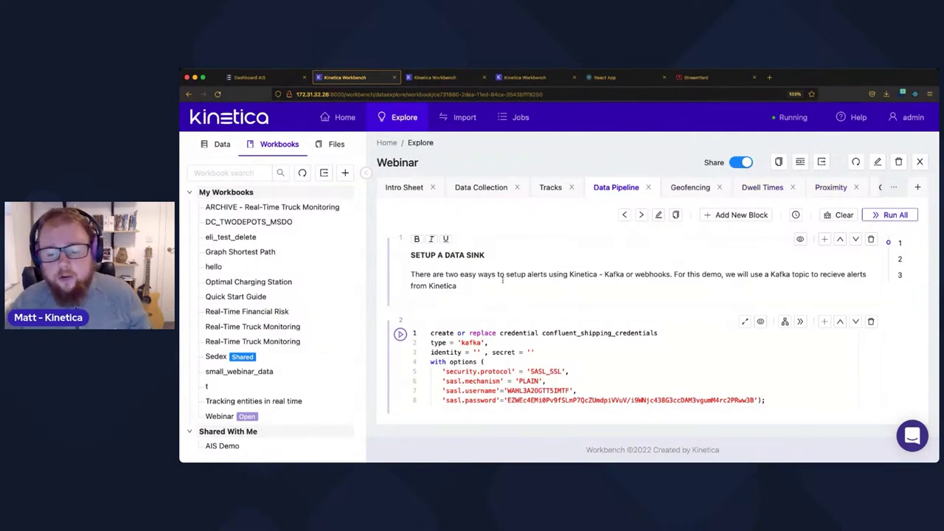
- Run the Kafka credential creation block, affecting one record
key(shift+Return)
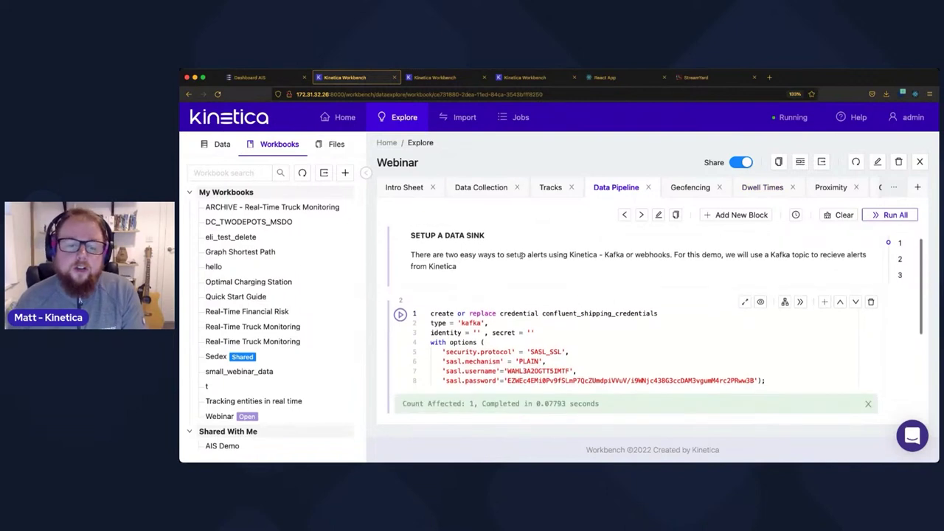
scroll(519, 255, down, 1)
scroll(499, 251, up, 1)
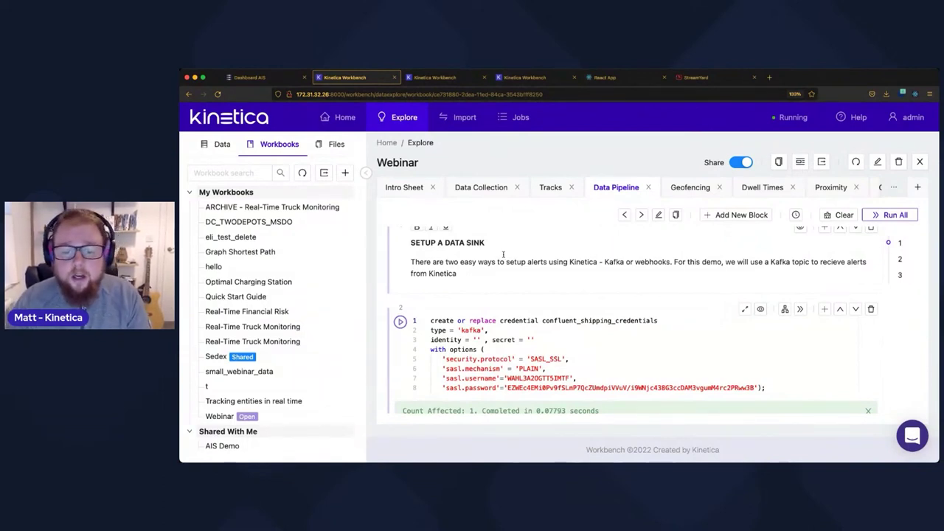
scroll(503, 255, down, 1)
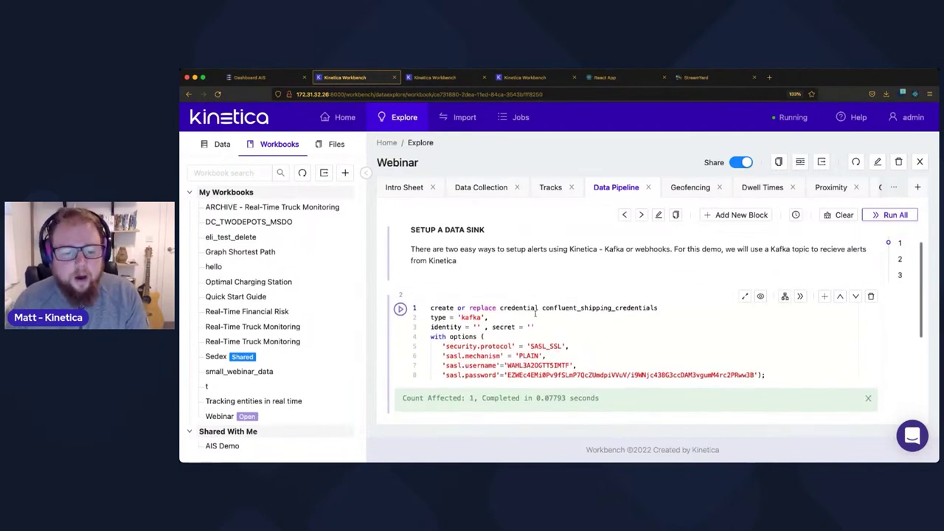
click(400, 308)
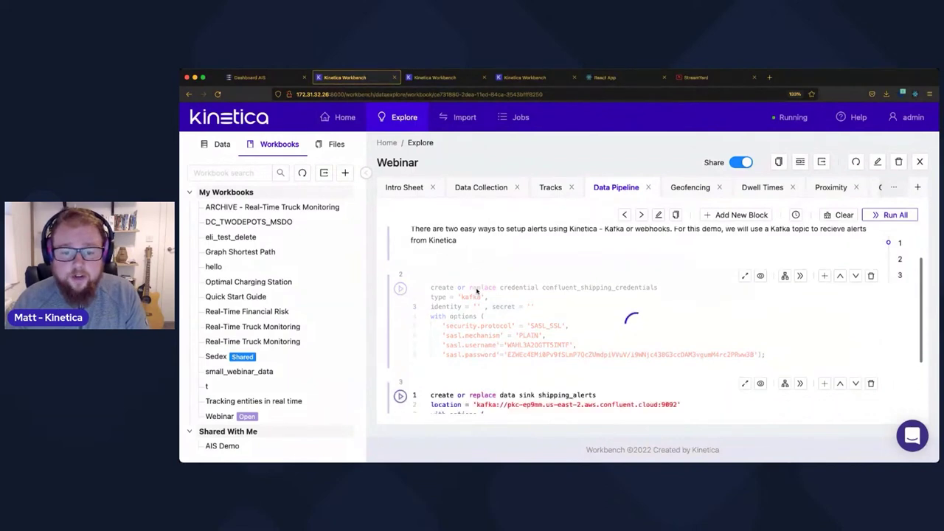
- Create the shipping_alerts data sink publishing to the shipping_alerts Kafka topic
scroll(477, 291, down, 3)
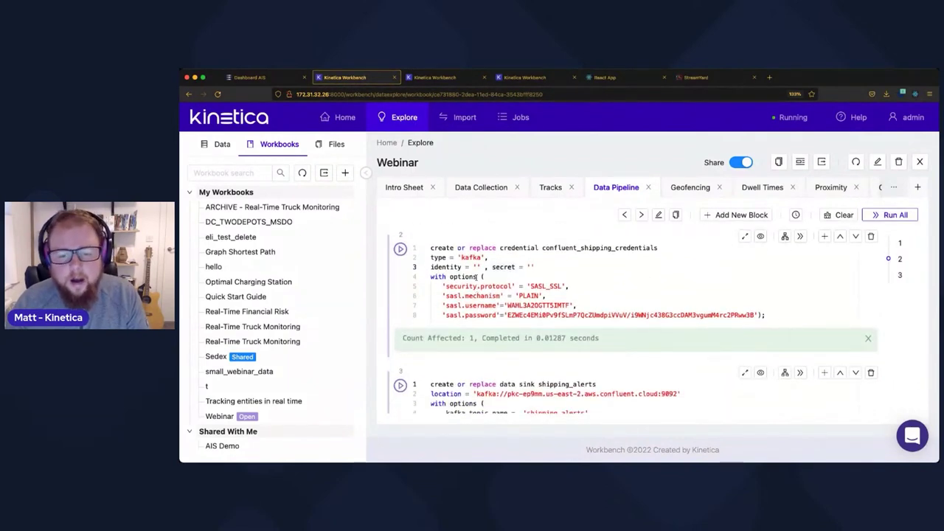
scroll(477, 277, down, 3)
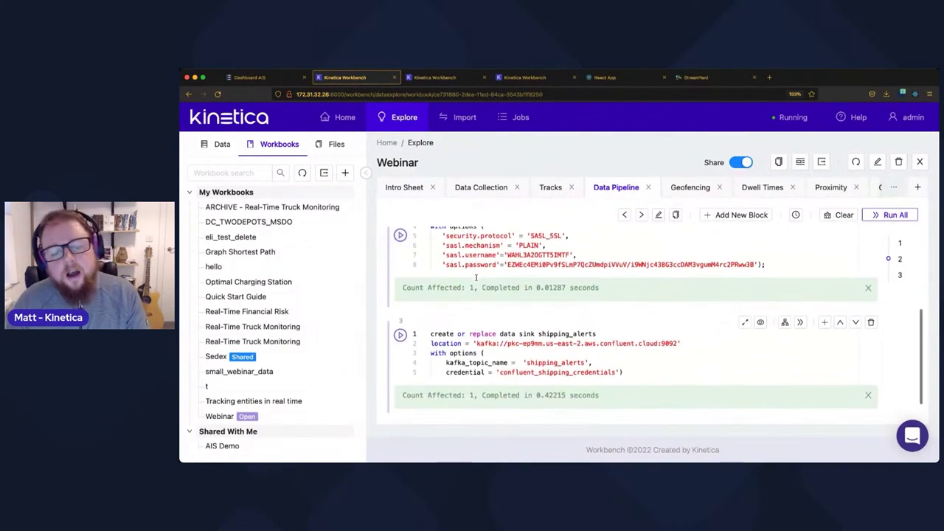
scroll(476, 278, down, 1)
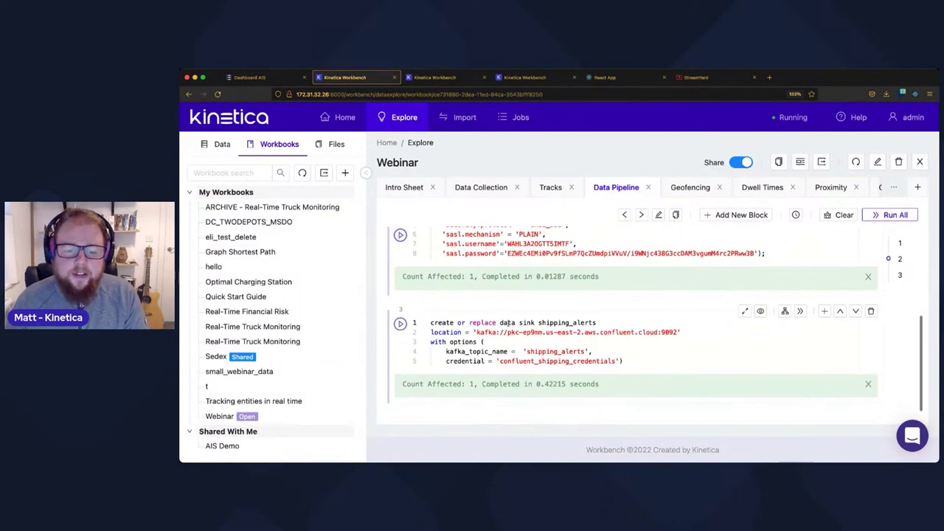
drag(499, 322, 535, 323)
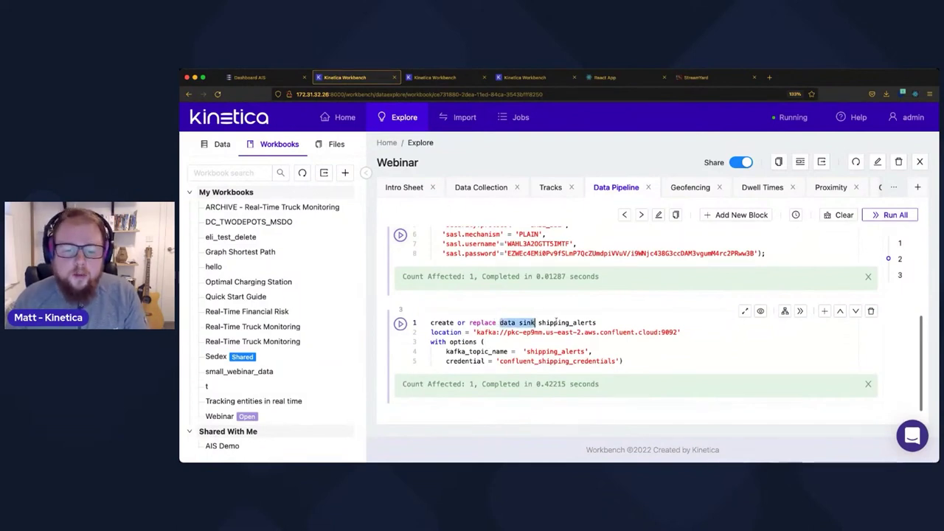
double_click(556, 322)
drag(448, 353, 593, 353)
click(539, 333)
click(400, 324)
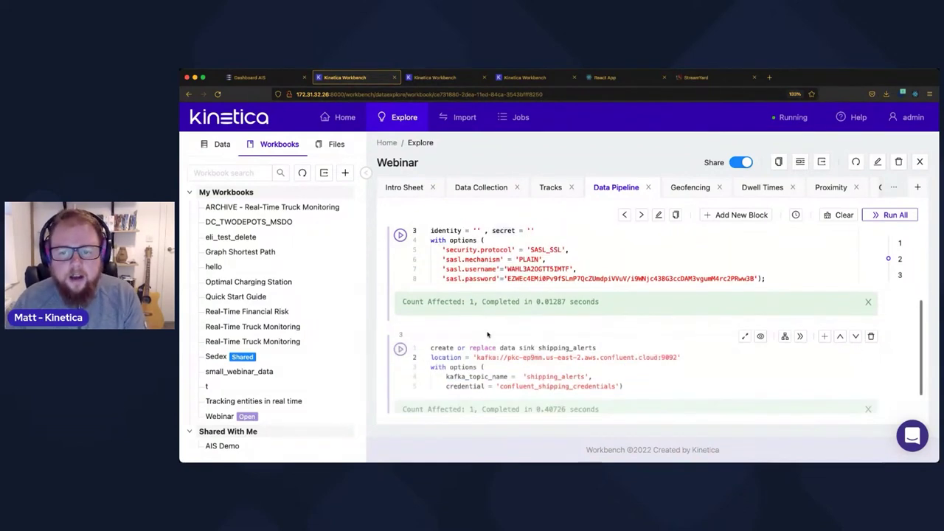
scroll(489, 333, down, 1)
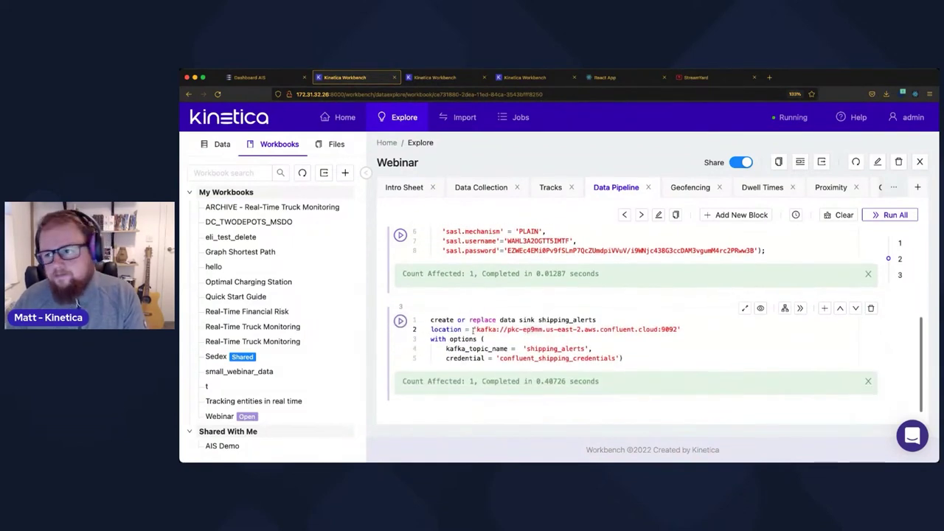
- Open the Geofencing sheet and scroll to the triangle geofence query
click(679, 195)
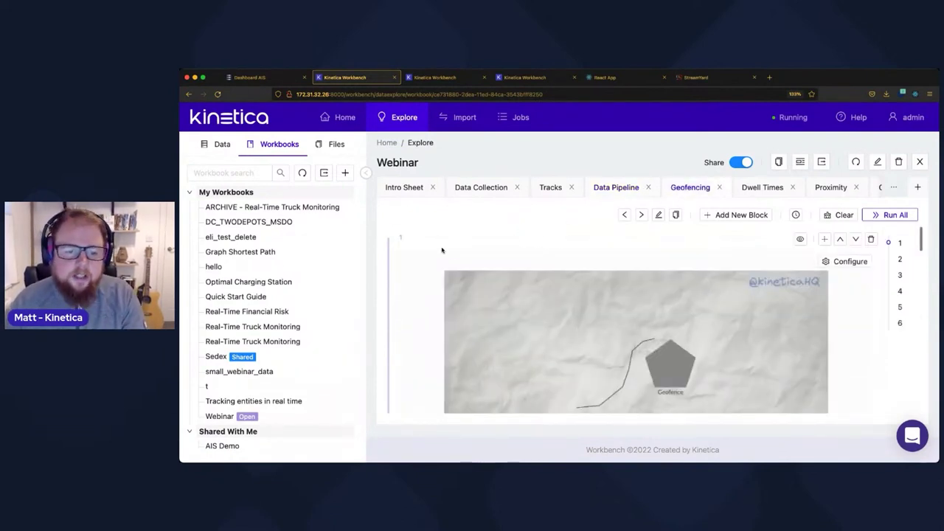
scroll(422, 244, down, 1)
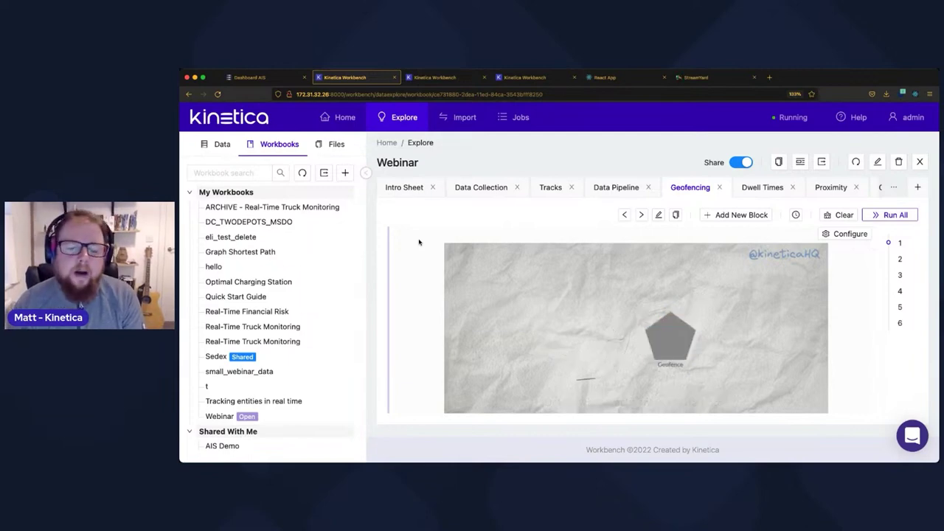
scroll(422, 239, down, 2)
scroll(422, 239, down, 5)
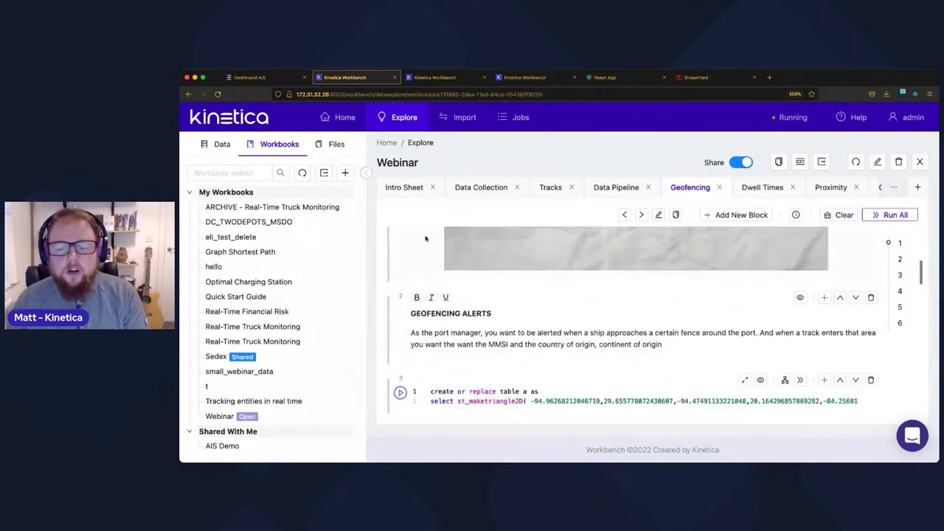
scroll(480, 325, down, 1)
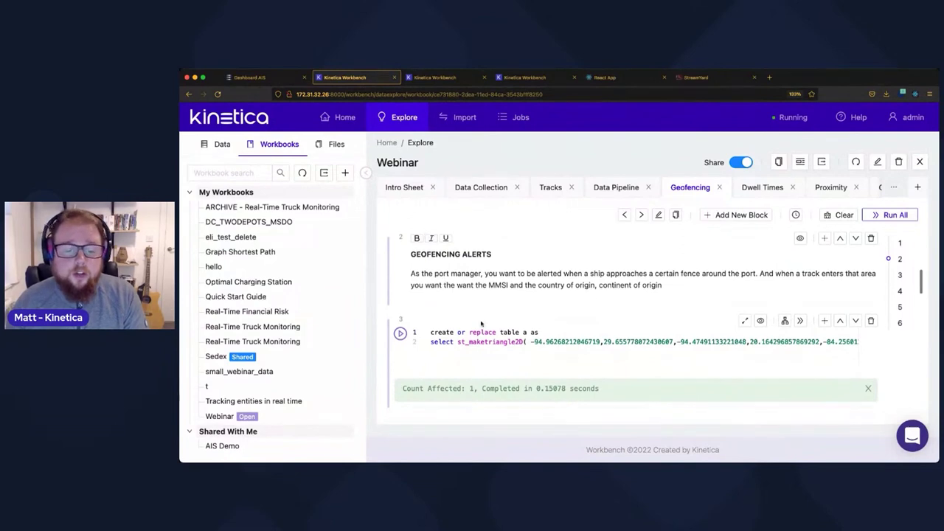
- Create table a with the triangular MonitorZone and view it as a pink triangle over the Gulf of Mexico
double_click(480, 342)
scroll(480, 346, right, 3)
click(400, 333)
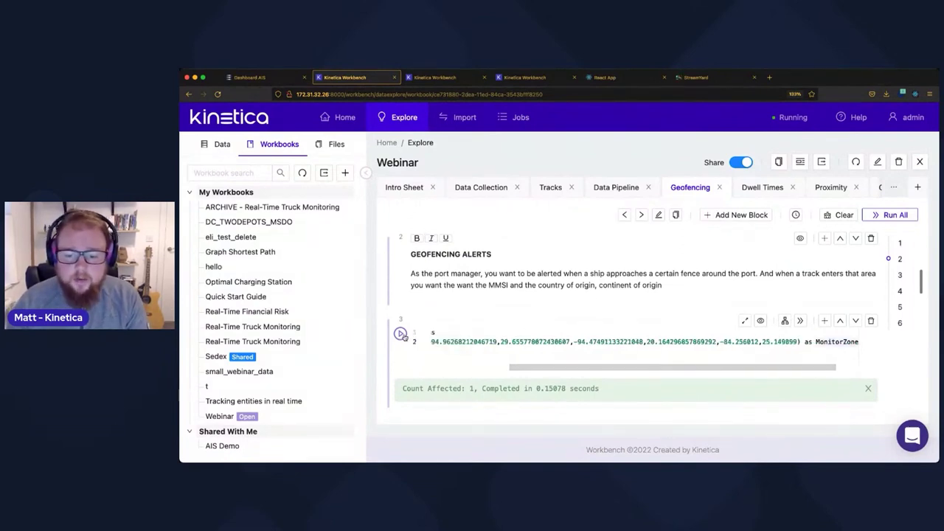
scroll(448, 287, down, 7)
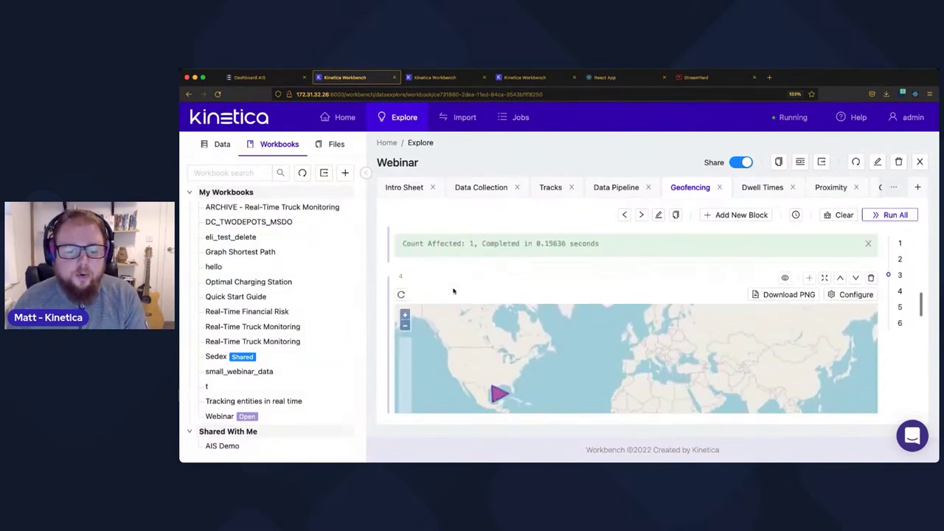
scroll(522, 319, up, 3)
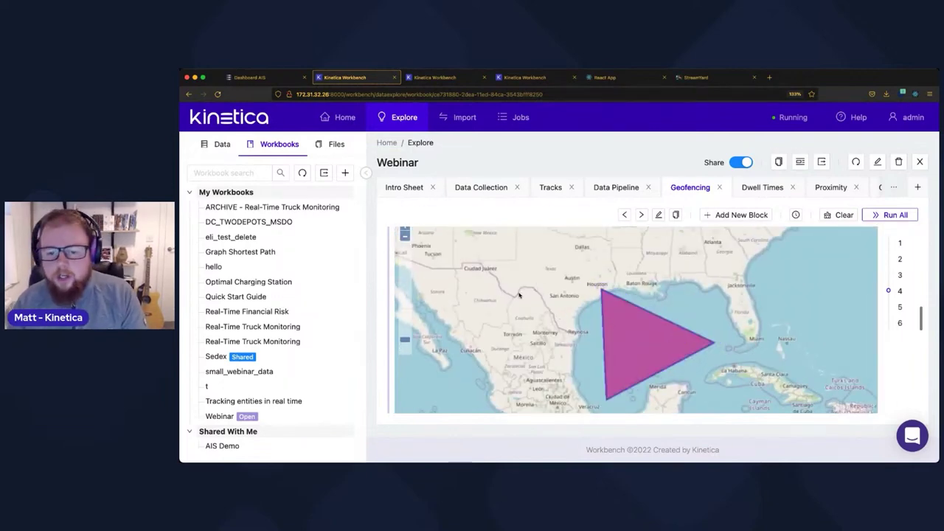
scroll(398, 273, down, 3)
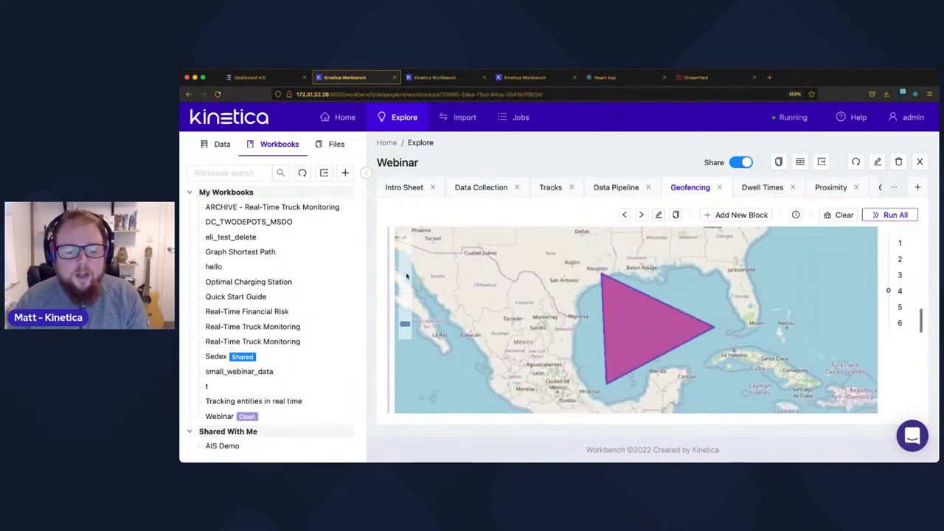
scroll(409, 276, down, 1)
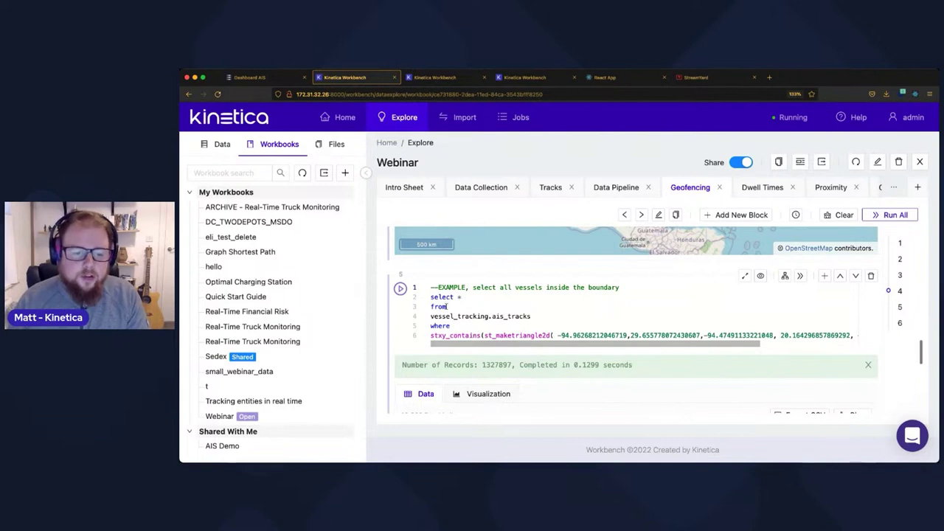
scroll(447, 306, down, 4)
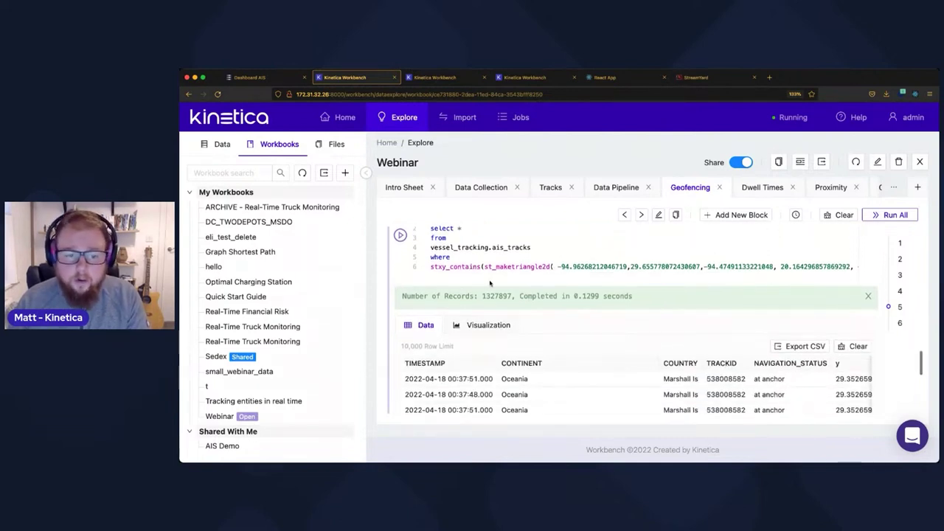
double_click(458, 267)
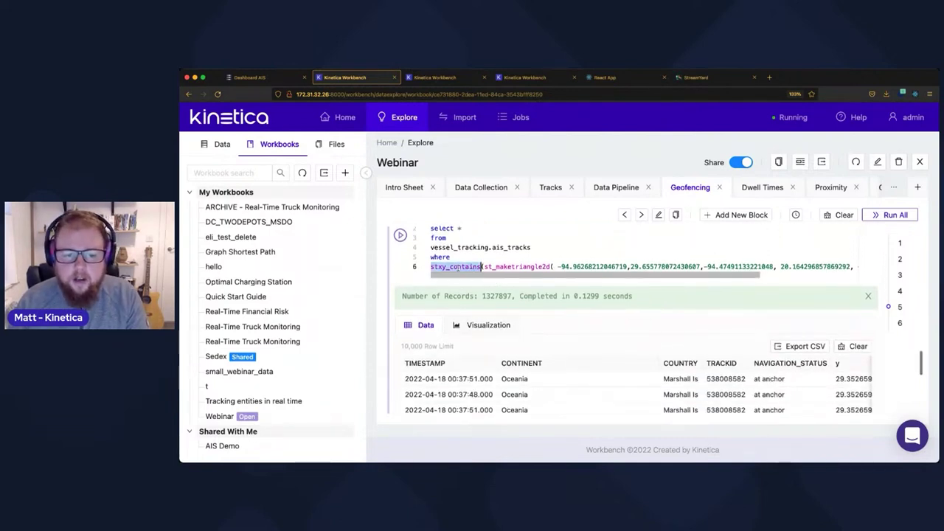
triple_click(481, 267)
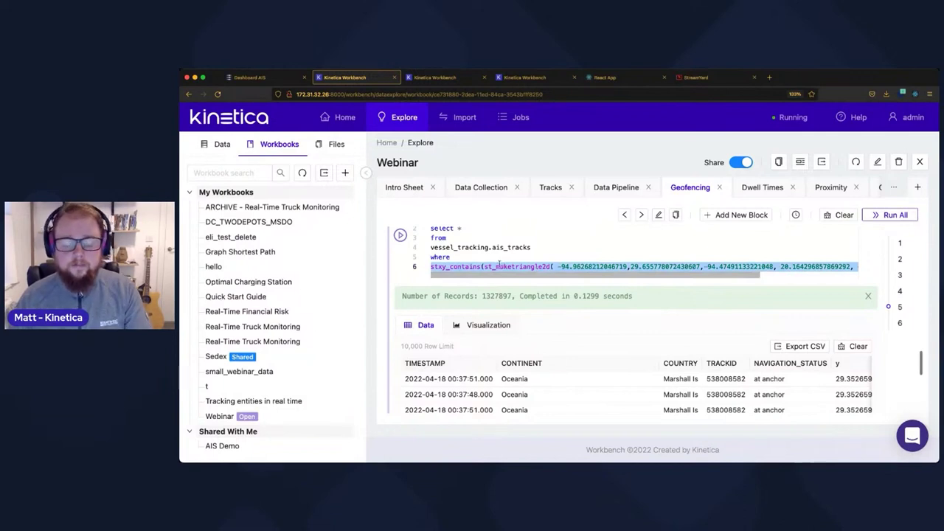
double_click(465, 266)
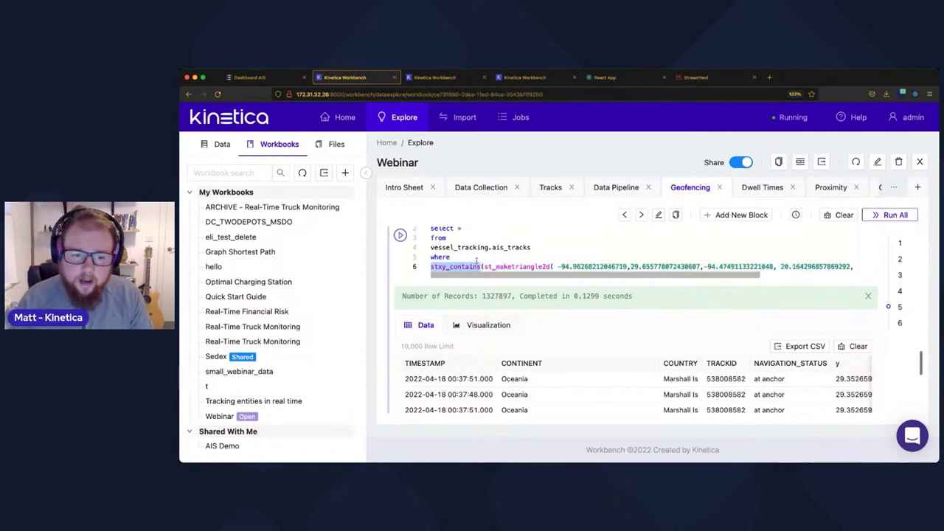
scroll(477, 260, down, 5)
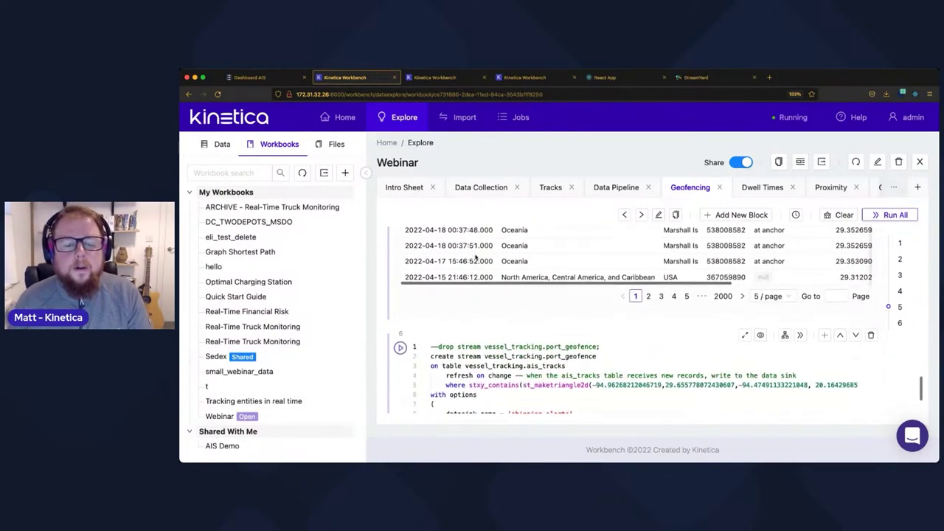
- Review the create stream statement's source table ais_tracks, REFRESH ON CHANGE clause and containment condition
scroll(479, 270, down, 2)
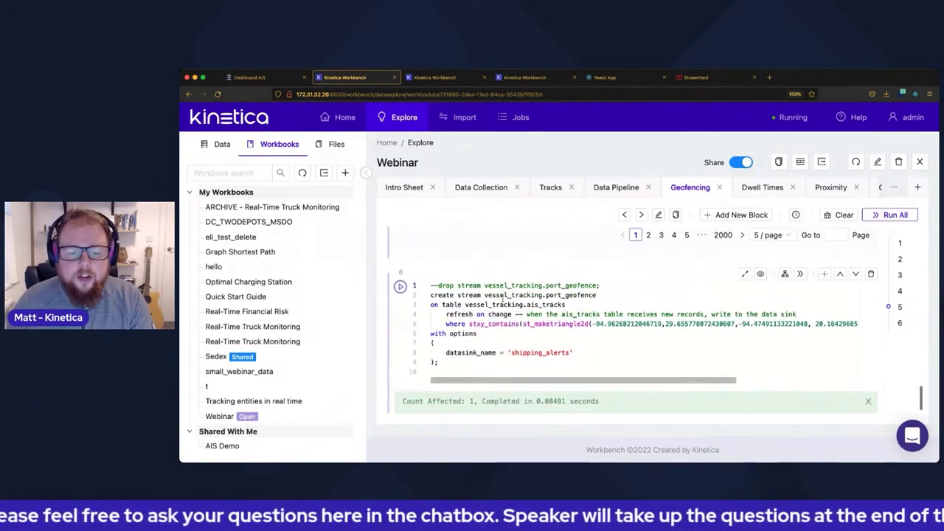
double_click(469, 292)
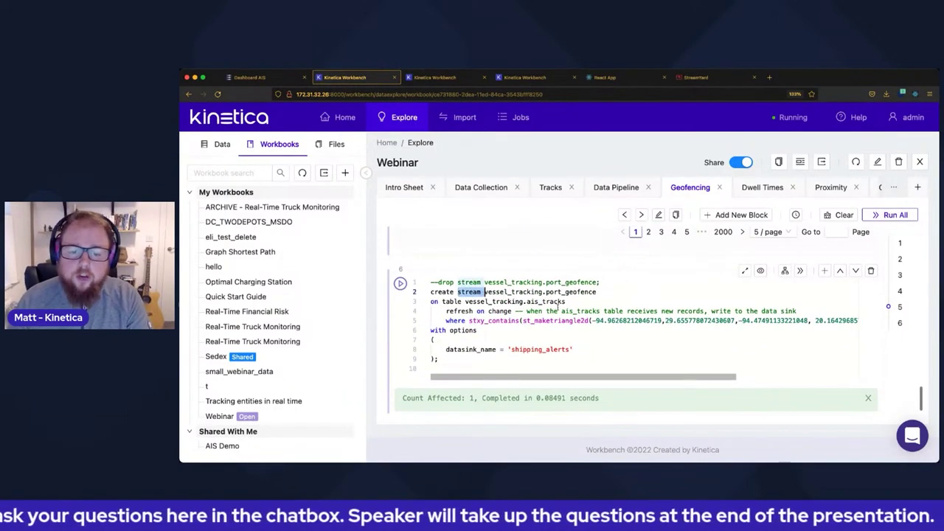
click(558, 307)
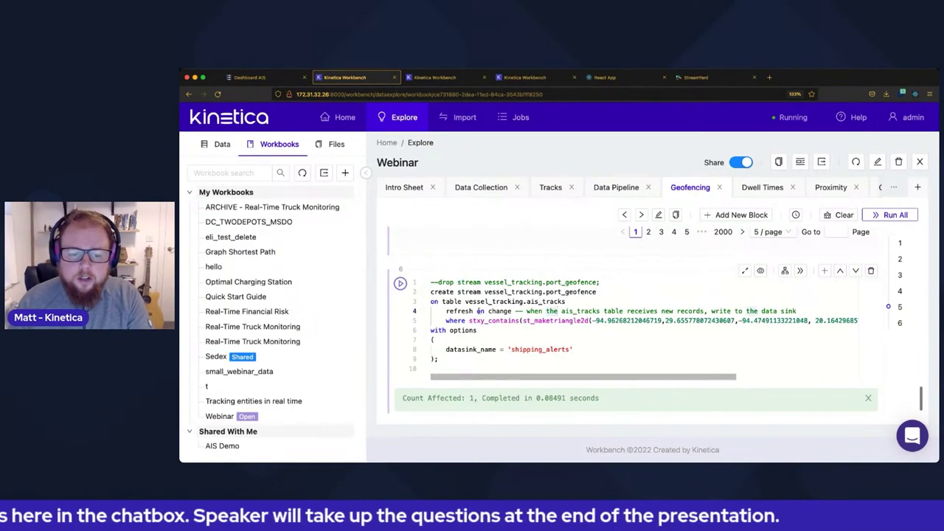
drag(445, 310, 511, 310)
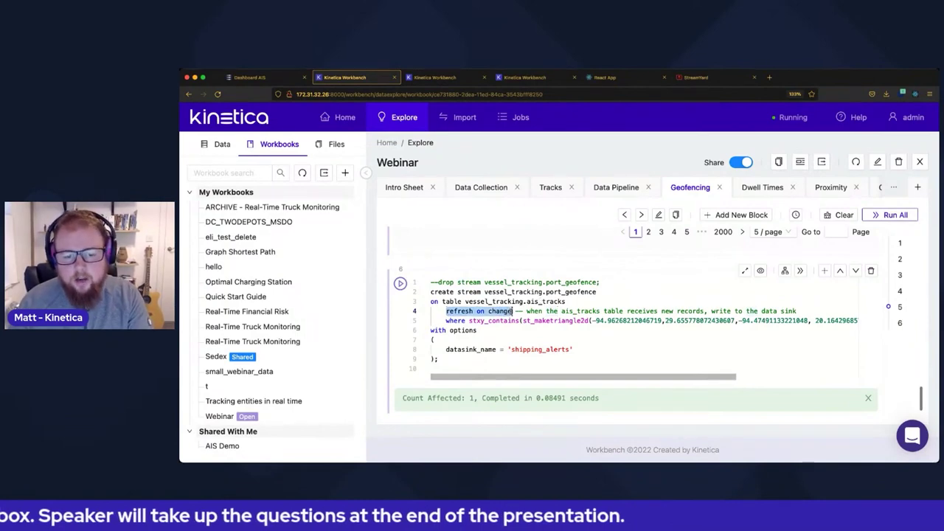
click(502, 313)
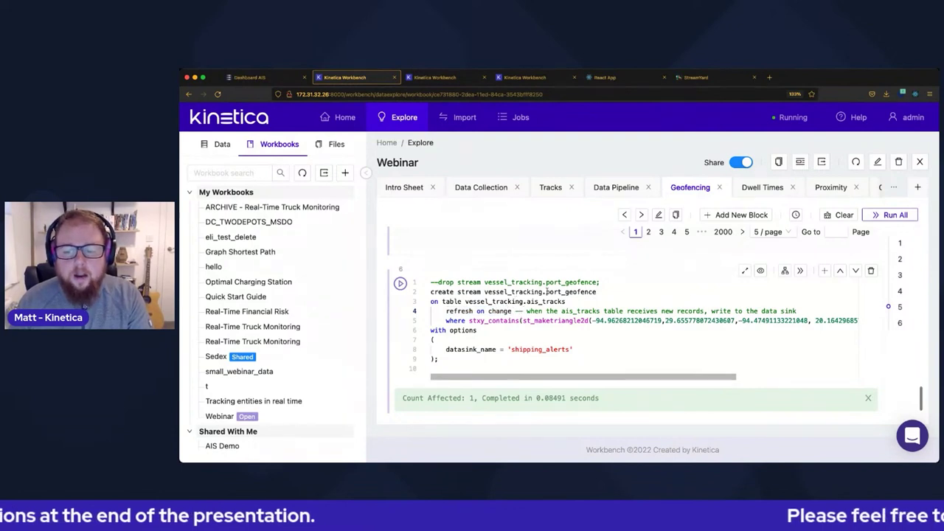
click(539, 301)
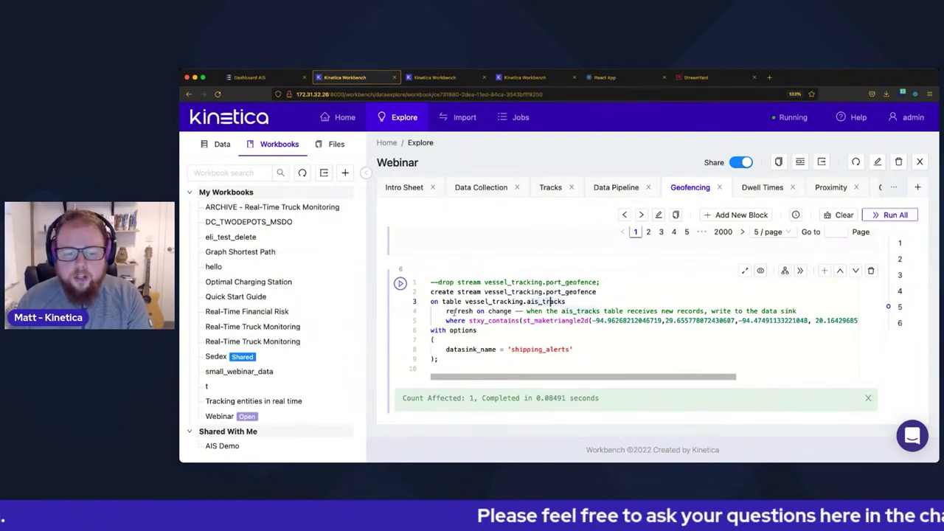
drag(451, 313, 491, 323)
click(491, 322)
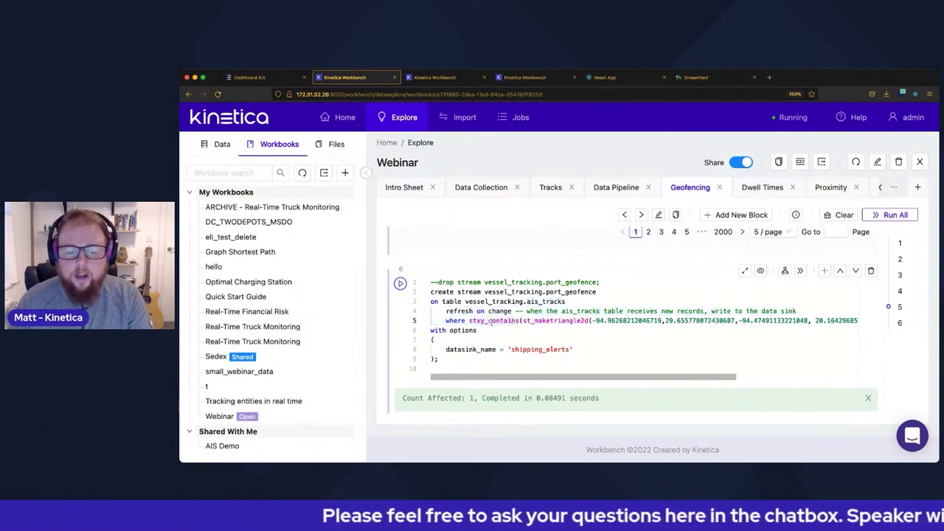
- Re-run the port_geofence stream into the shipping_alerts sink, affecting 1 record in 0.40624 seconds
scroll(499, 316, right, 5)
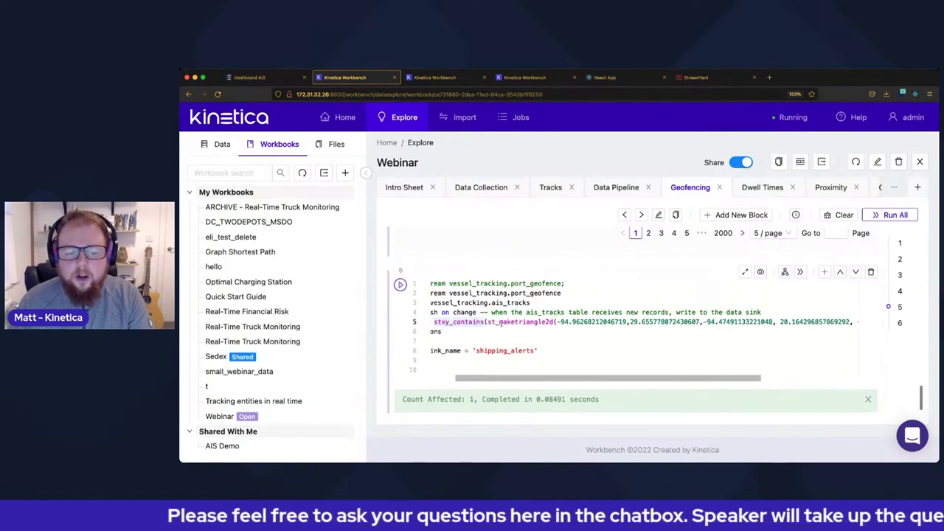
scroll(507, 323, right, 5)
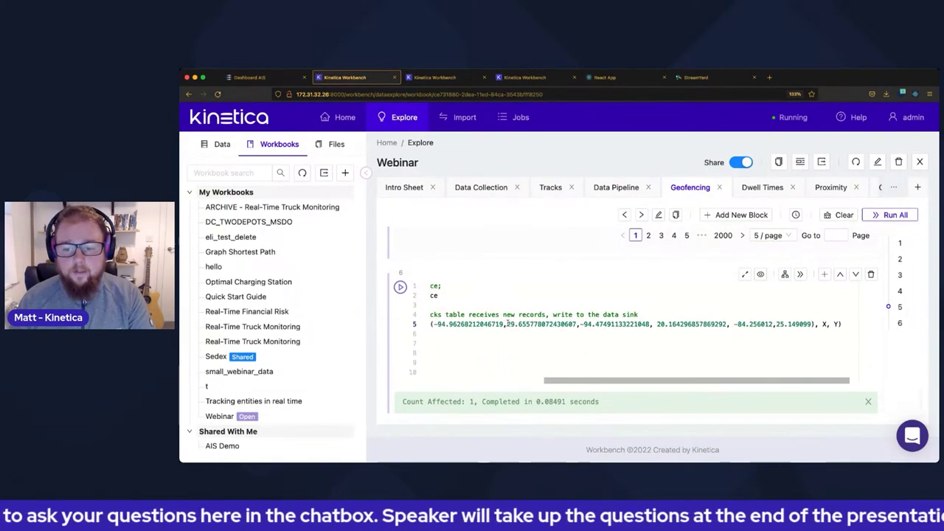
scroll(506, 324, left, 10)
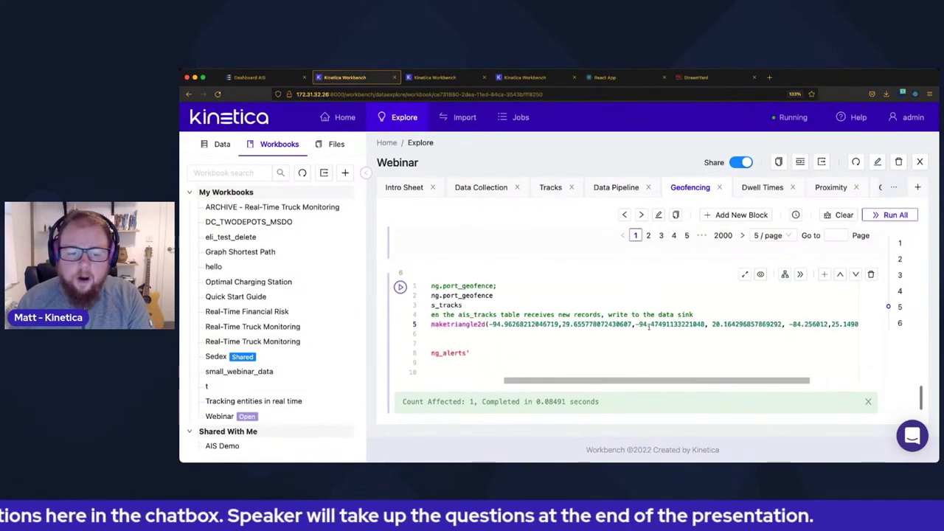
click(542, 353)
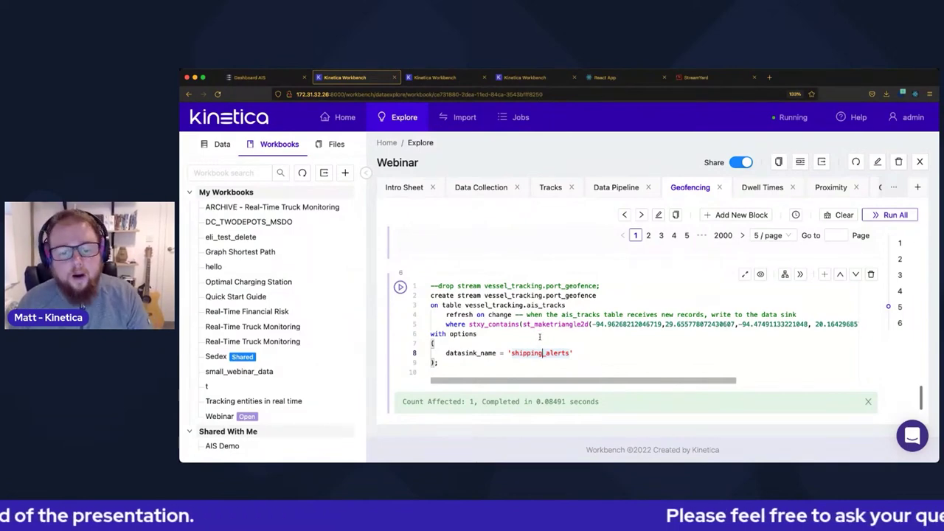
key(ctrl+Return)
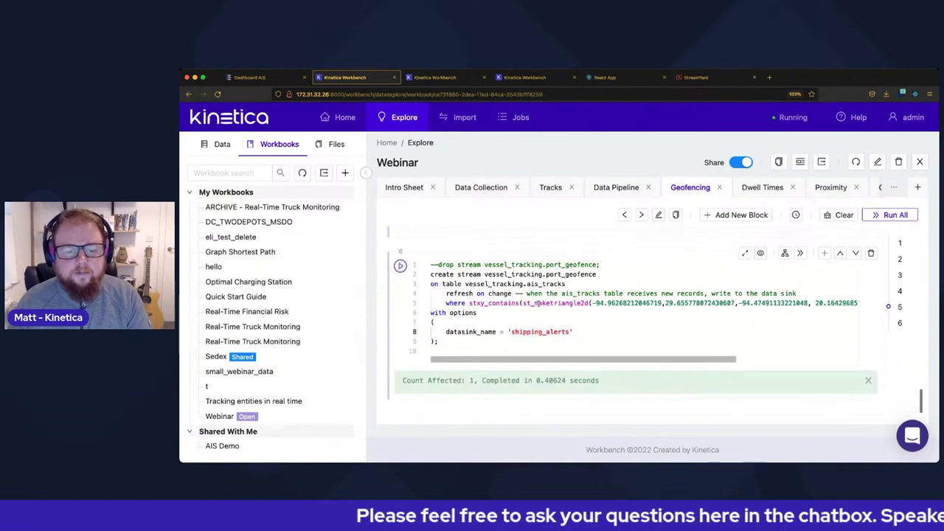
- Open the Dwell Times sheet and scroll to the 'ALERT BASED ON DWELL AND/OR LOITERING' section
click(753, 188)
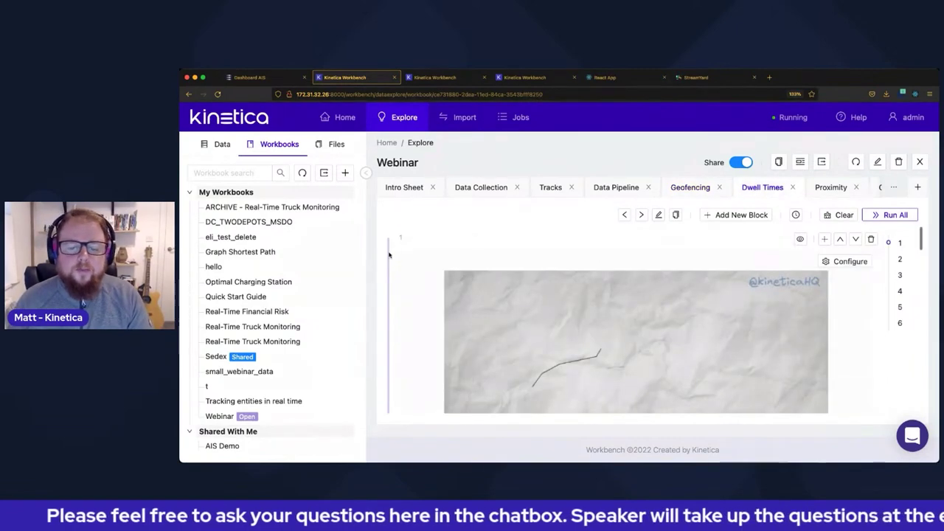
scroll(405, 259, down, 1)
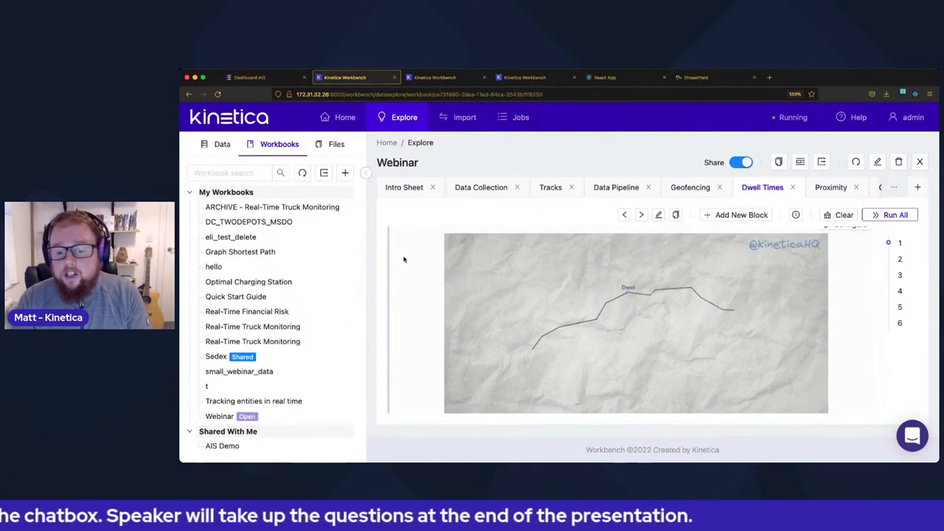
scroll(427, 268, down, 5)
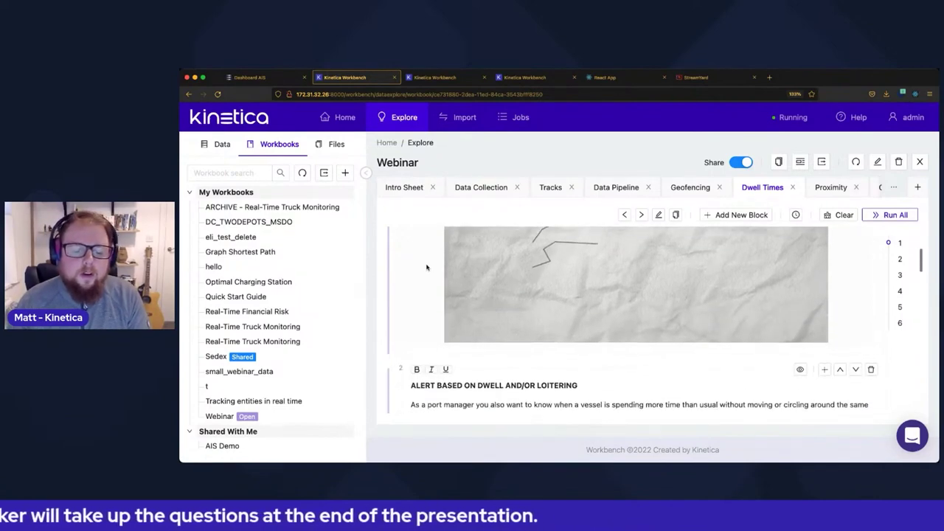
scroll(426, 268, down, 2)
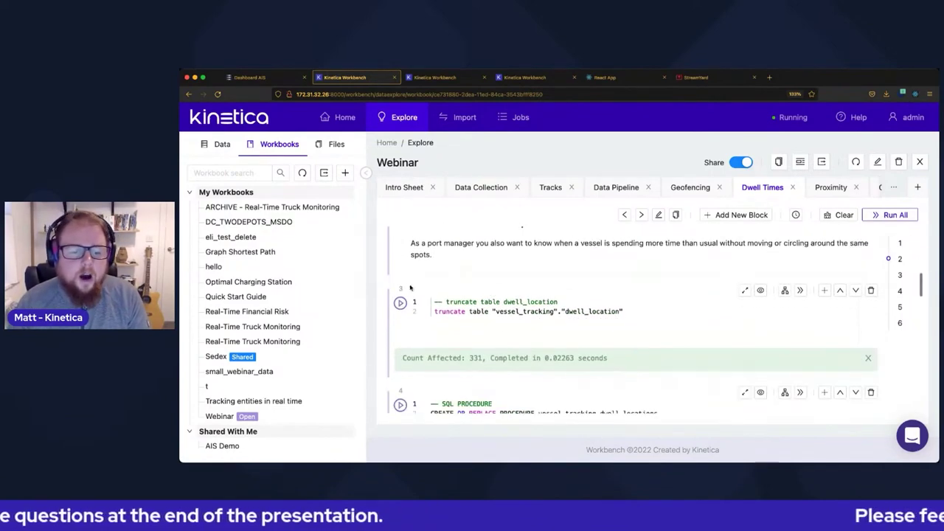
- Re-run the truncate dwell_location block, affecting 331 records
click(400, 298)
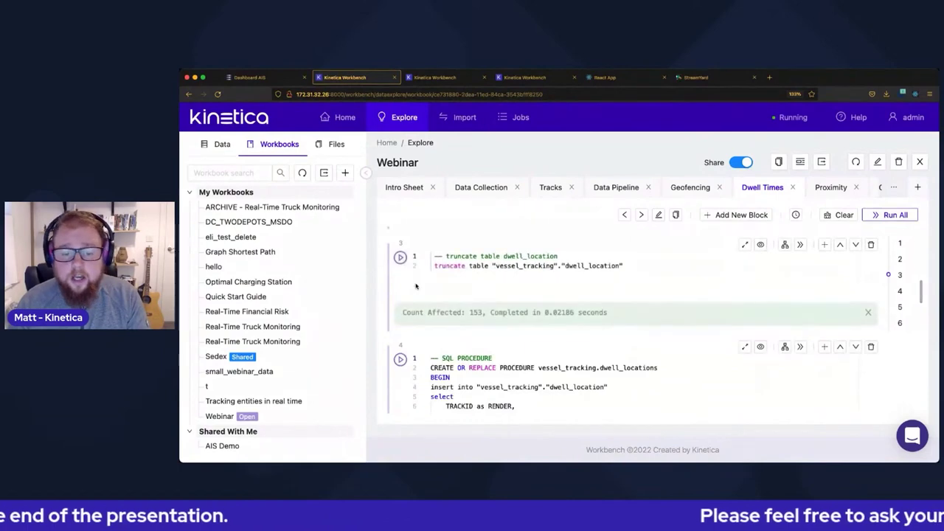
scroll(424, 285, down, 2)
scroll(426, 285, down, 3)
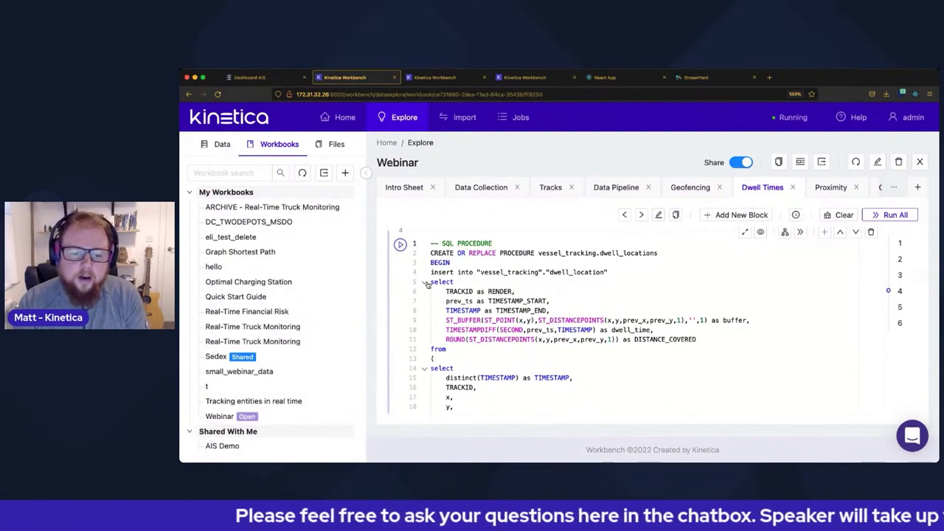
scroll(456, 282, down, 1)
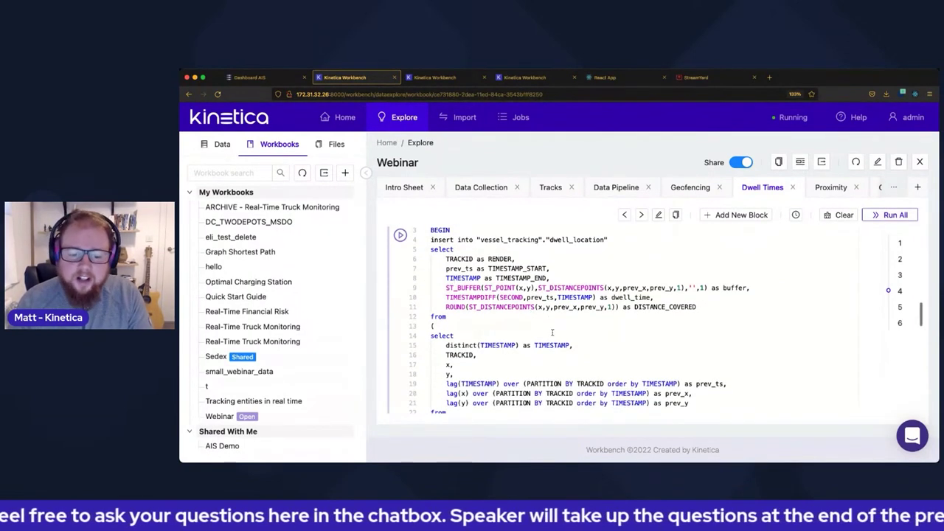
- Walk through the lag, dwell_time and ST_DISTANCEPOINTS lines down to the every-5-seconds schedule
drag(694, 402, 435, 383)
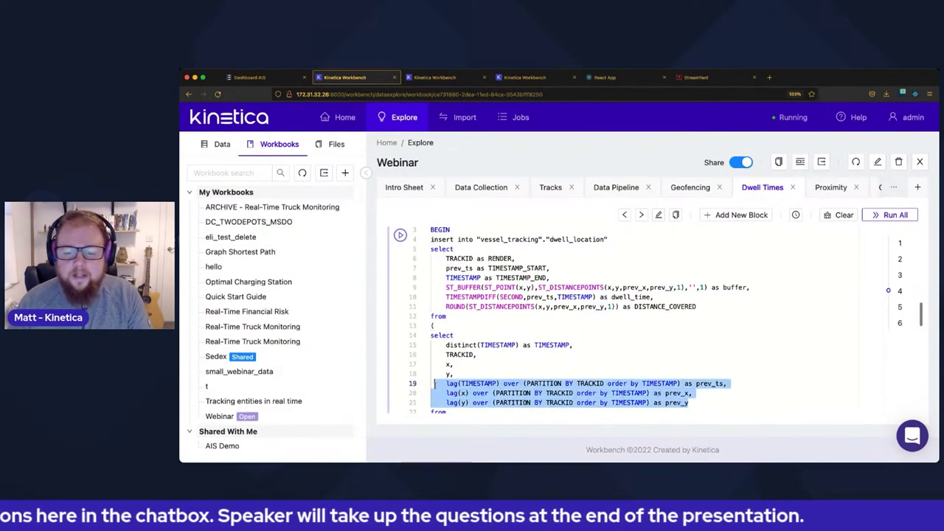
click(472, 393)
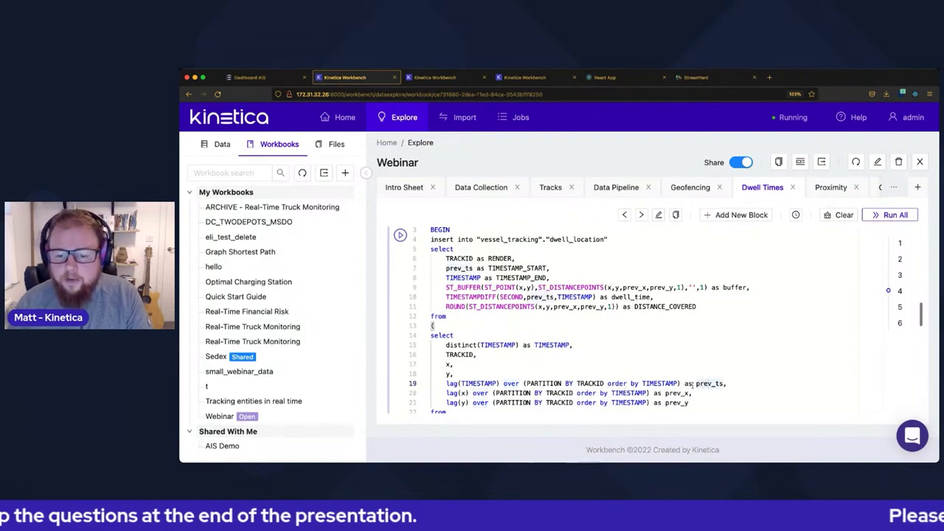
click(693, 384)
drag(653, 297, 557, 297)
drag(442, 298, 566, 297)
click(561, 297)
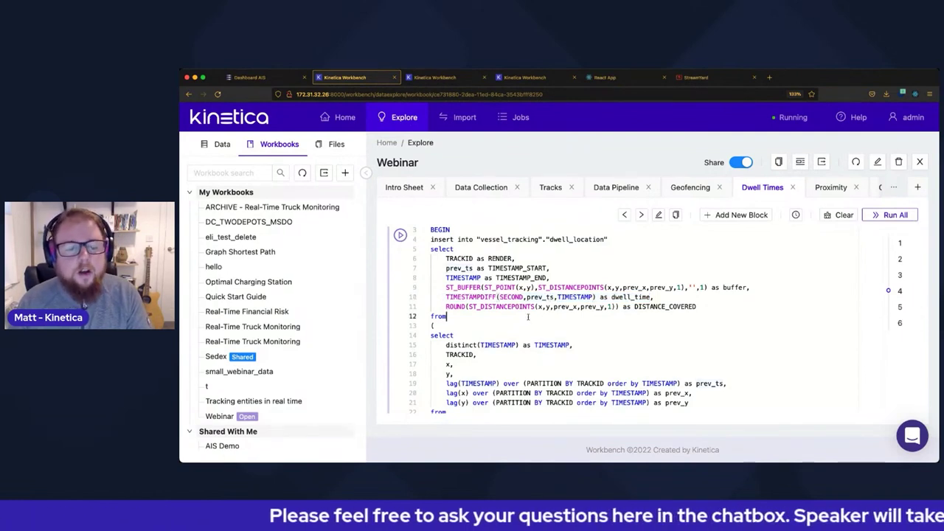
click(447, 312)
drag(468, 307, 538, 307)
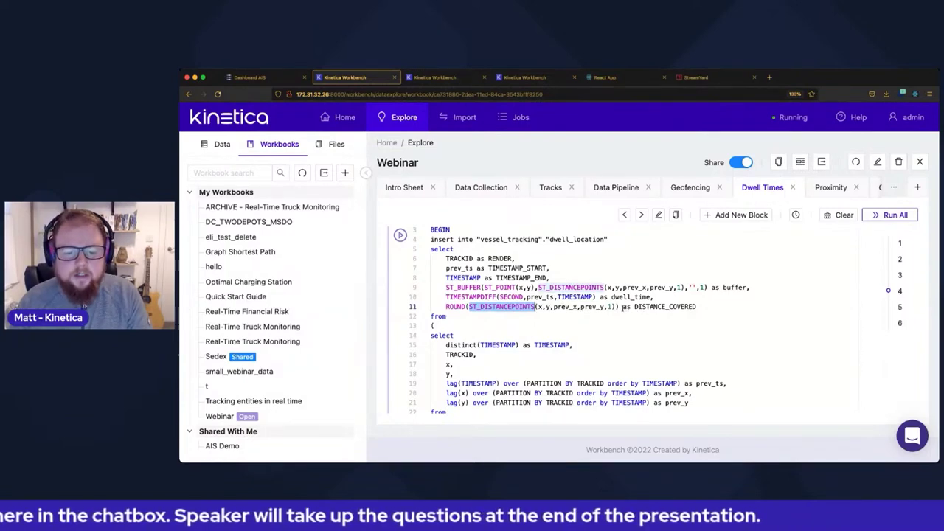
scroll(413, 280, down, 1)
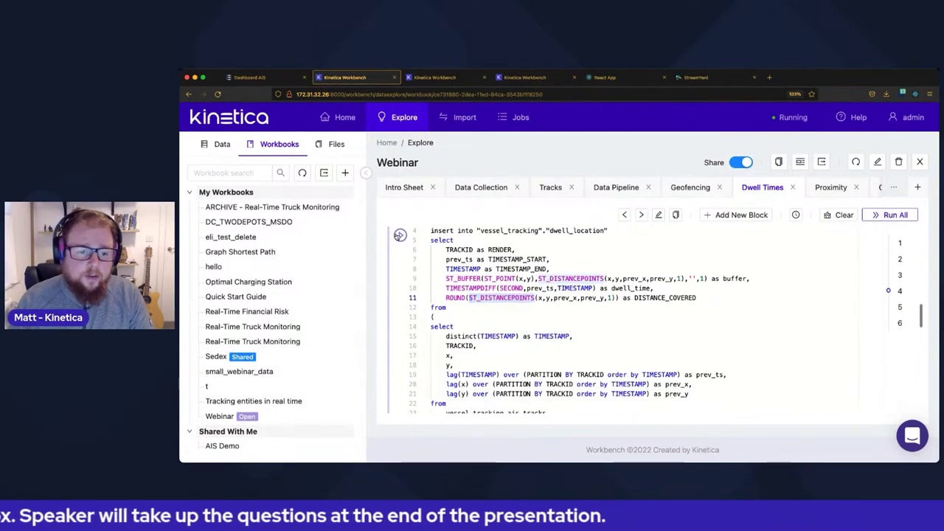
scroll(496, 263, down, 3)
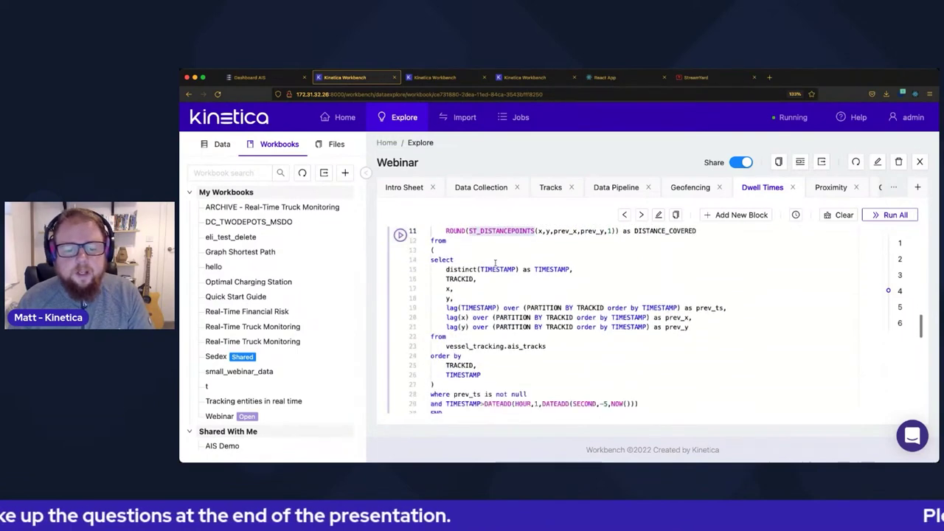
scroll(495, 262, down, 4)
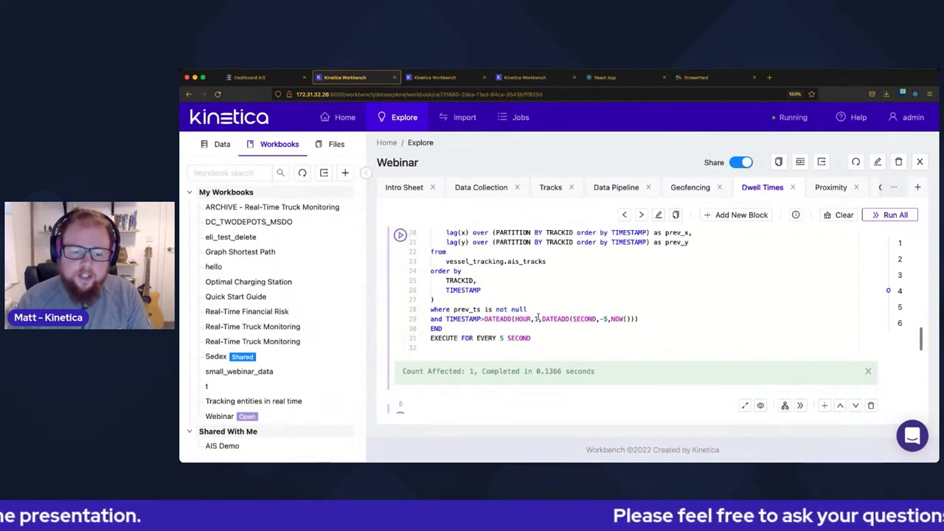
- Run block 5 to recreate the dwell_time stream with Ctrl+Enter
scroll(487, 303, down, 5)
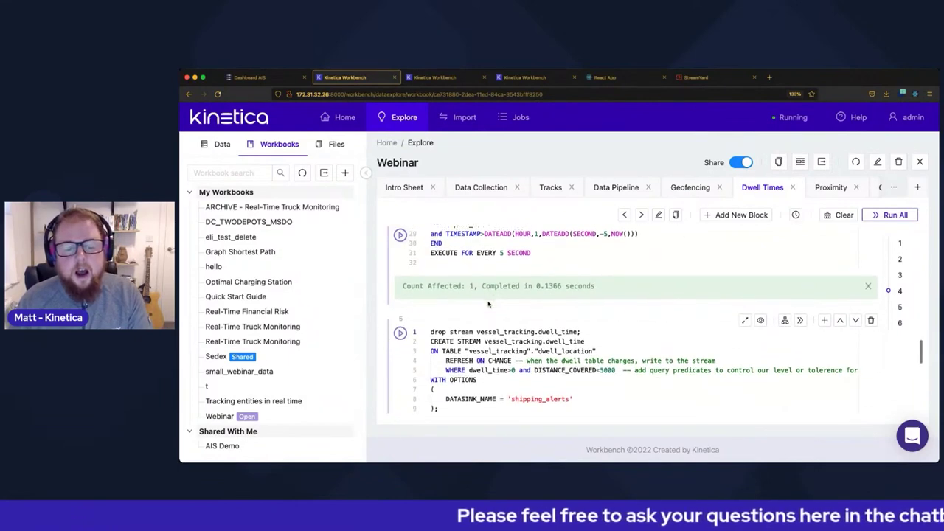
scroll(472, 314, down, 1)
key(ctrl+Return)
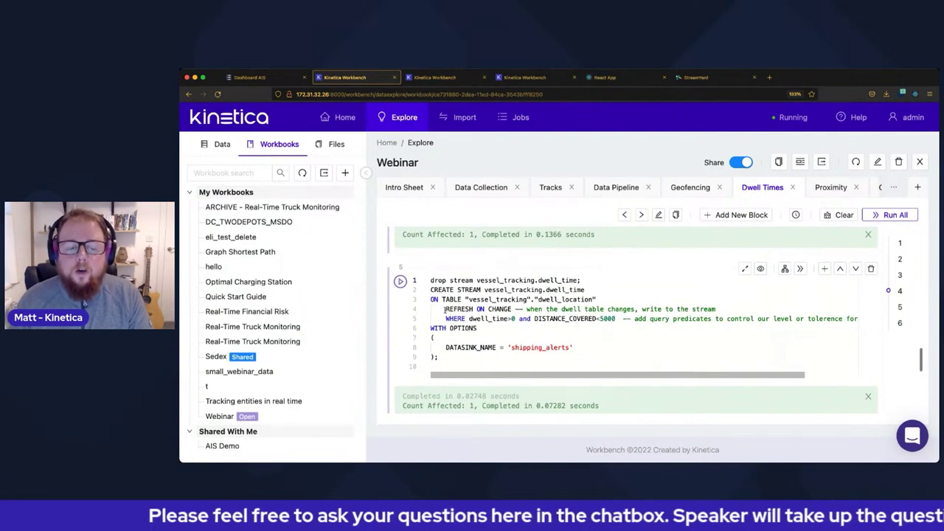
- Review the dwell_time>0 and DISTANCE_COVERED<5000 filters, then rerun the stream, affecting 1 record in 0.05959 seconds
drag(445, 309, 516, 310)
click(496, 299)
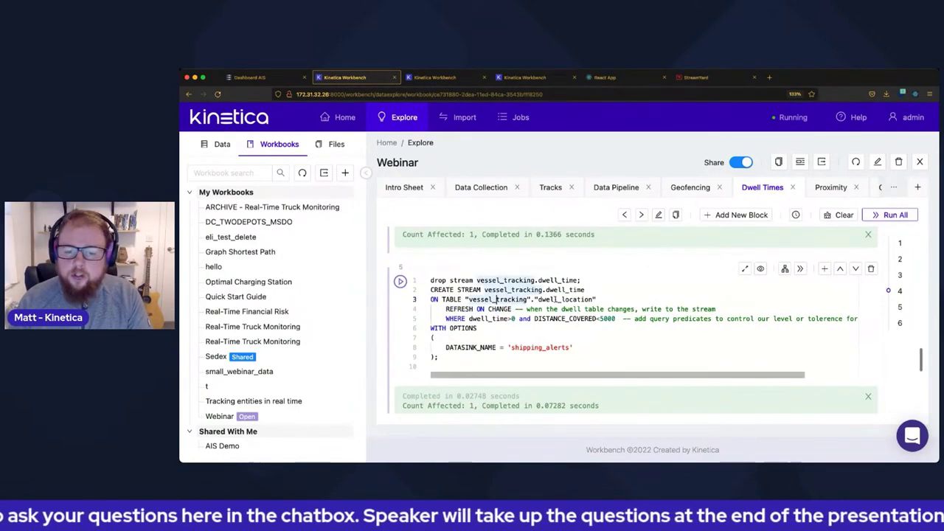
double_click(565, 300)
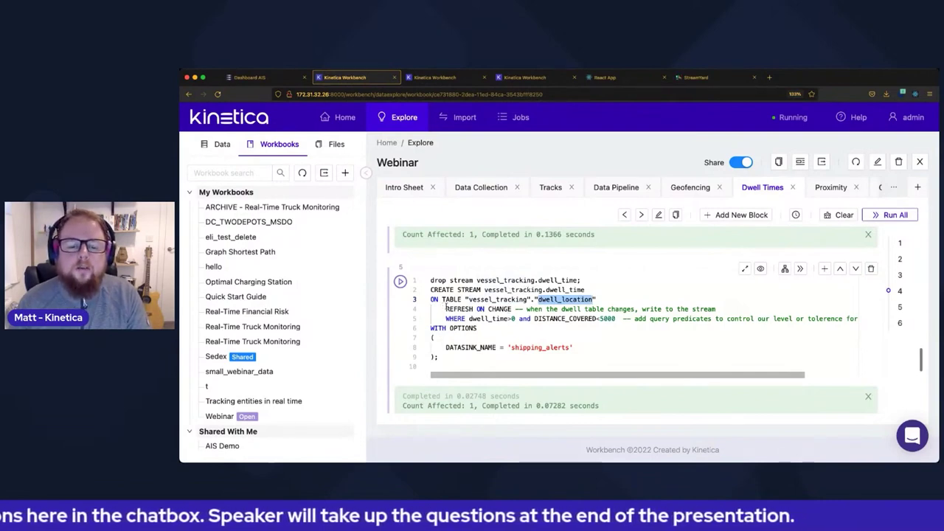
drag(470, 319, 515, 319)
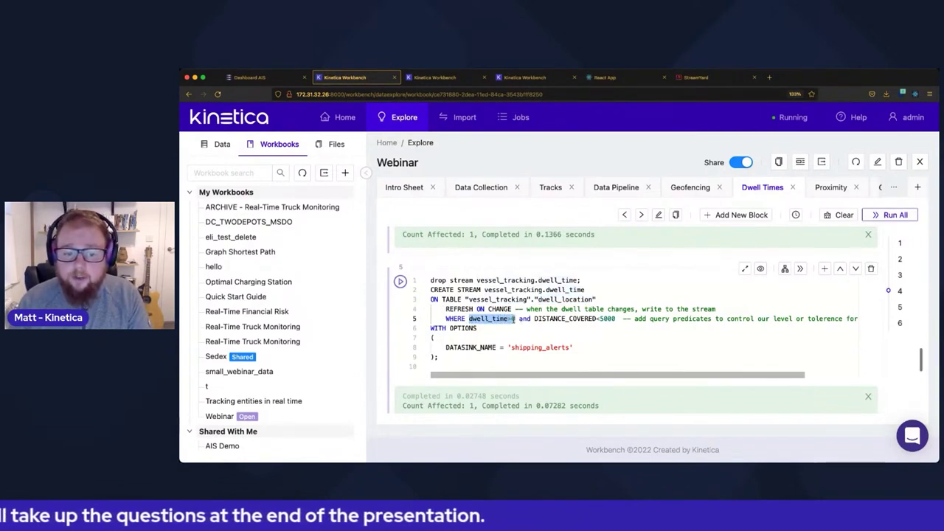
click(516, 320)
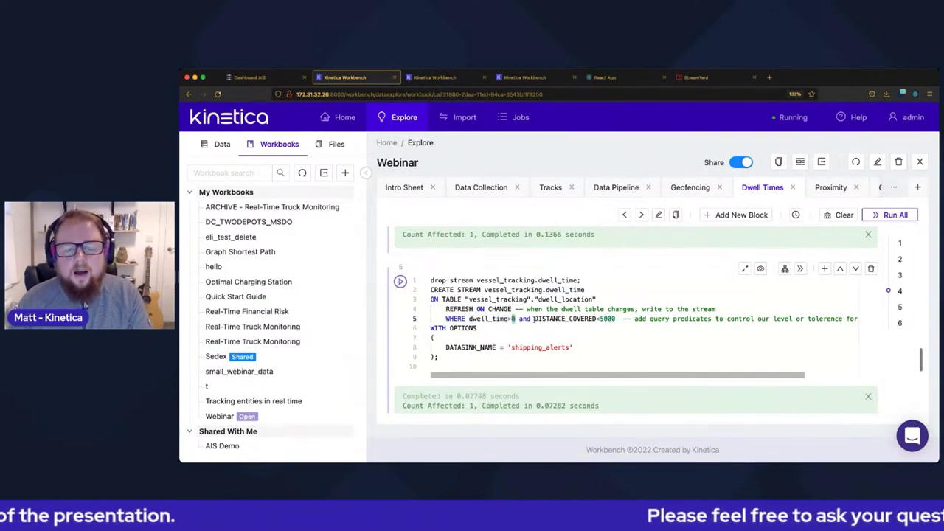
drag(533, 319, 605, 318)
click(583, 319)
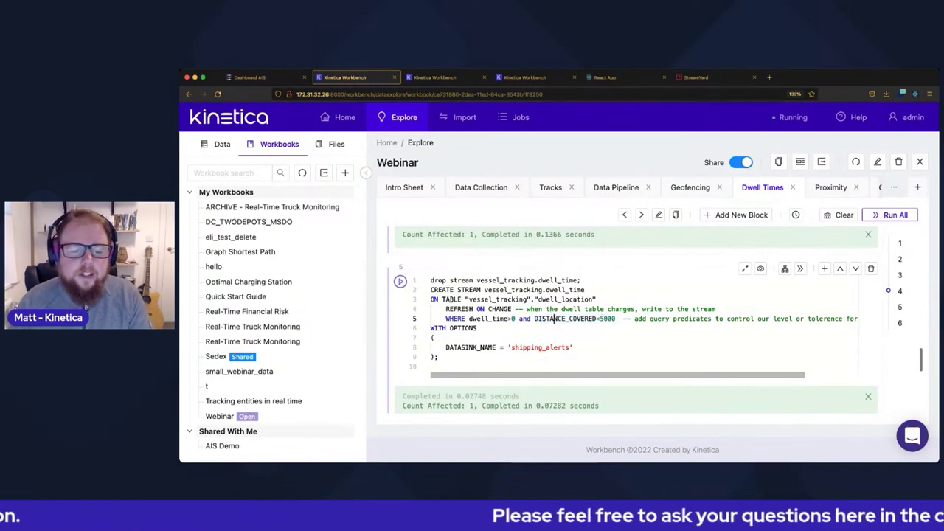
click(400, 281)
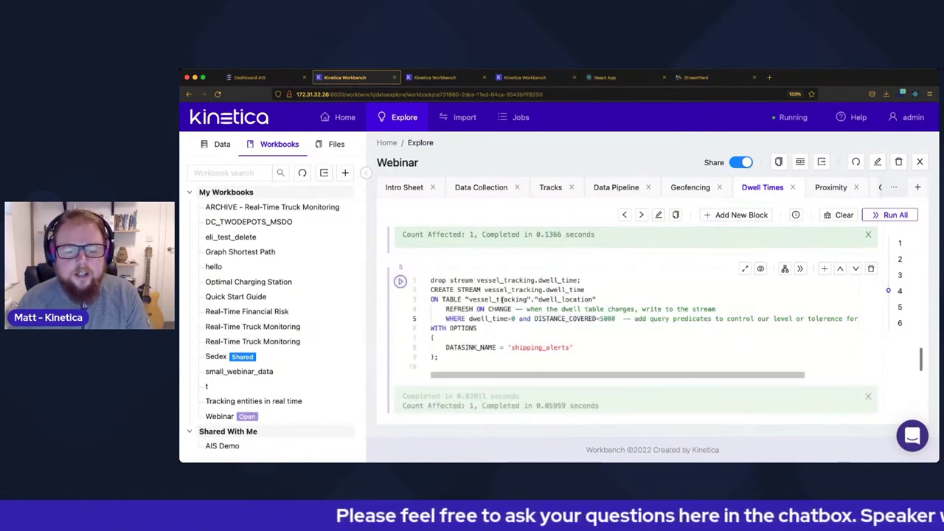
scroll(480, 293, down, 1)
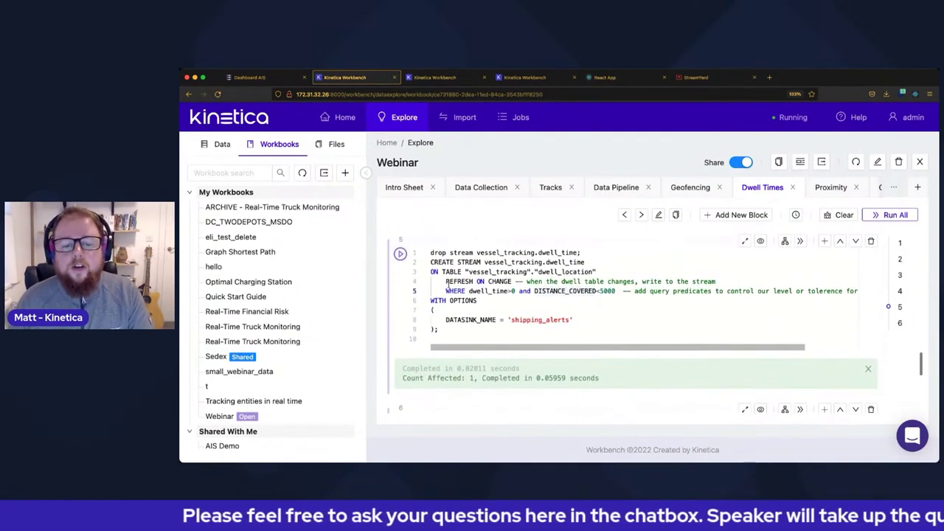
- Switch to the Proximity sheet and scroll down to the ALERT BASED ON PROXIMITY section
click(828, 187)
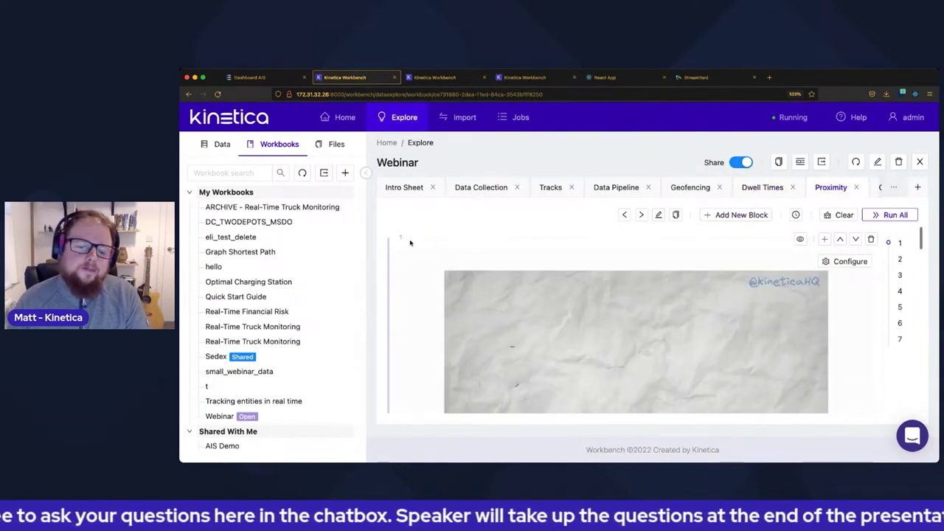
scroll(413, 251, down, 1)
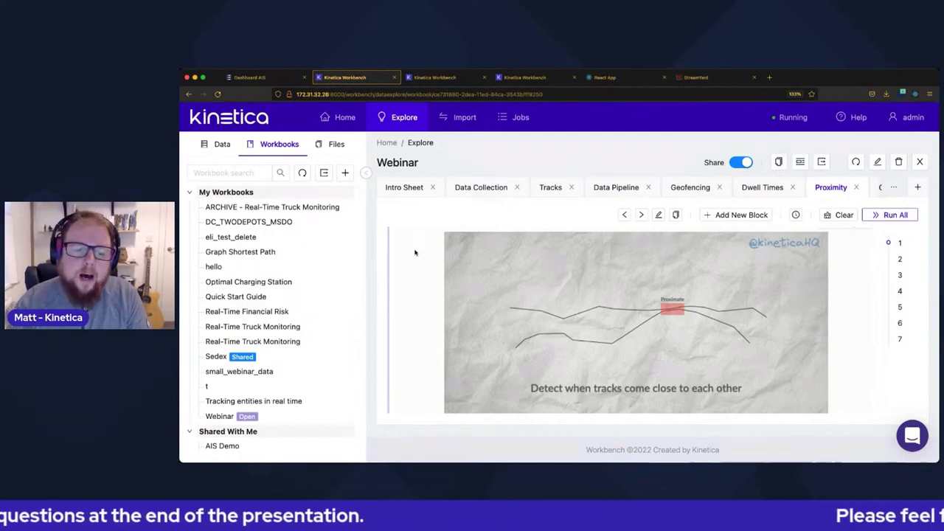
scroll(424, 258, down, 4)
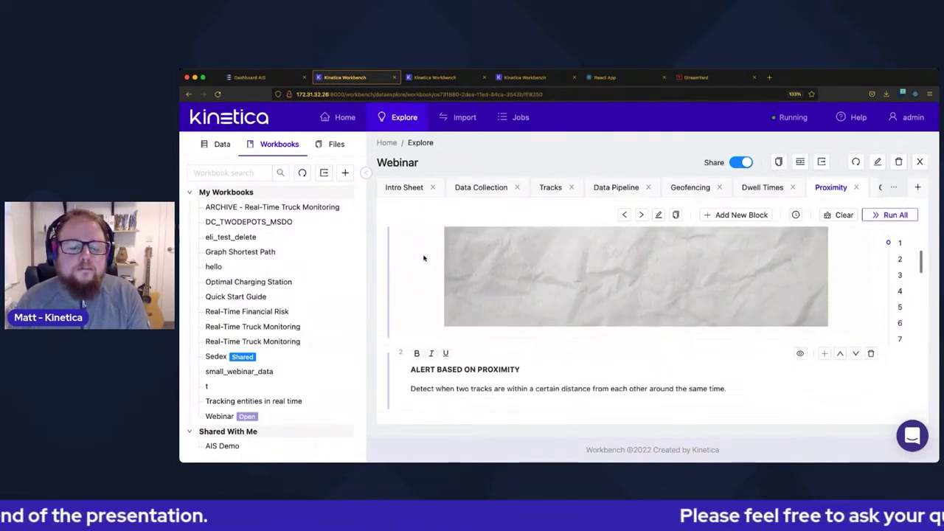
scroll(424, 258, down, 3)
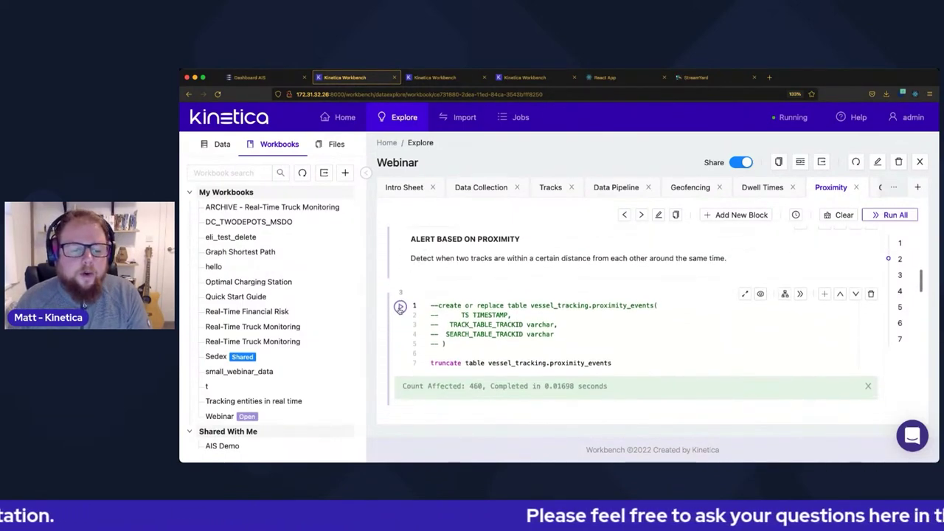
- Run the truncate block to empty the proximity_events table (202 records)
click(400, 306)
click(554, 353)
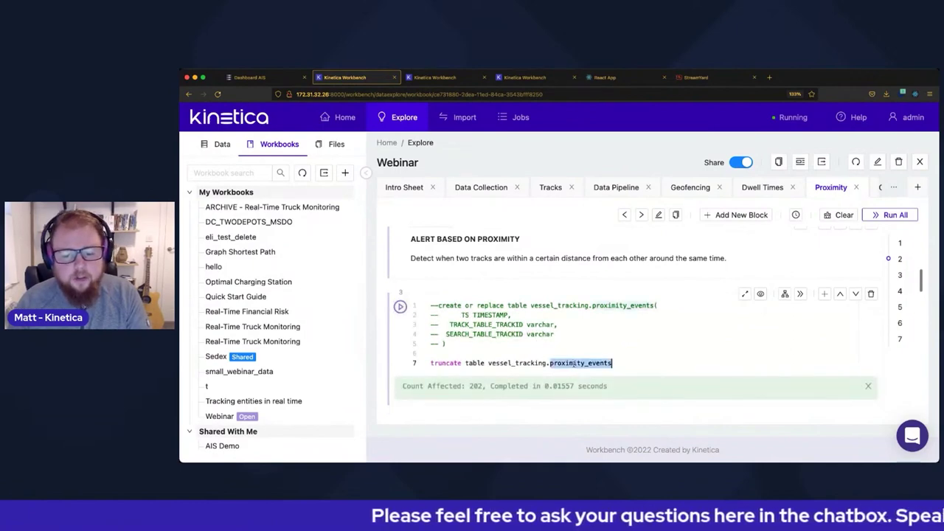
scroll(554, 354, down, 3)
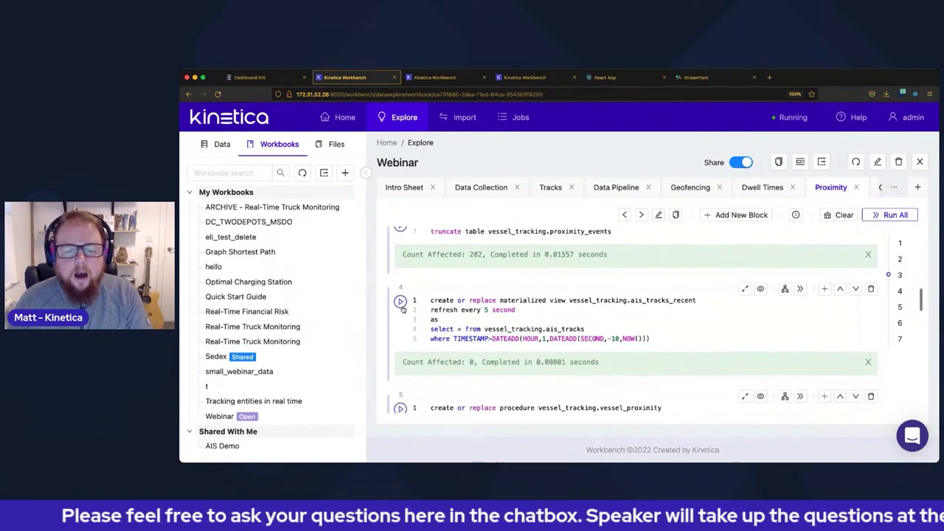
scroll(400, 302, down, 1)
- Recreate the ais_tracks_recent materialized view, refreshing every 5 seconds
click(400, 298)
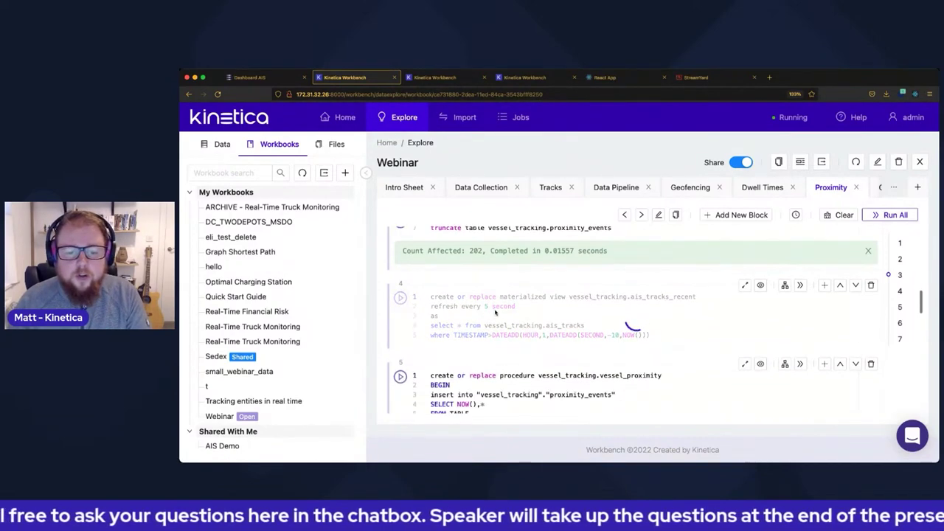
drag(652, 337, 430, 325)
scroll(426, 310, down, 1)
- Walk through the ST_TRACK_DWITHIN query, highlighting the ais_tracks_recent and vessel_tracking.ais_tracks tables
scroll(426, 304, down, 3)
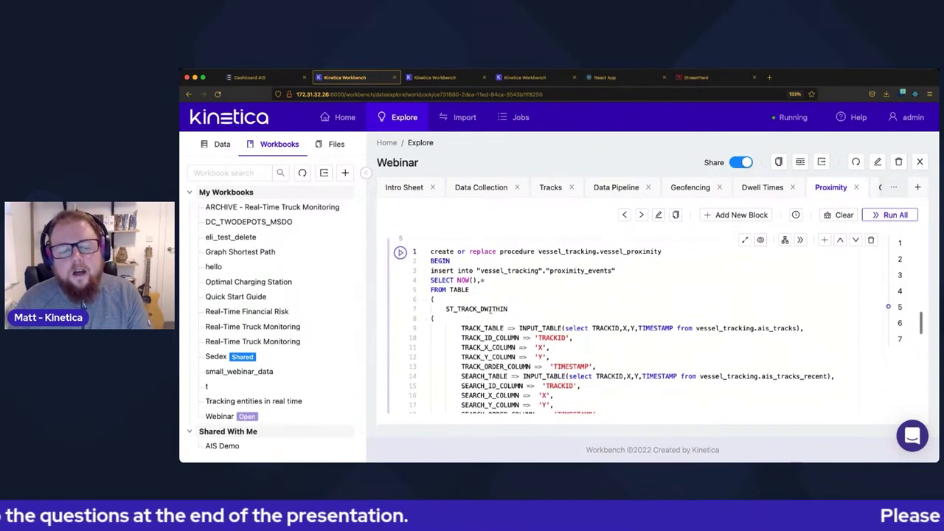
double_click(478, 312)
scroll(493, 302, down, 1)
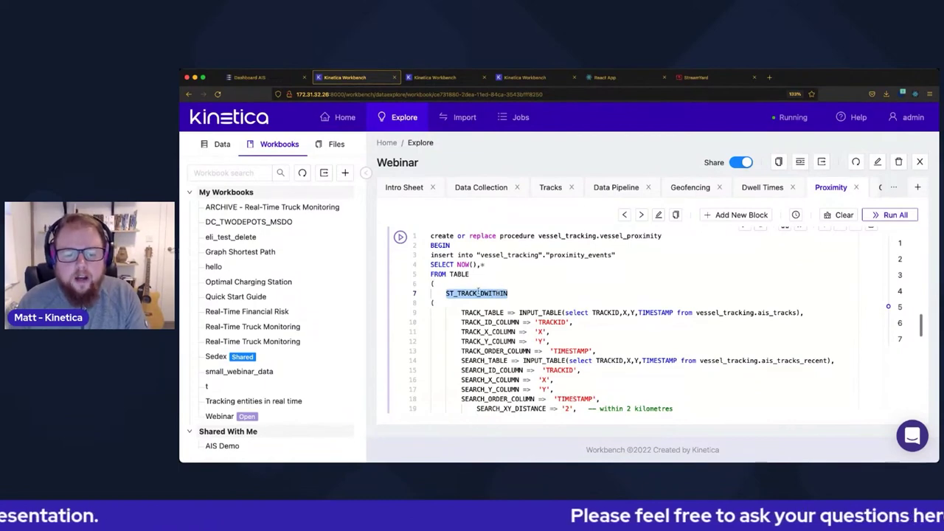
scroll(500, 282, down, 1)
scroll(504, 281, down, 1)
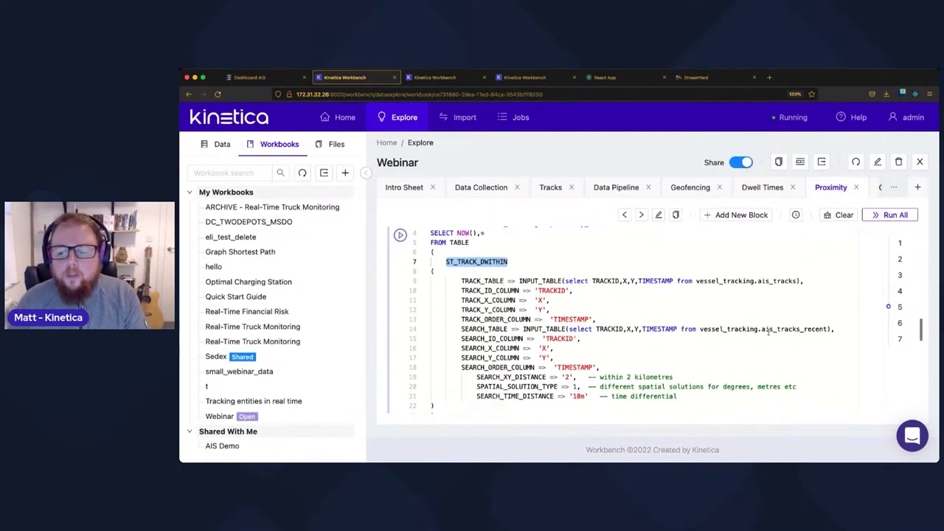
drag(762, 330, 828, 327)
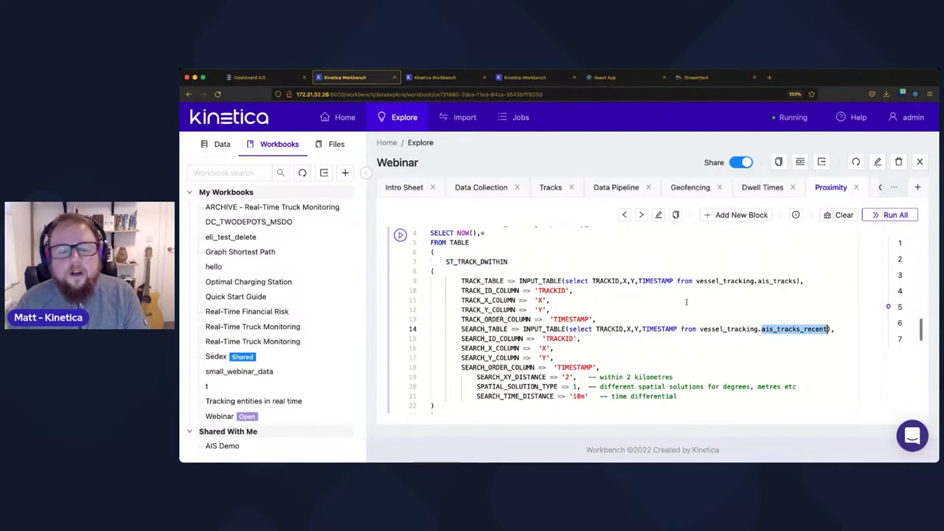
drag(697, 282, 792, 282)
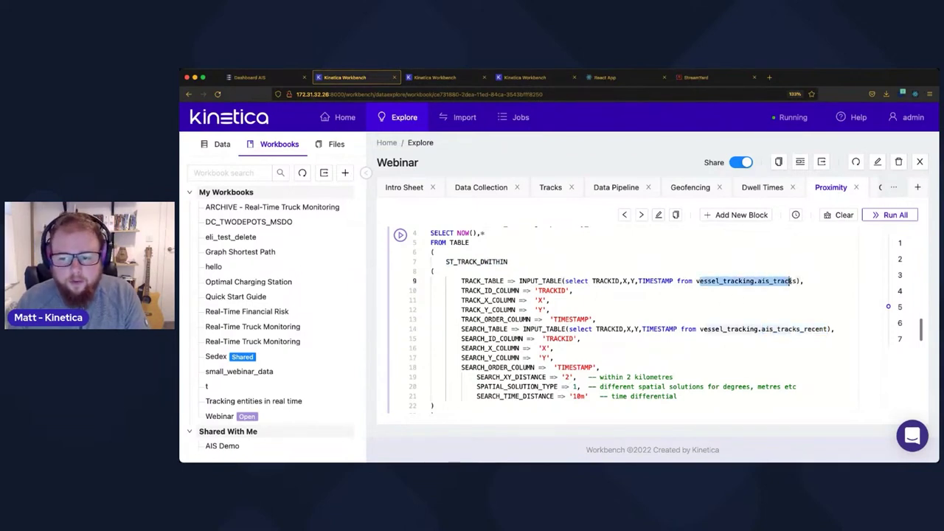
click(688, 290)
scroll(588, 310, down, 1)
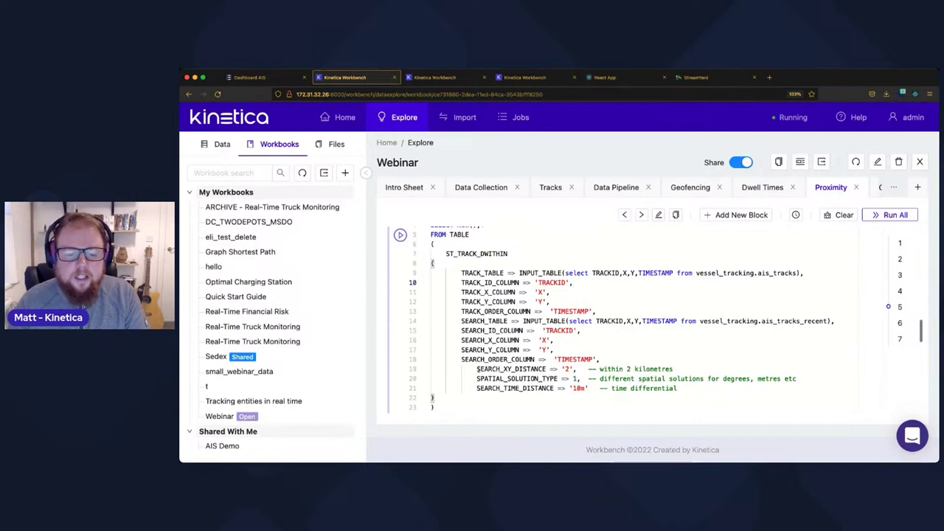
- Highlight the 2 km search distance and 10m search time parameters
drag(477, 369, 572, 368)
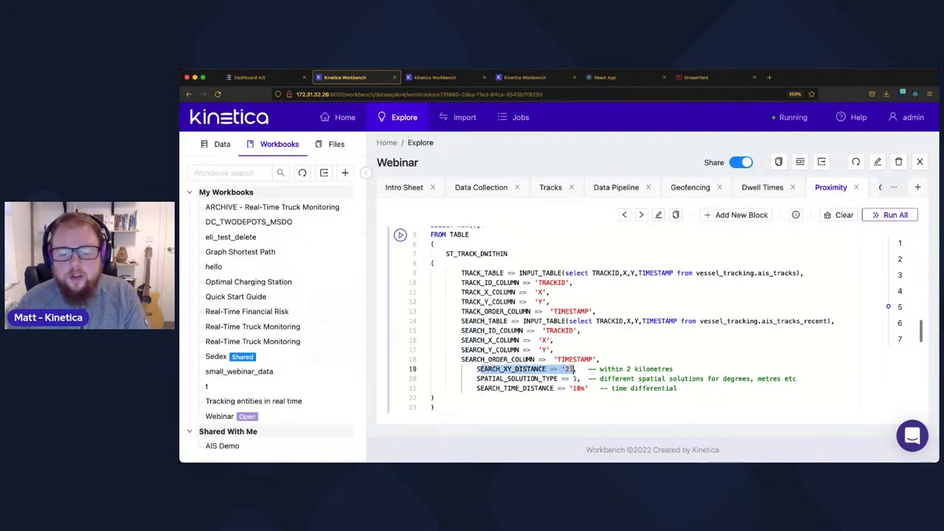
drag(471, 389, 588, 388)
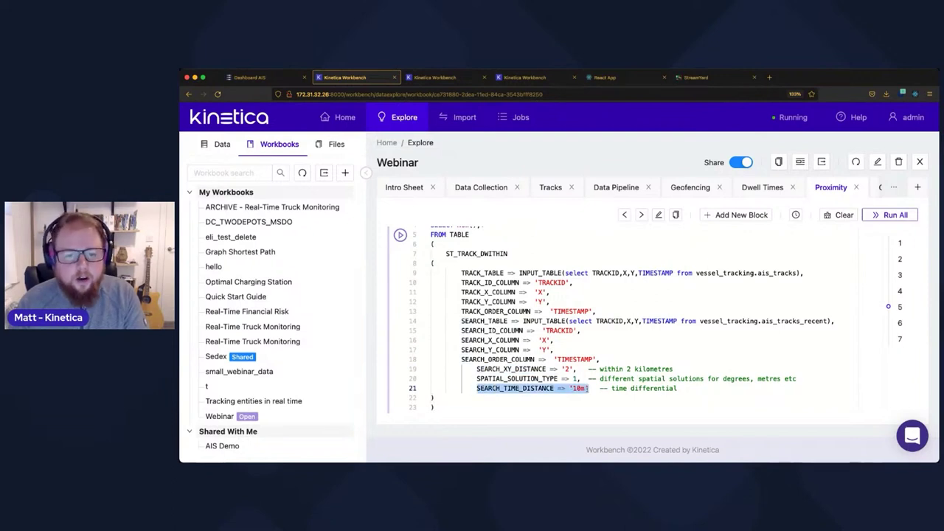
click(557, 389)
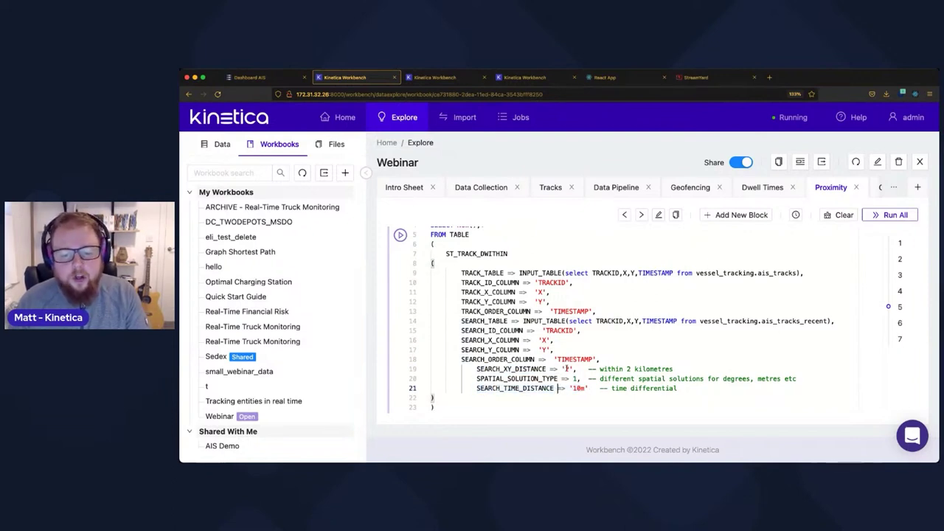
double_click(568, 368)
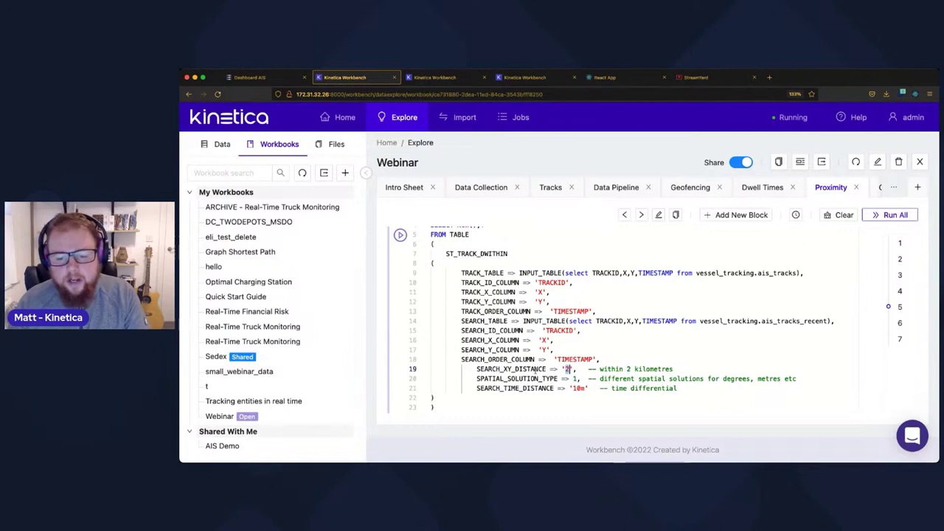
double_click(579, 388)
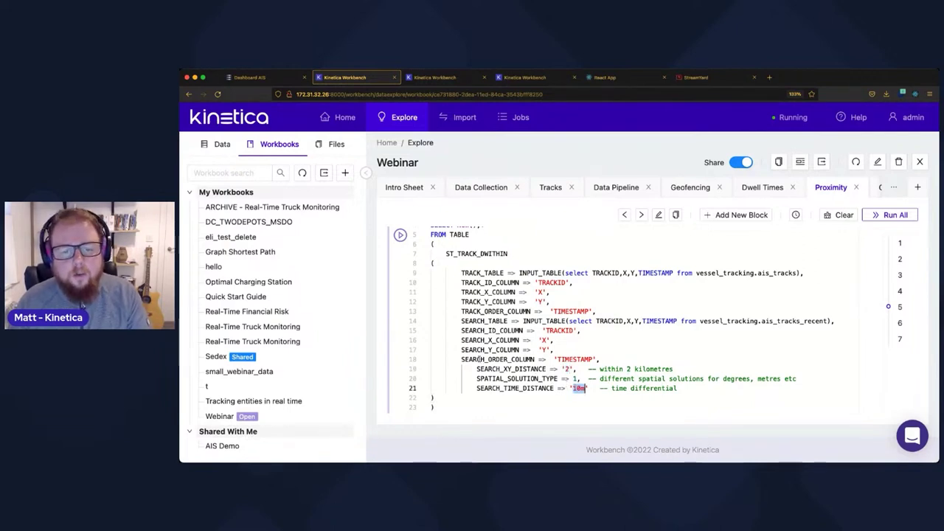
- Run the scheduled proximity insert into proximity_events, repeating every 5 seconds
scroll(484, 340, down, 2)
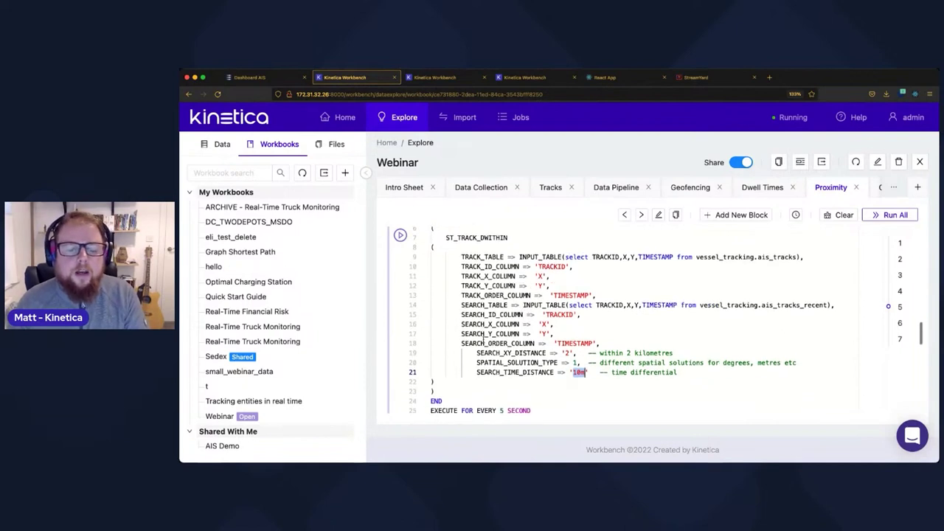
scroll(484, 340, up, 3)
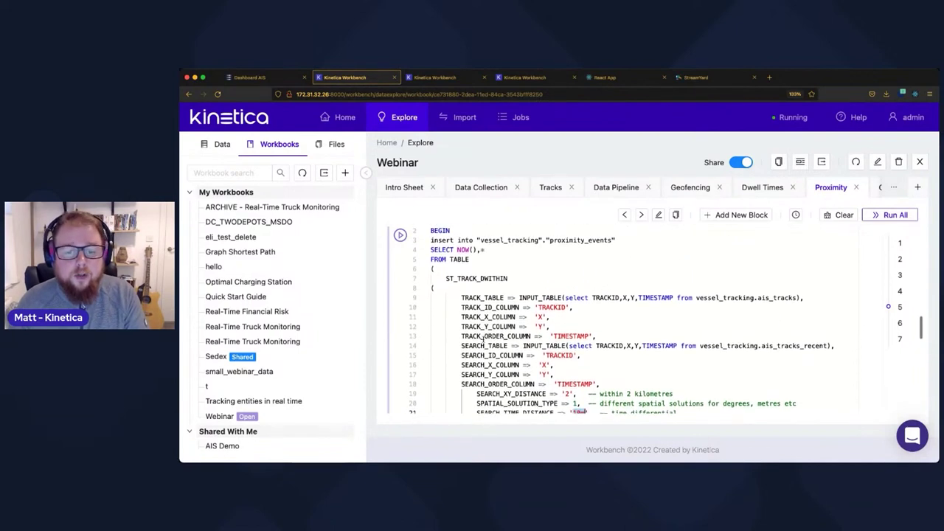
scroll(478, 340, down, 1)
scroll(482, 333, up, 2)
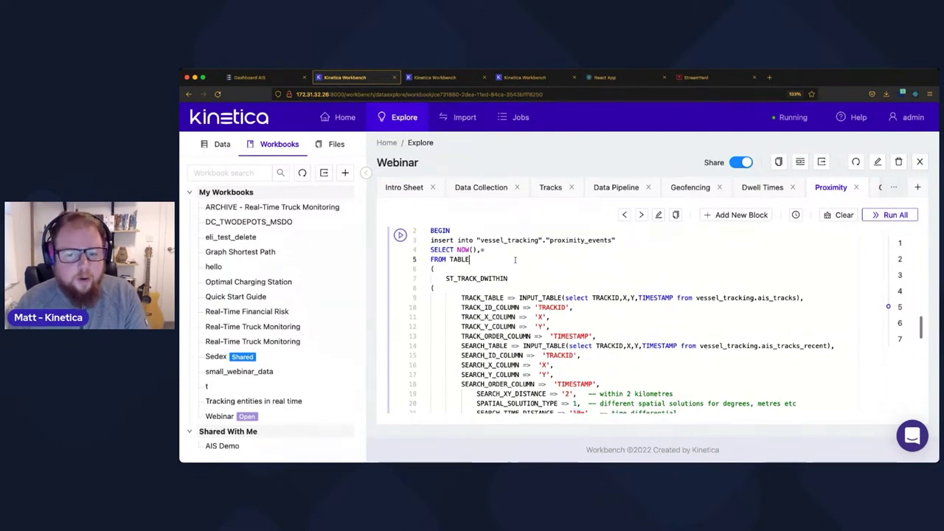
click(400, 234)
scroll(483, 282, down, 5)
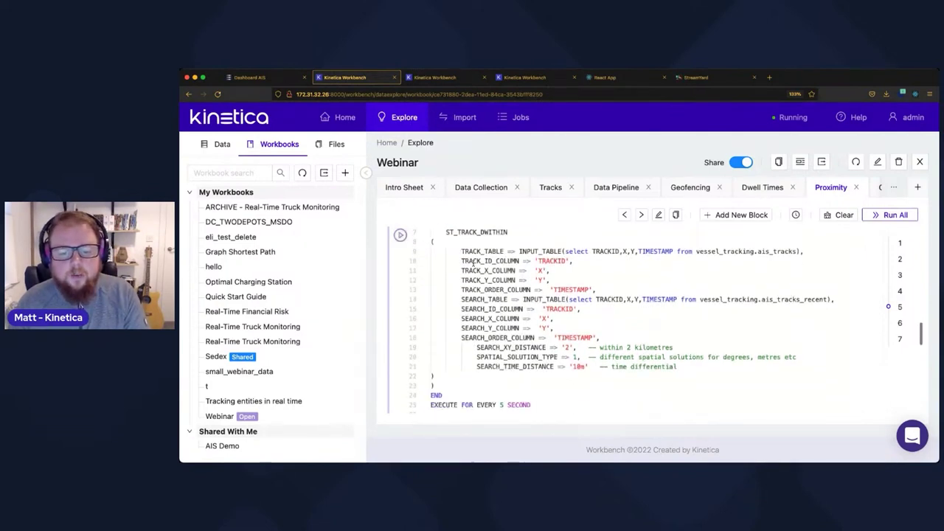
scroll(483, 282, down, 2)
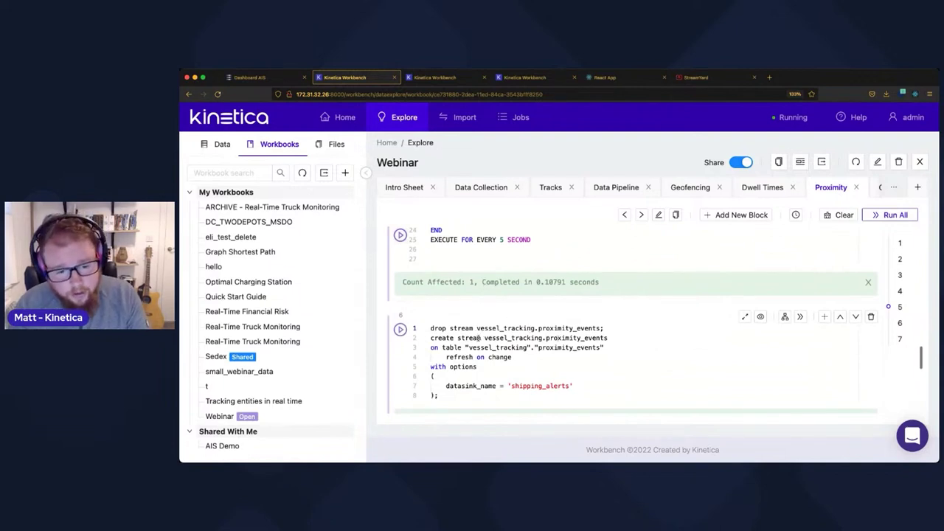
- Create the proximity_events stream to the shipping_alerts datasink, then reload the Port Manager Dashboard
double_click(563, 348)
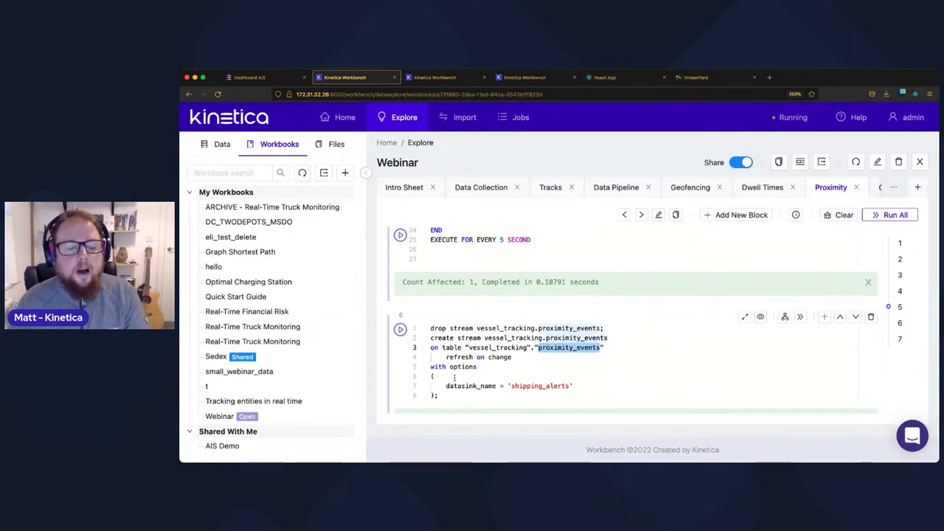
drag(446, 358, 512, 358)
drag(442, 386, 591, 390)
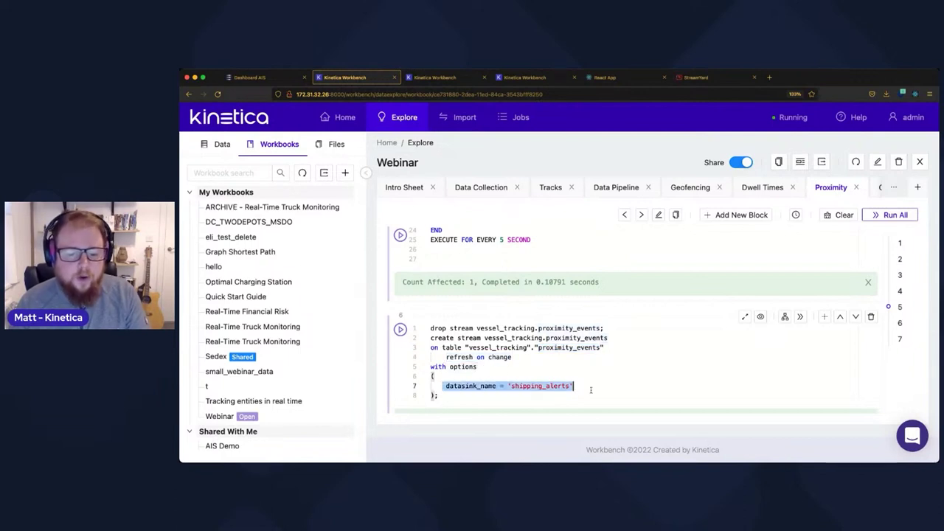
click(400, 329)
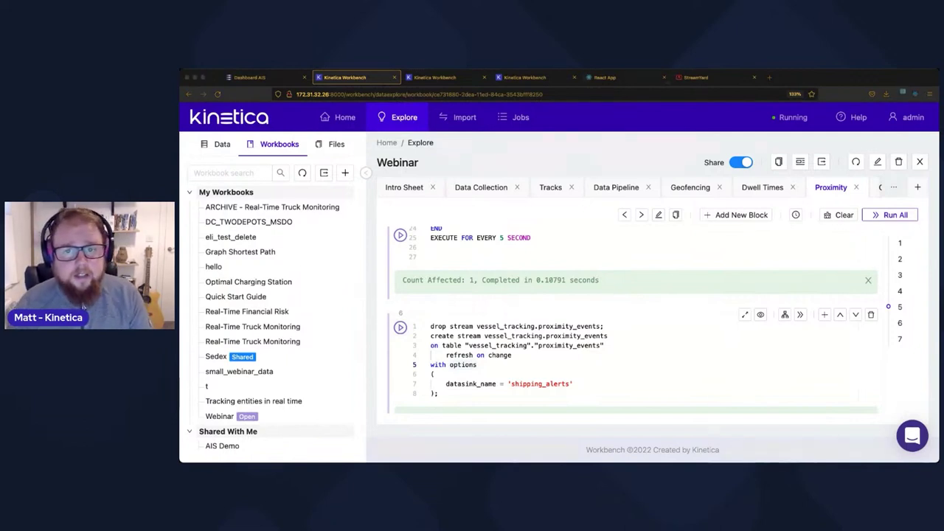
key(super+5)
key(super+r)
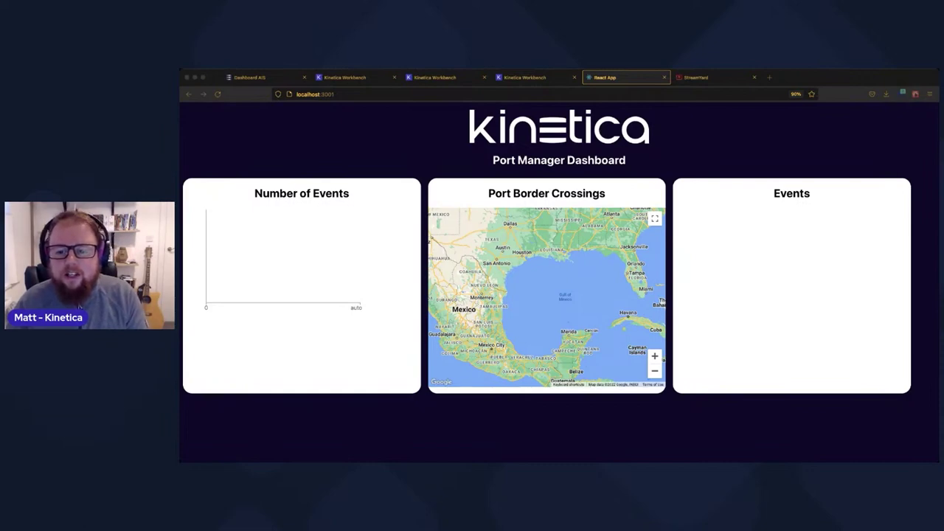
- Examine the first event: vessel 345070367 passing close
click(704, 405)
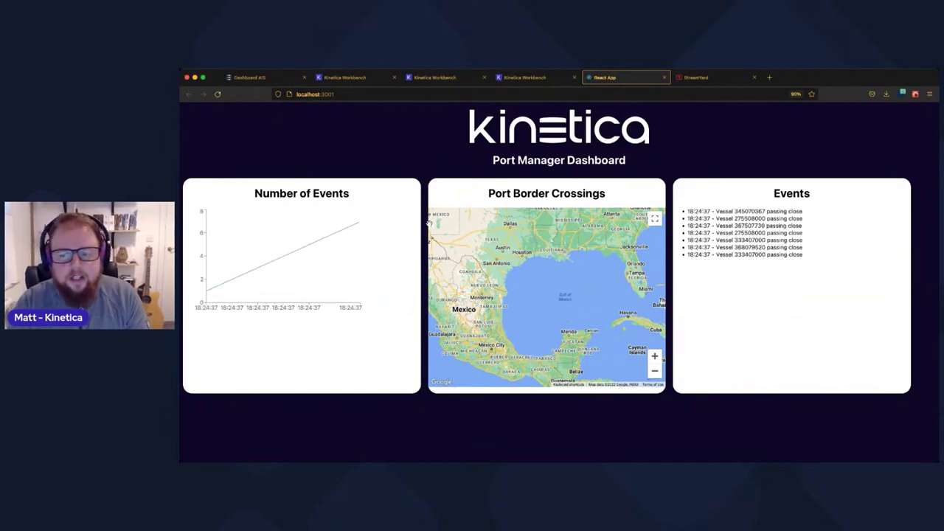
double_click(749, 212)
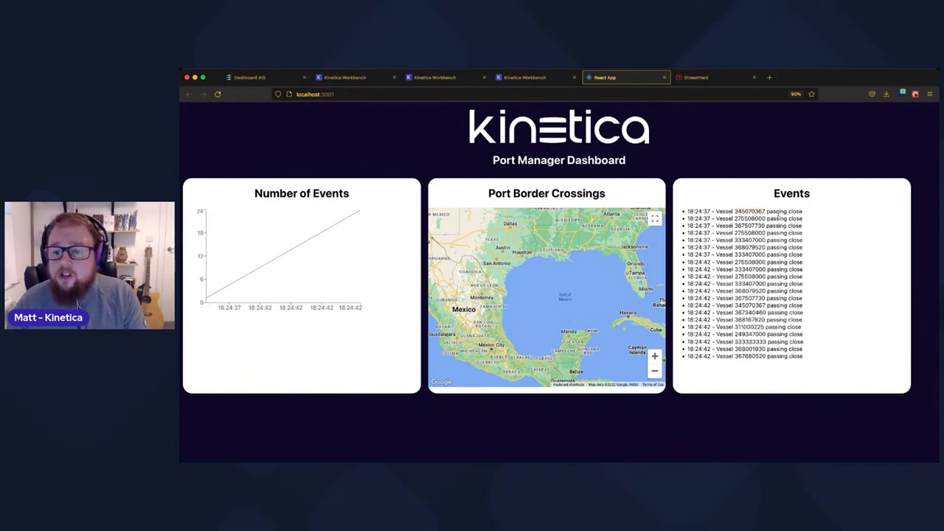
triple_click(781, 212)
drag(764, 210, 813, 217)
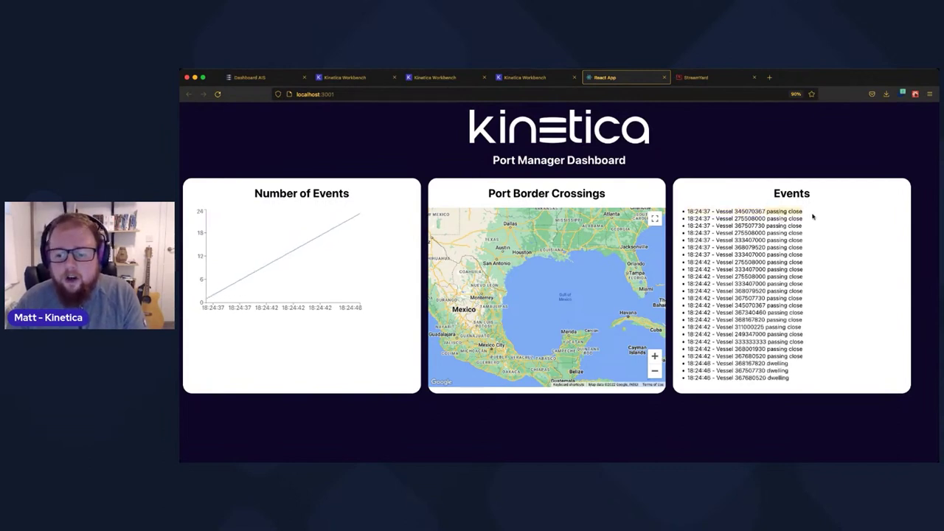
double_click(748, 212)
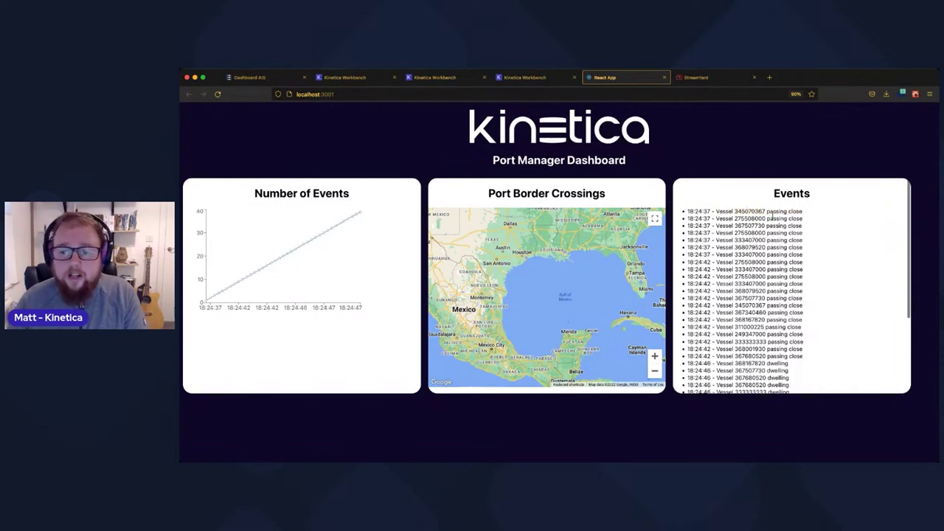
- Review the dwelling event for vessel 367507730 and vessel 368230530 entering port waters
scroll(756, 221, down, 3)
scroll(766, 231, down, 2)
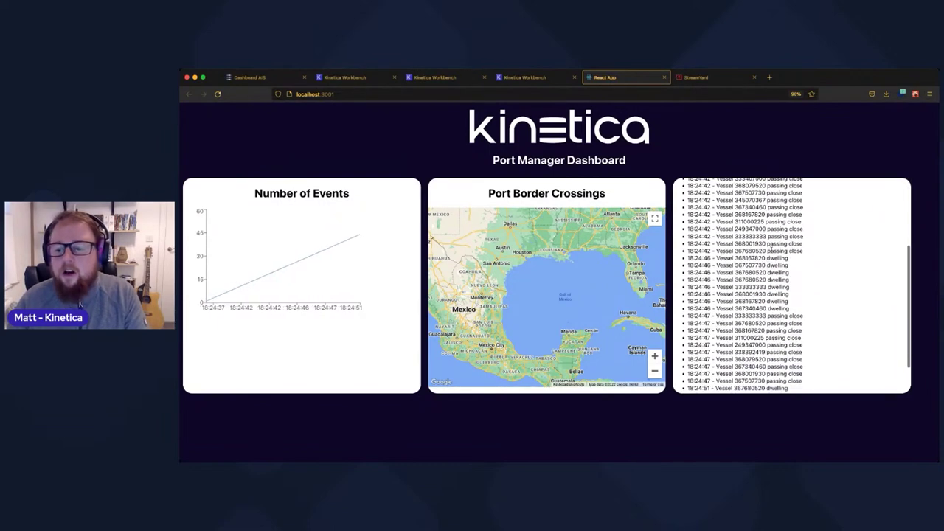
double_click(750, 265)
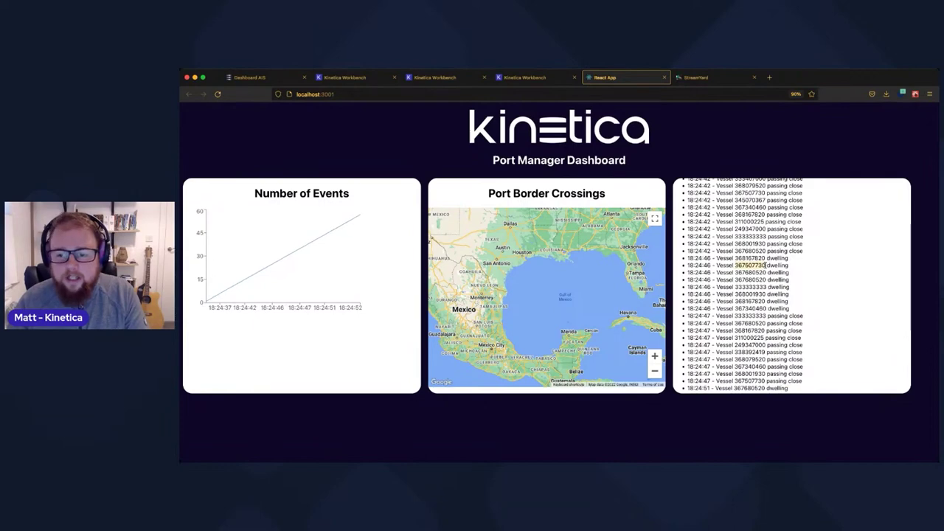
scroll(766, 264, down, 5)
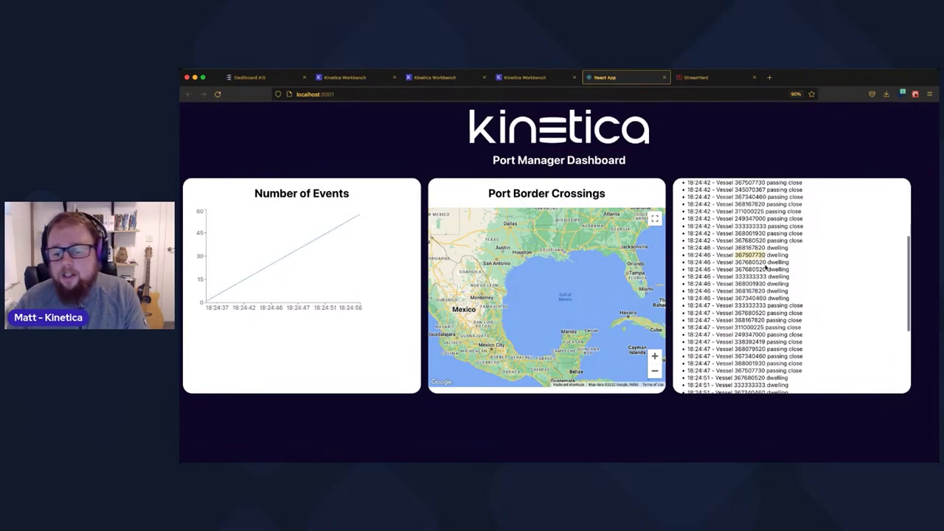
scroll(765, 264, down, 6)
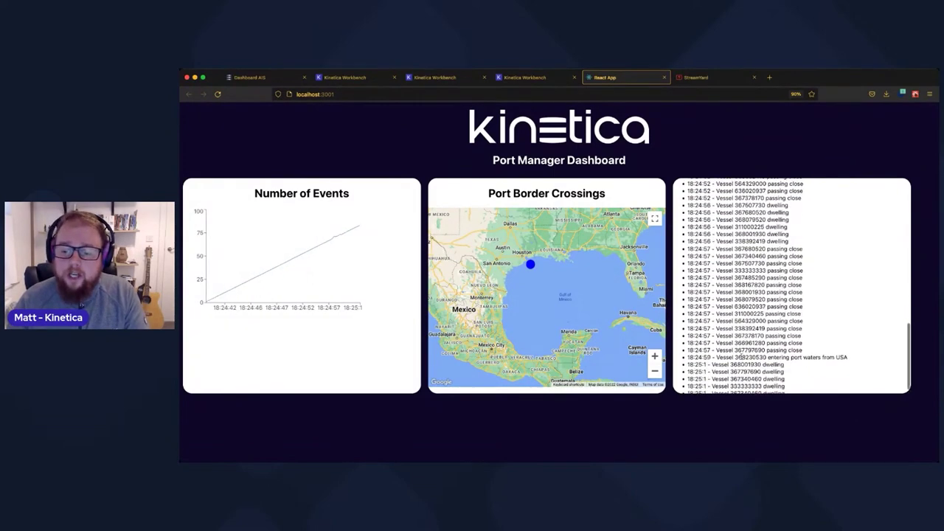
drag(790, 347, 819, 347)
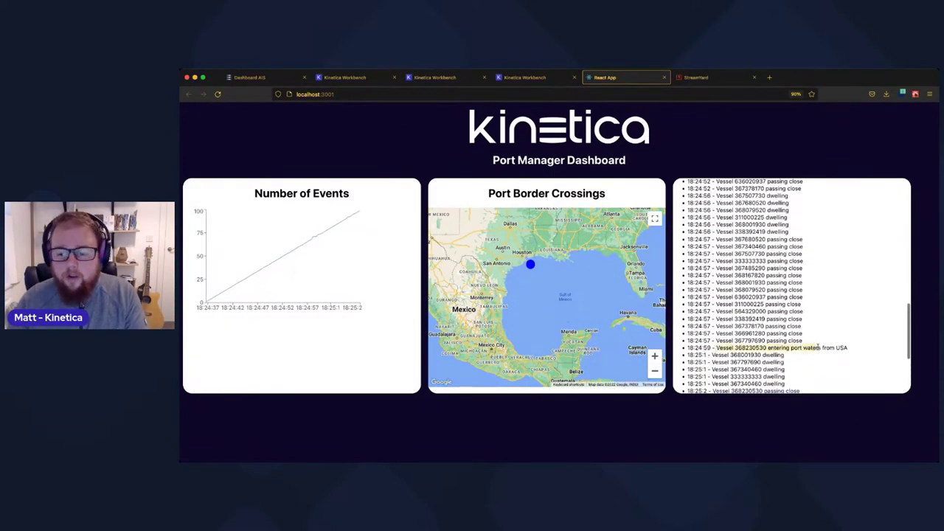
click(827, 347)
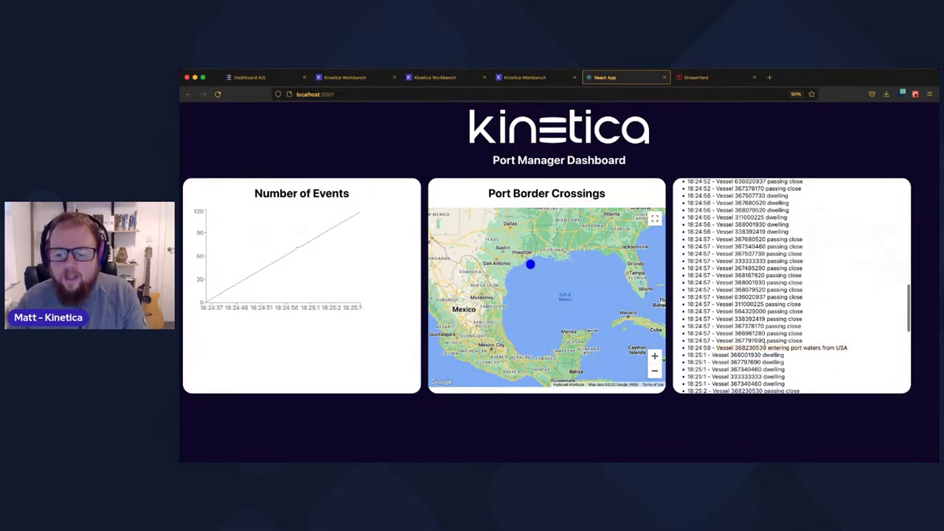
- Point out the Singapore port entry event, then return to the AIS dashboard
scroll(719, 301, down, 2)
scroll(719, 301, down, 5)
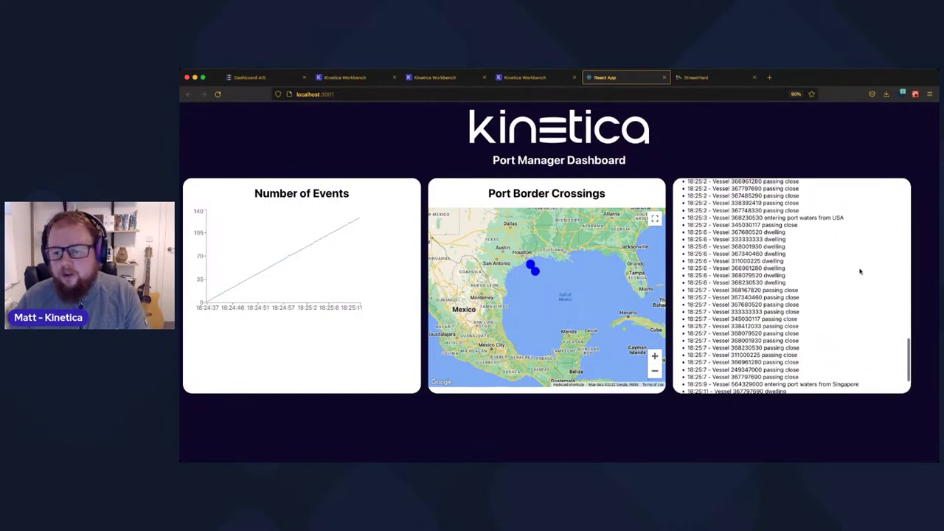
scroll(839, 344, down, 1)
double_click(845, 334)
scroll(812, 317, down, 1)
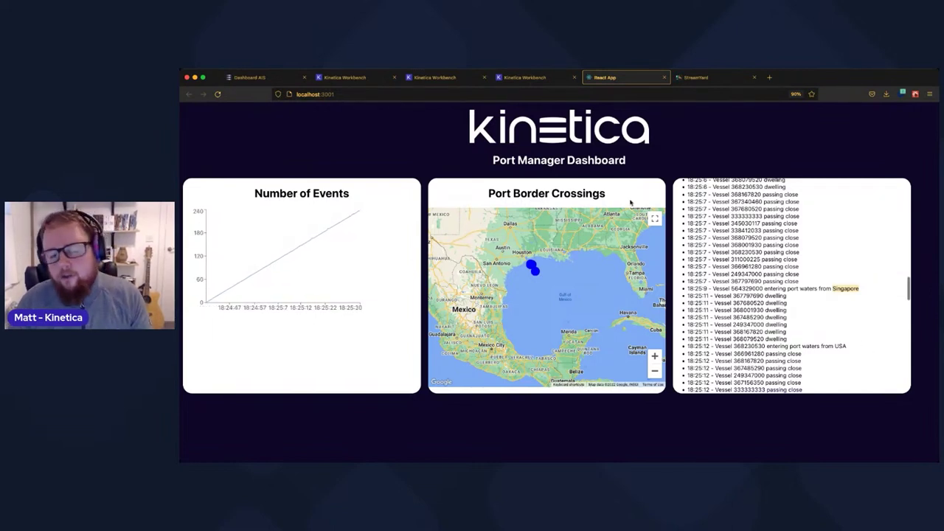
click(249, 76)
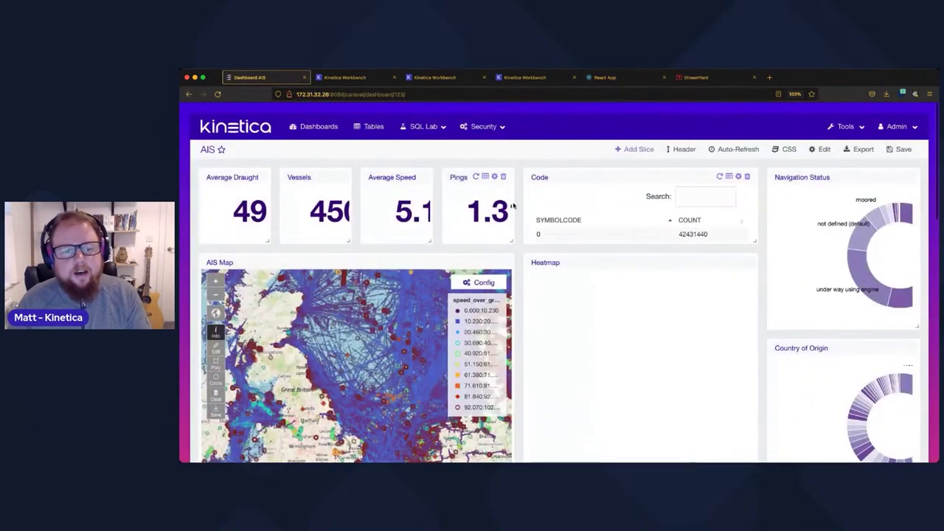
- Reduce the browser zoom slightly and reload the AIS dashboard
key(ctrl+minus)
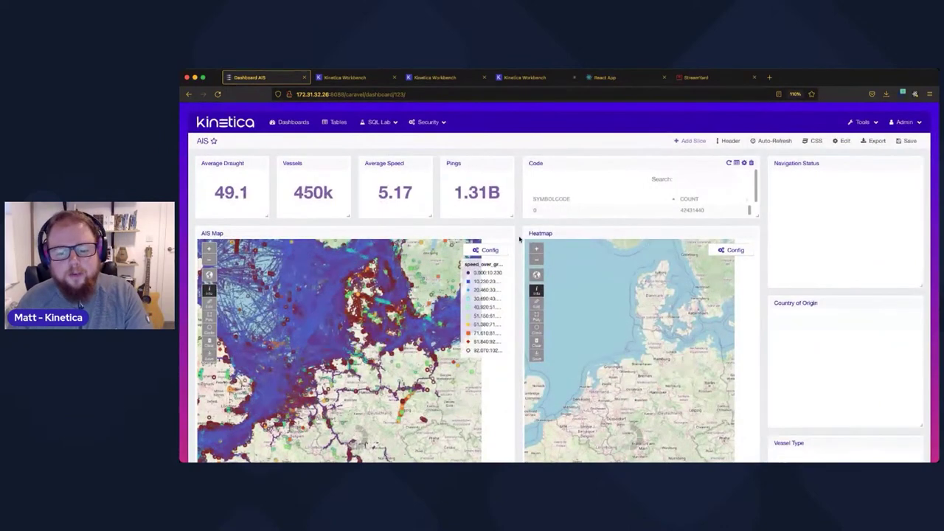
scroll(521, 238, down, 1)
scroll(521, 238, up, 1)
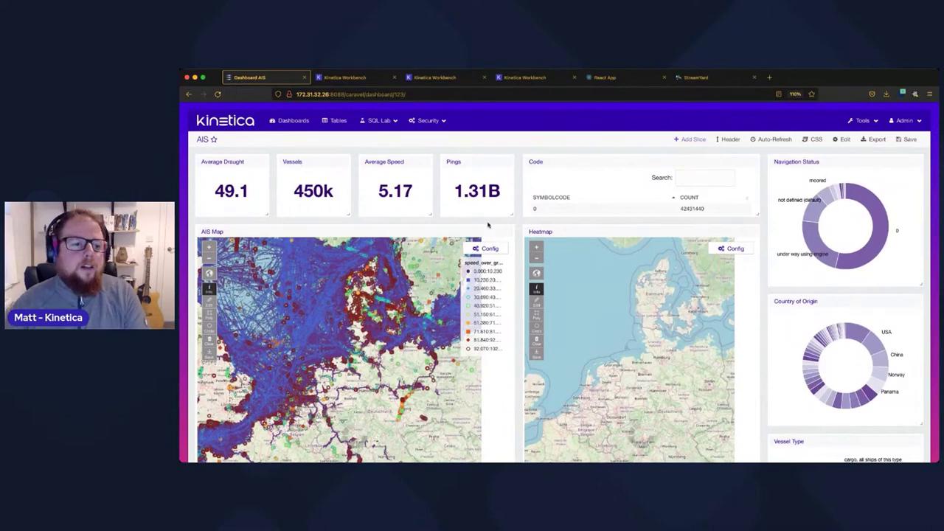
key(super+r)
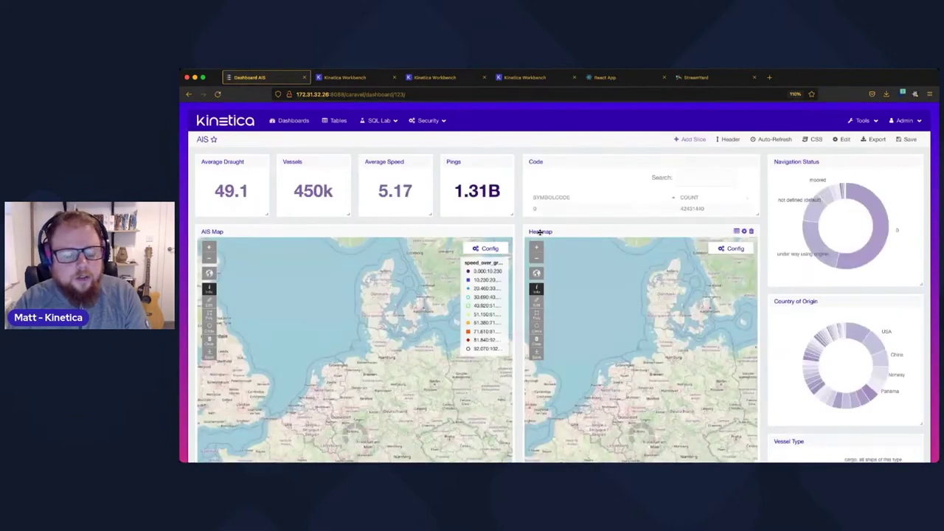
- Zoom both linked maps out twice to a wide view of Europe's vessel tracks
scroll(518, 223, down, 2)
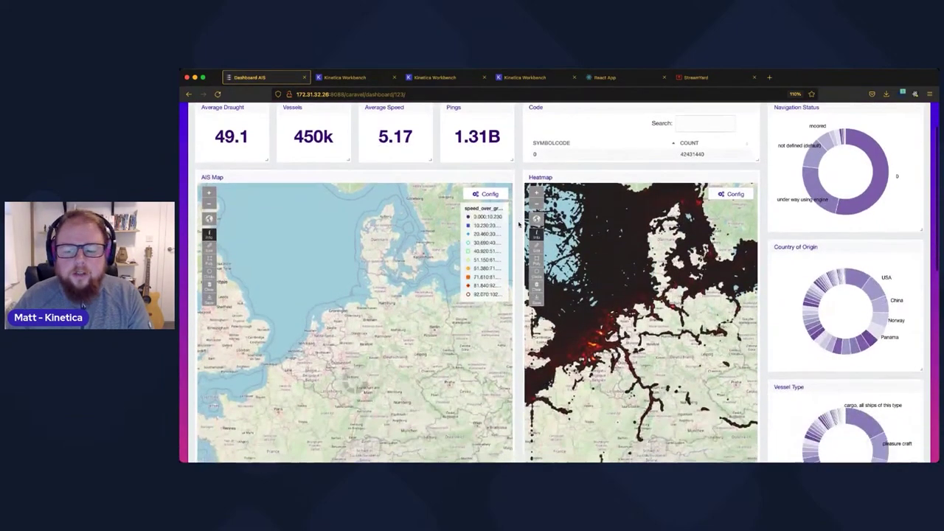
scroll(519, 223, down, 4)
scroll(519, 226, up, 5)
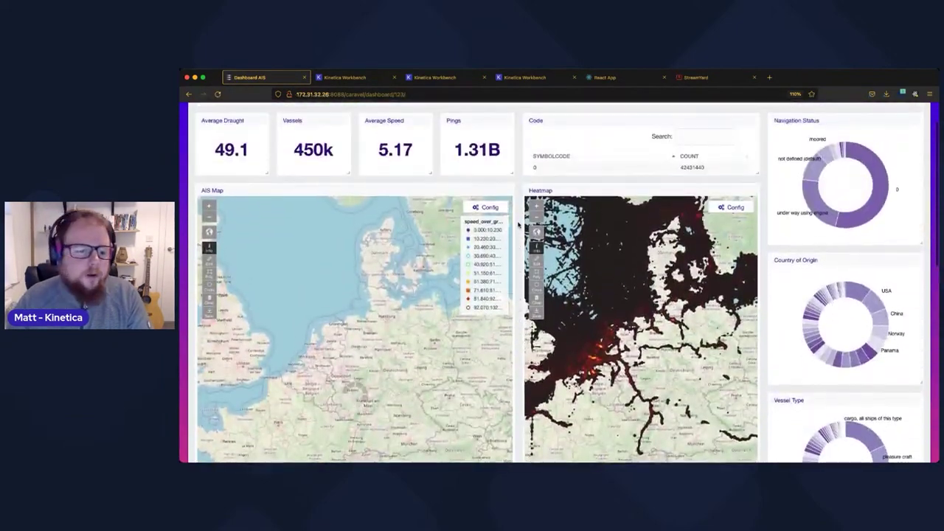
scroll(519, 226, down, 1)
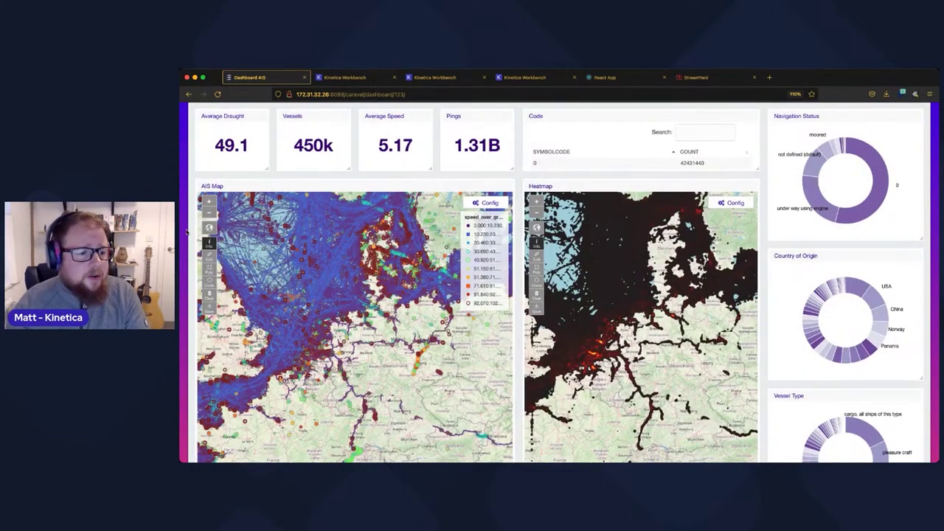
click(210, 213)
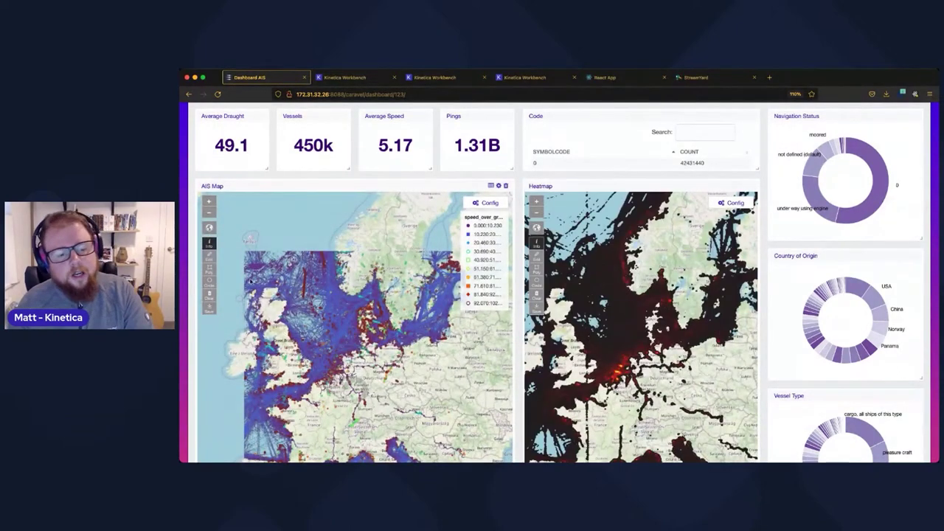
click(210, 213)
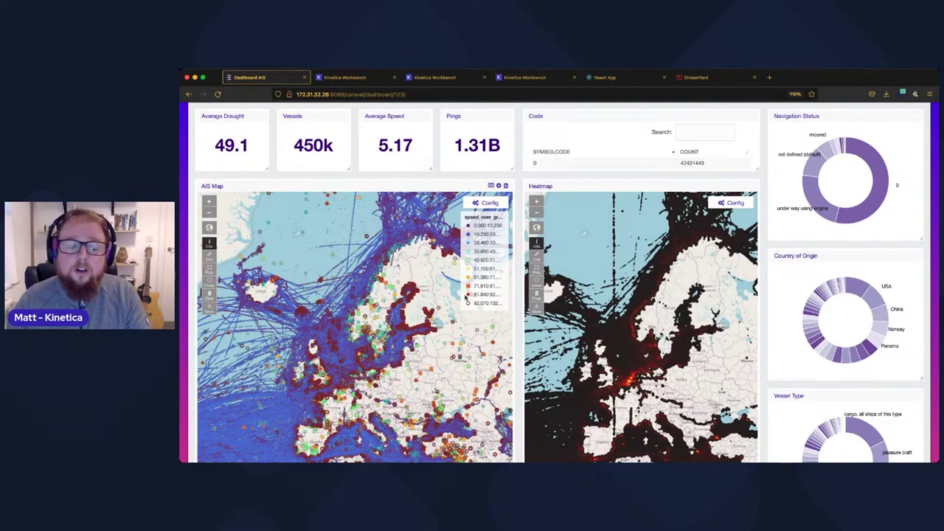
- Pan both maps south past West Africa to Brazil and the South Atlantic, zooming into the tracks
drag(384, 336, 349, 278)
drag(361, 414, 386, 299)
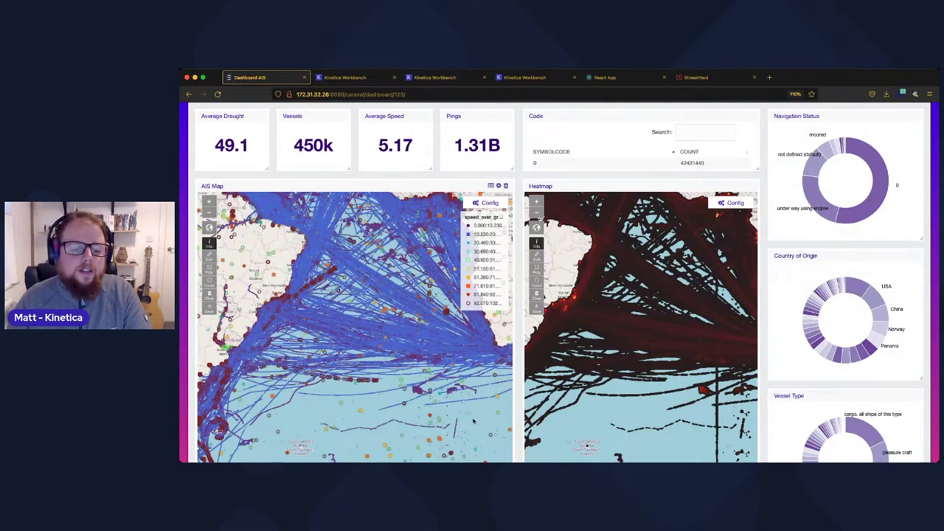
scroll(406, 354, up, 5)
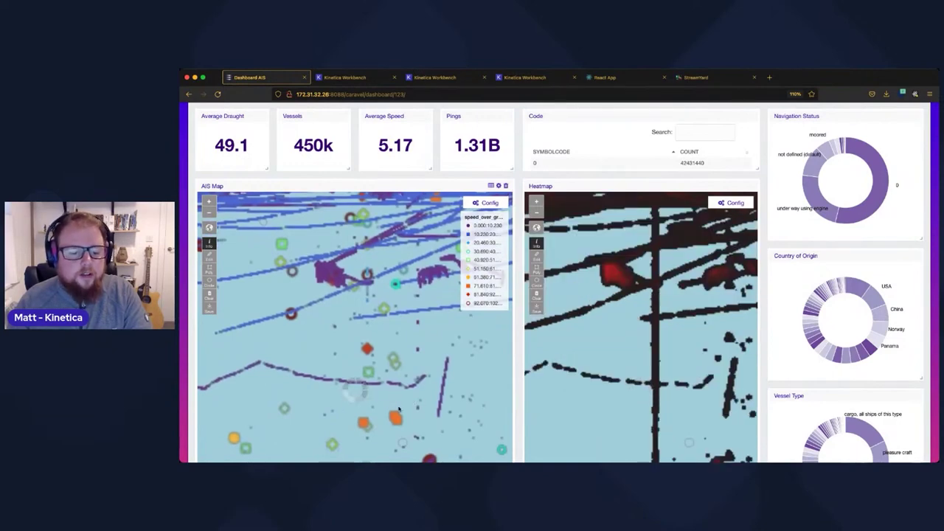
scroll(520, 363, down, 1)
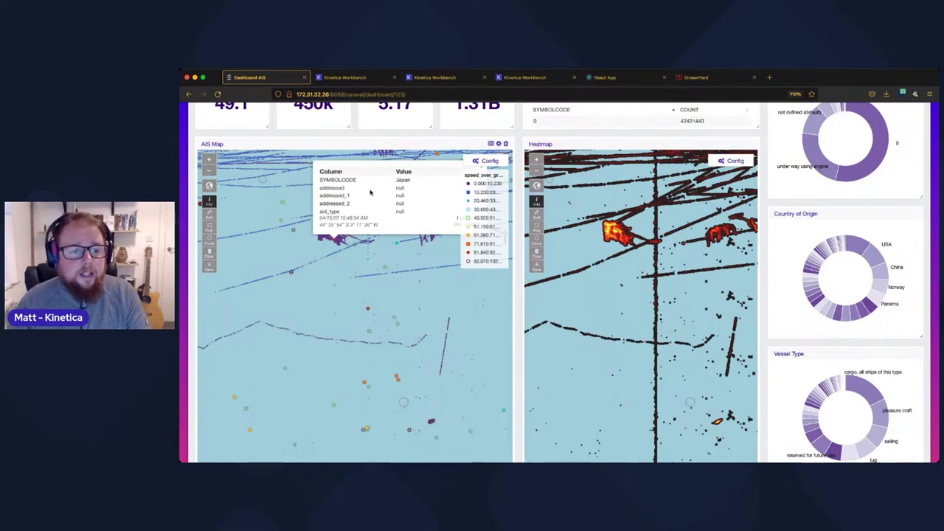
- Scroll down the dashboard to the filtered counts of 377,367,251 of 1,311,782,897 messages
scroll(380, 183, down, 5)
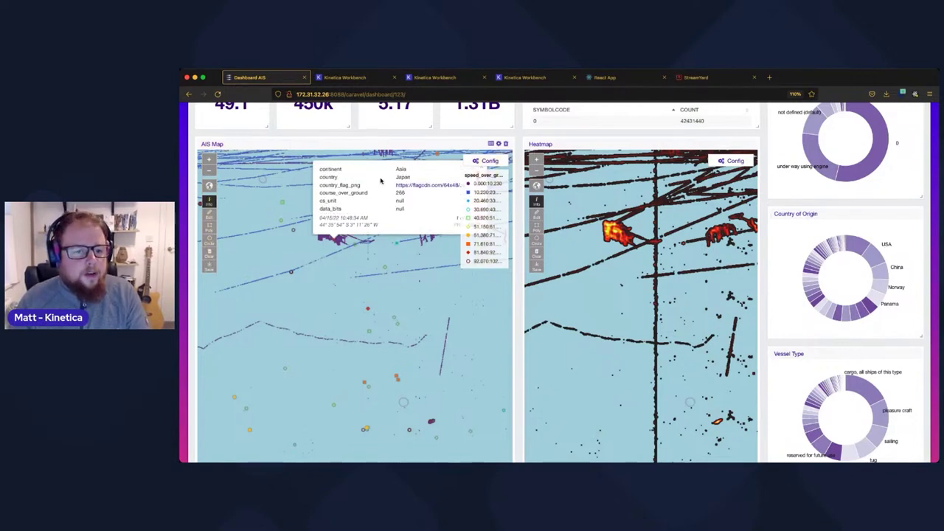
scroll(380, 183, down, 5)
scroll(516, 221, down, 2)
scroll(516, 221, down, 6)
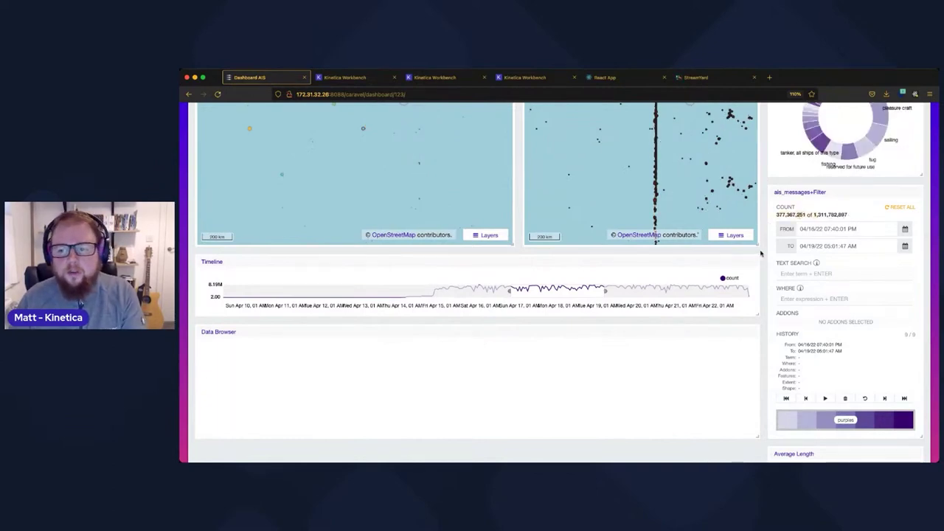
- Zoom the maps back out over southern Africa and close the vessel details popup
scroll(764, 253, up, 3)
scroll(764, 254, up, 8)
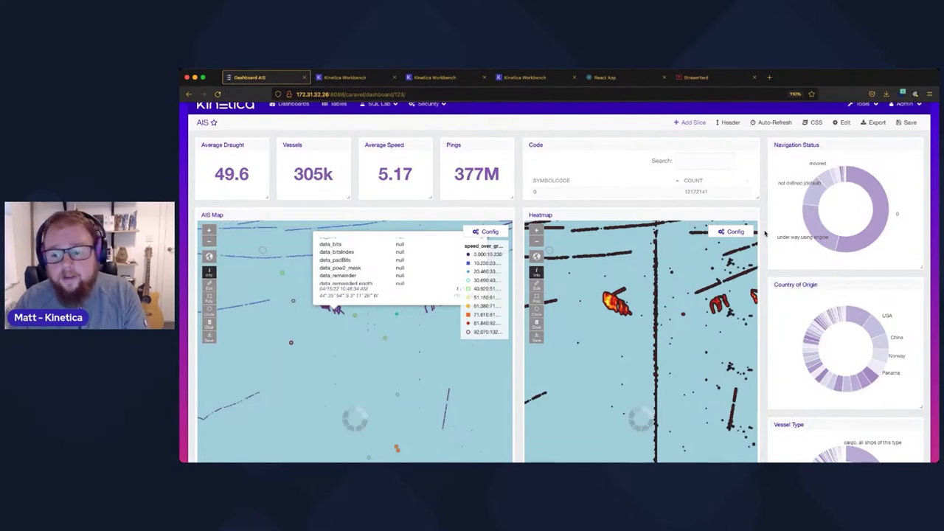
scroll(765, 234, down, 1)
scroll(766, 234, down, 1)
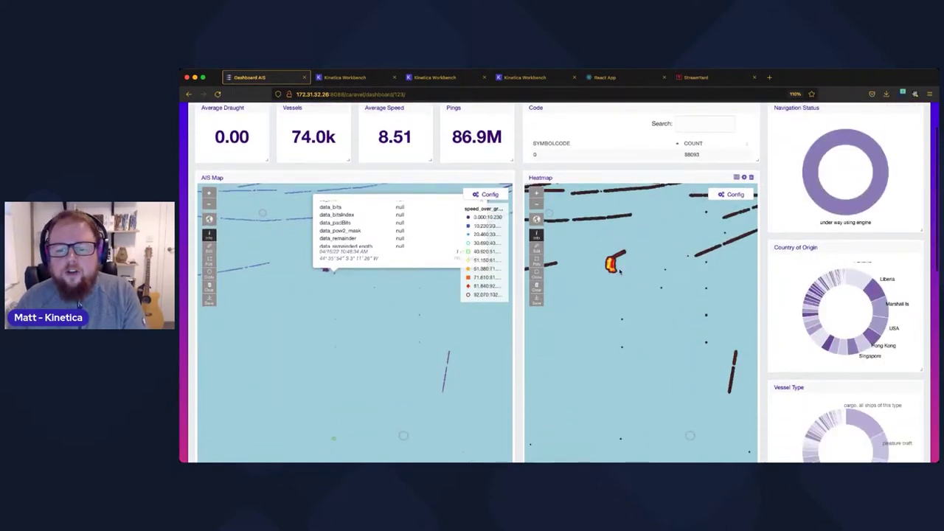
scroll(579, 260, down, 5)
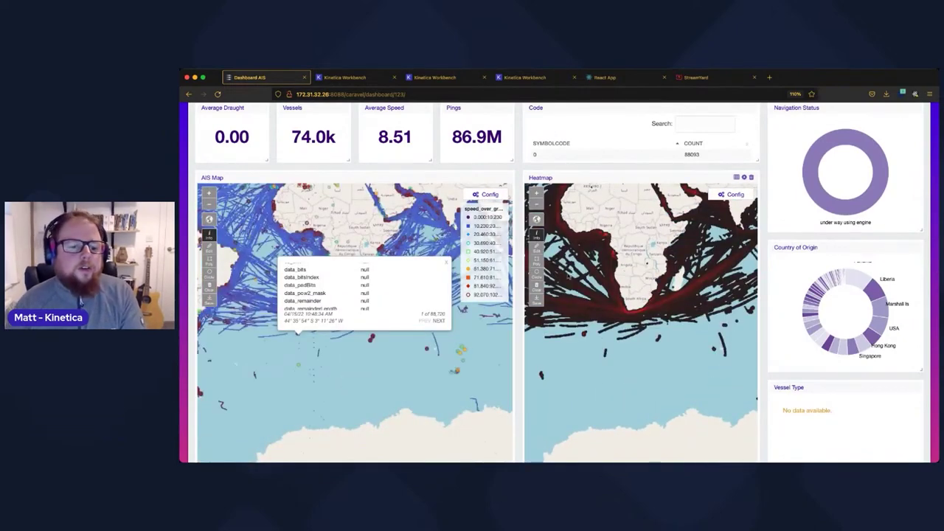
click(447, 261)
- Return to Workbench and open the Intro Sheet with its embedded Google Slides deck
click(346, 79)
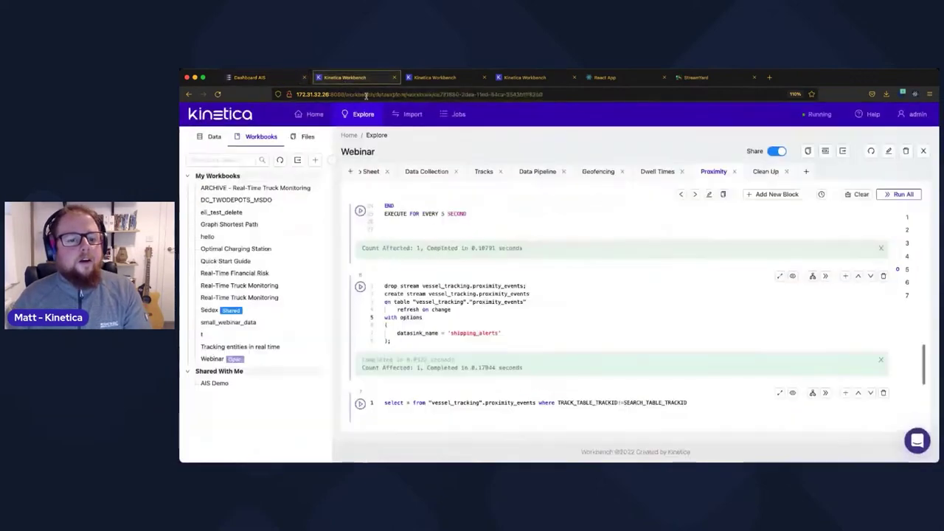
scroll(444, 232, up, 5)
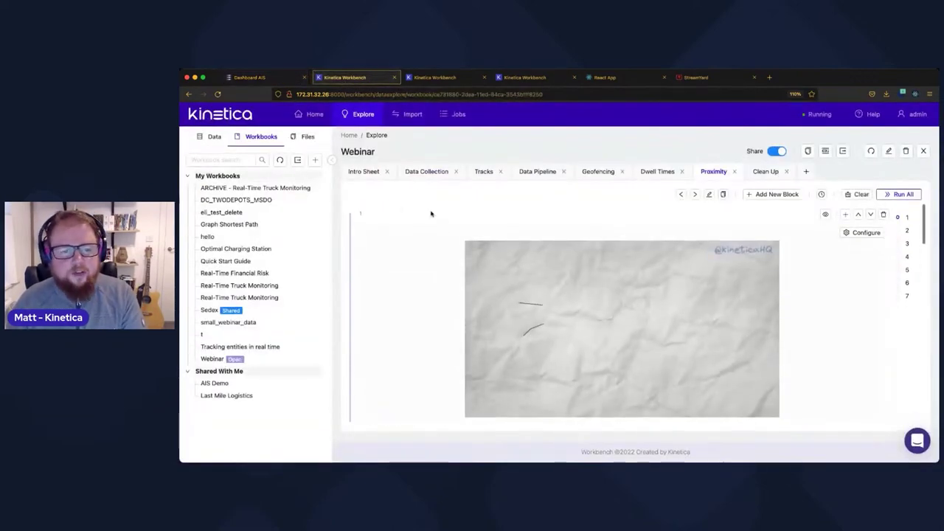
click(364, 171)
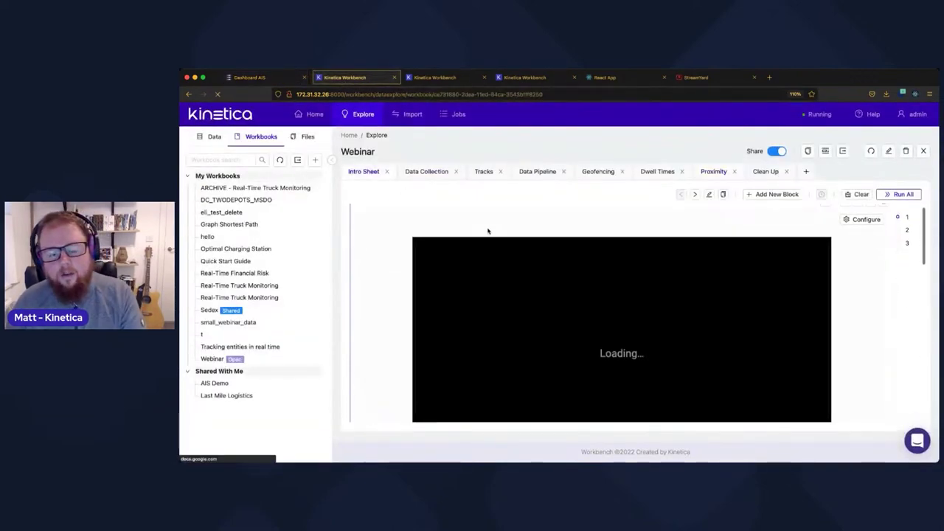
scroll(489, 251, down, 3)
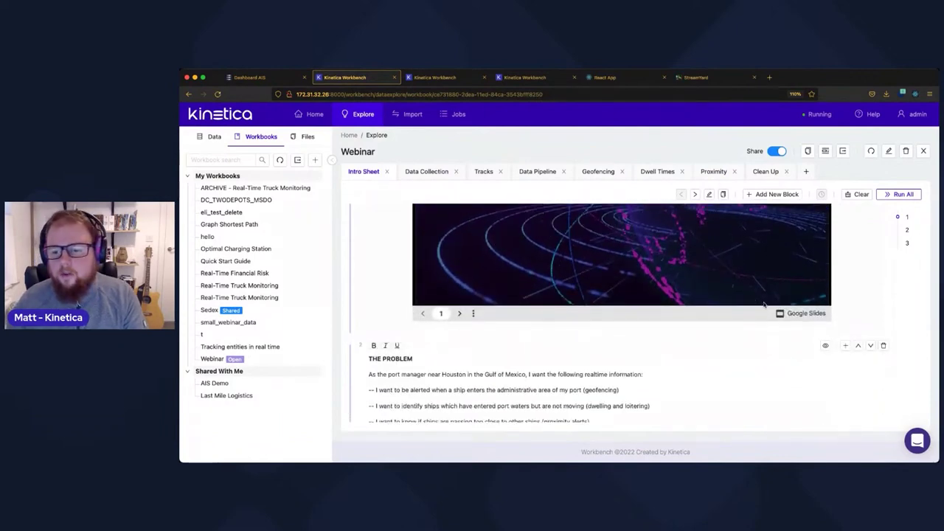
click(473, 313)
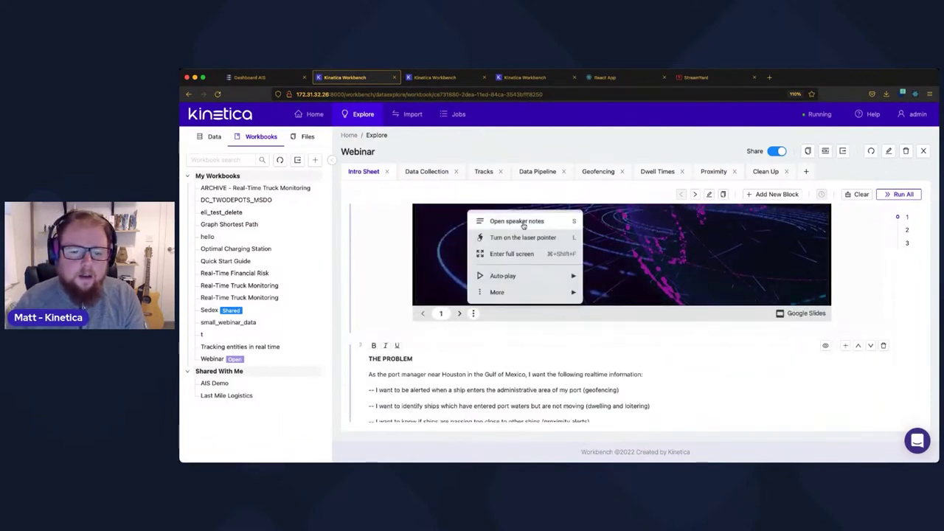
click(522, 238)
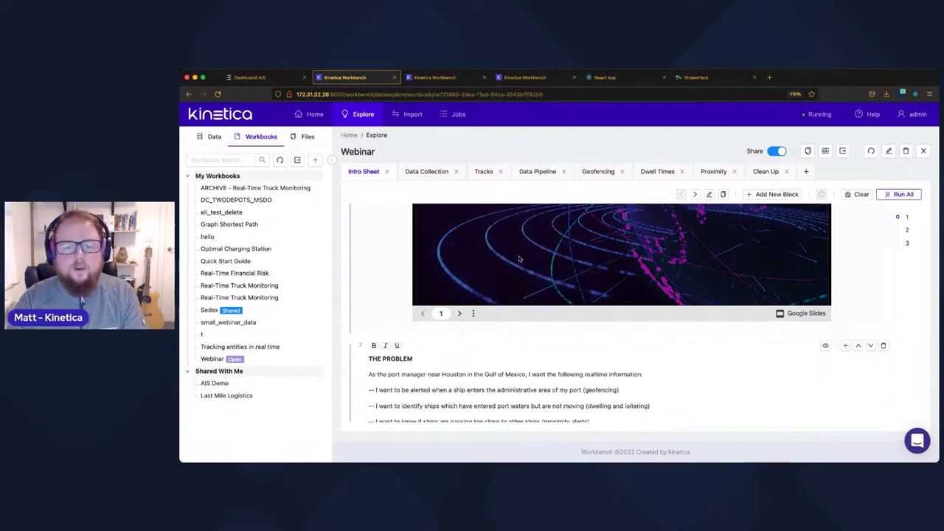